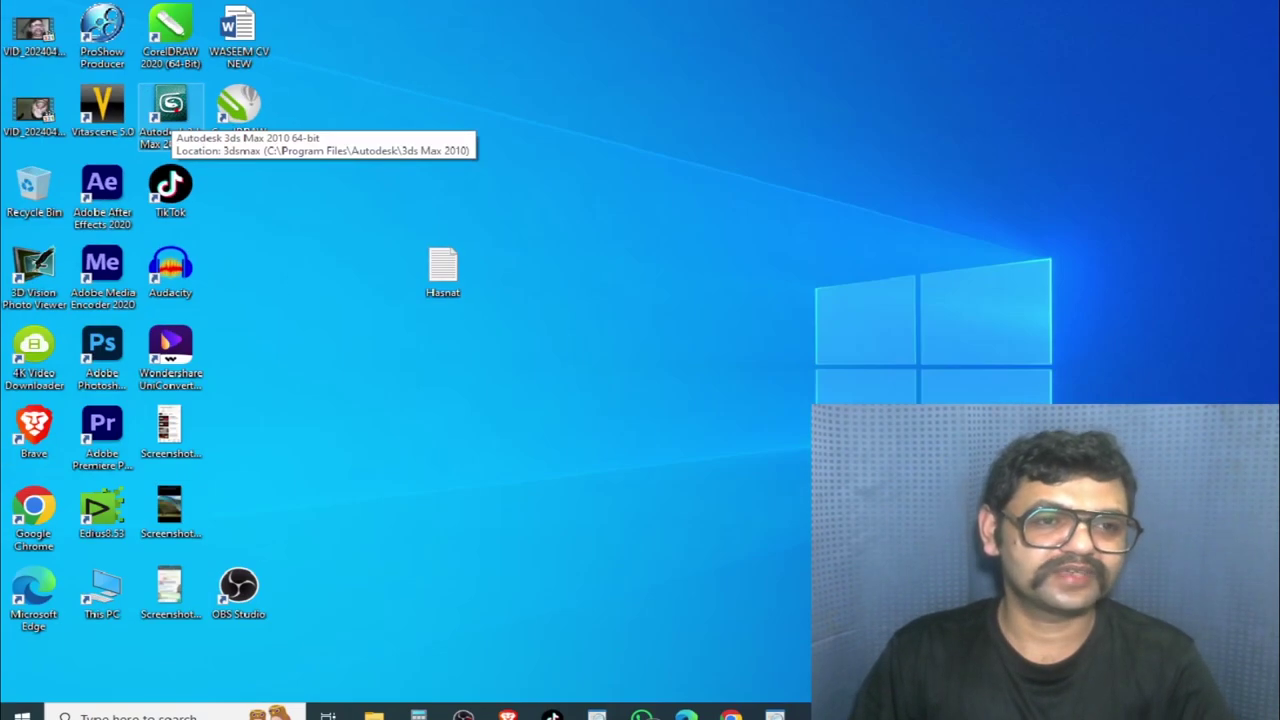
- Start Autodesk 3ds Max 2010 64-bit from its desktop shortcut
left_click(168, 104)
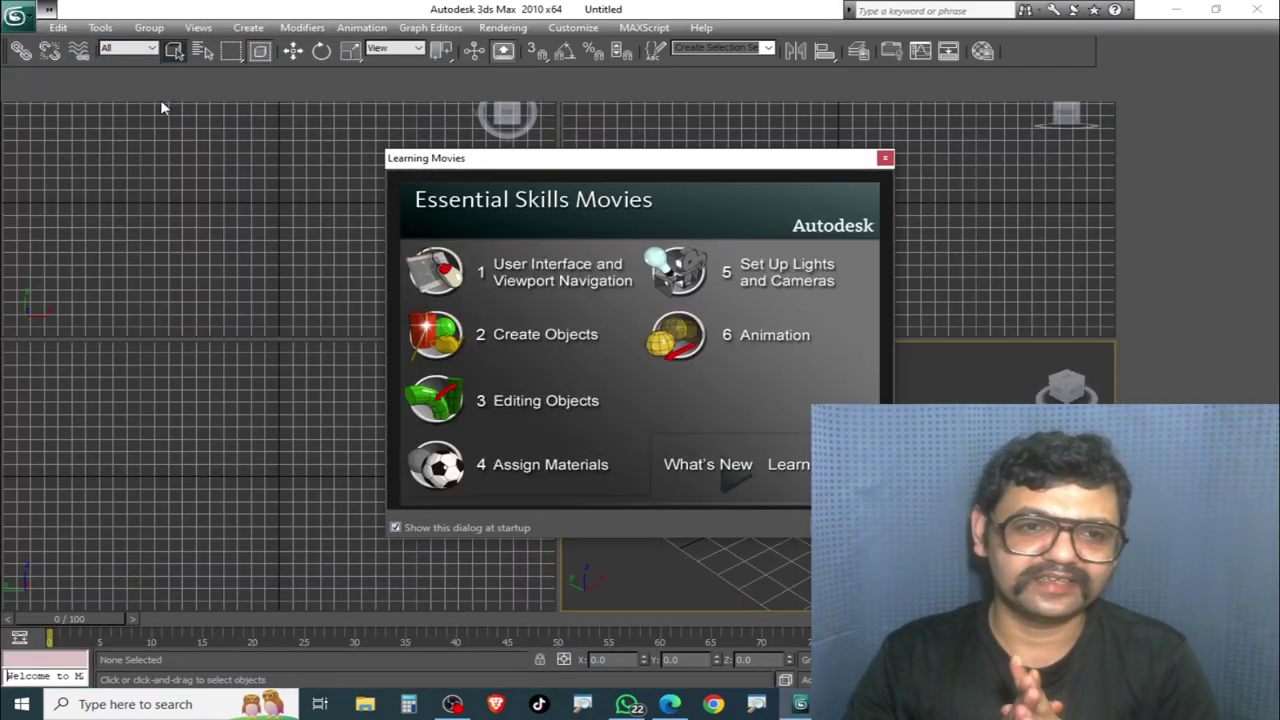
- Dismiss the Learning Movies startup dialog with Esc to show the empty four viewports
left_click(540, 173)
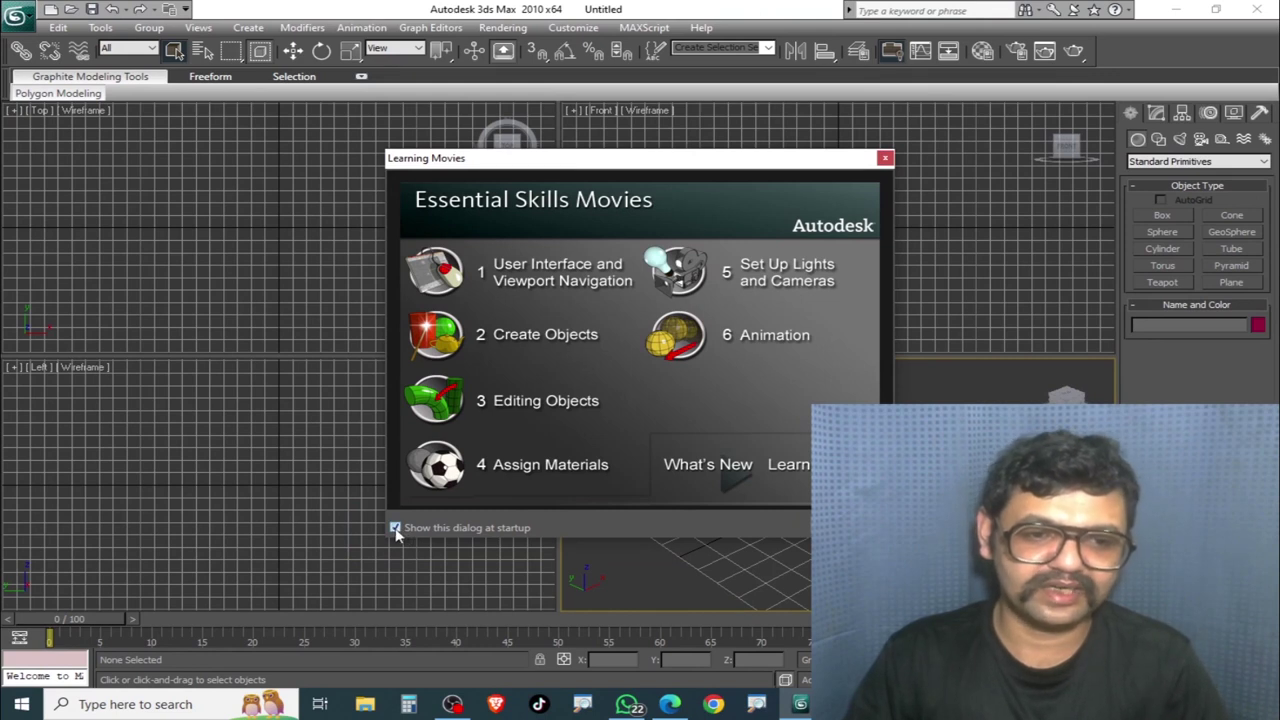
key("Escape")
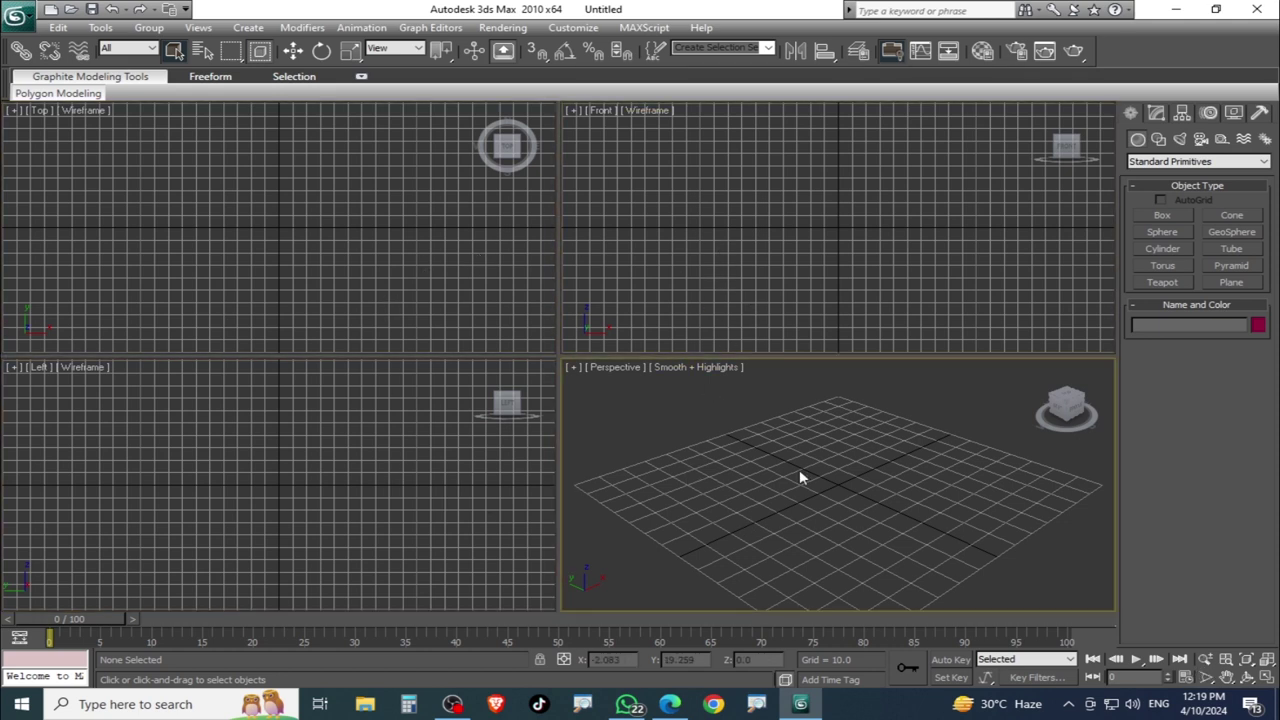
left_click(399, 190)
left_click(392, 428)
left_click(1062, 213)
left_click(1162, 283)
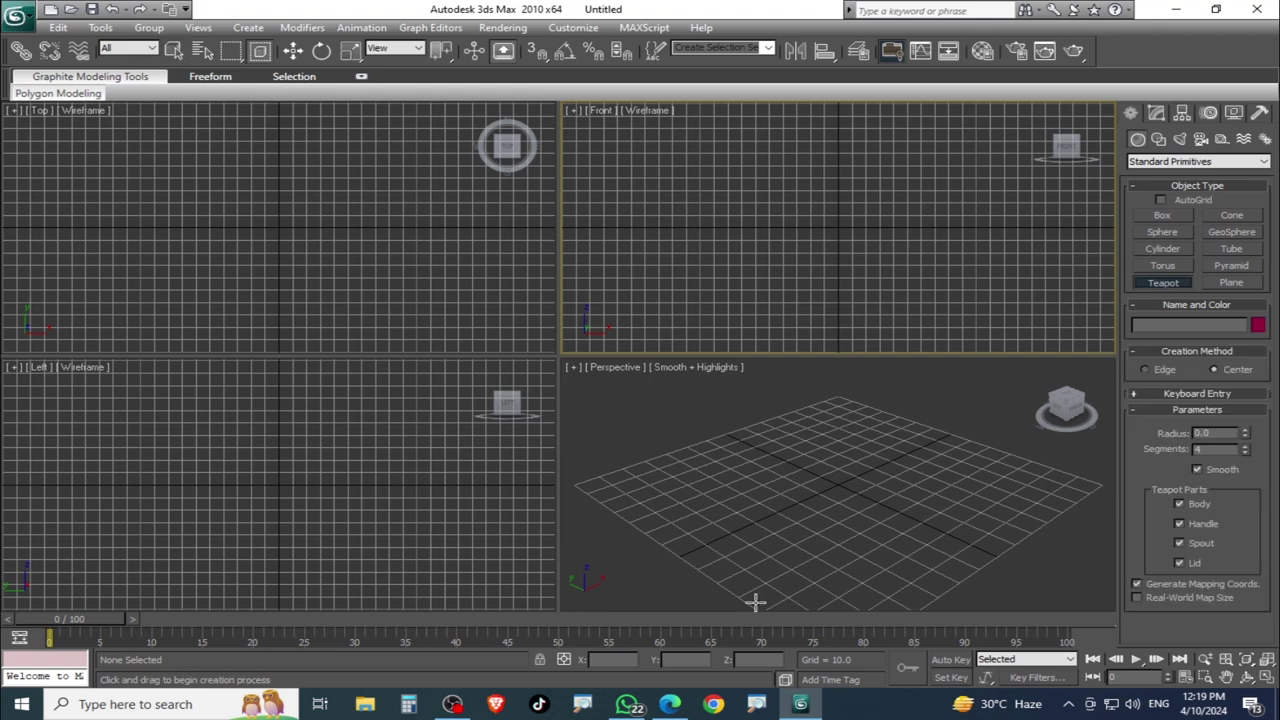
left_click_drag(840, 485, 840, 527)
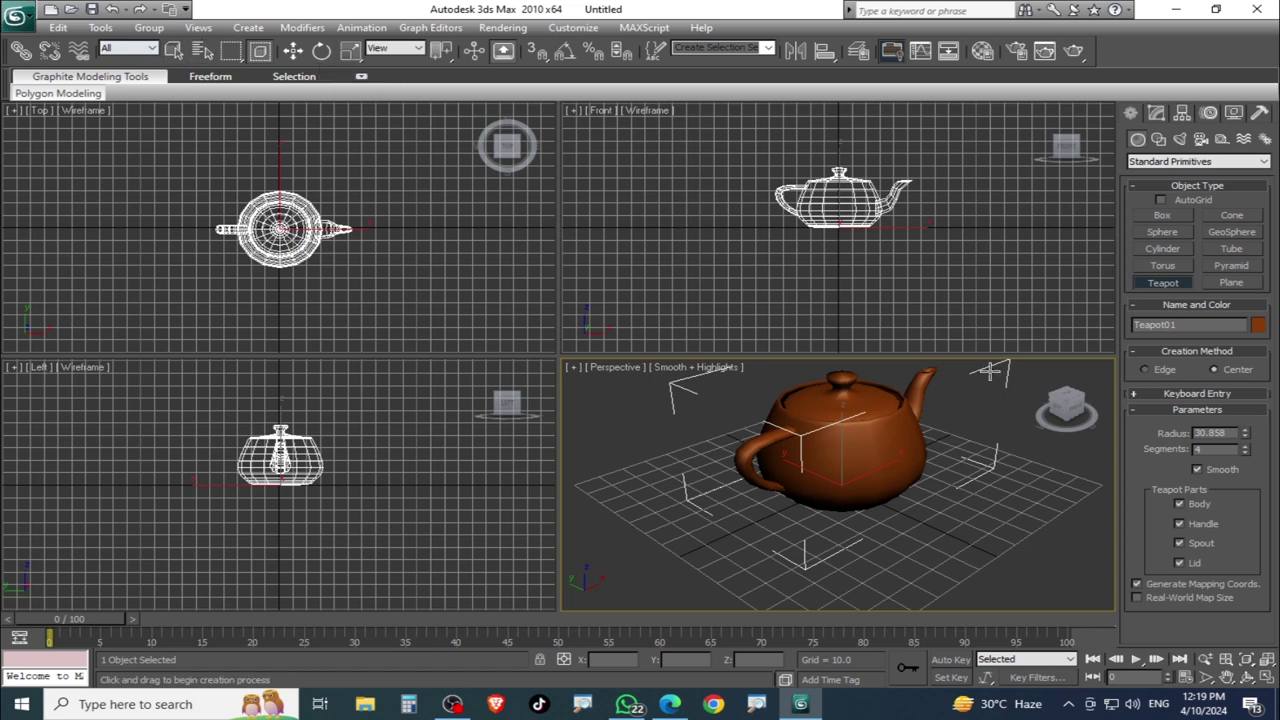
key("Delete")
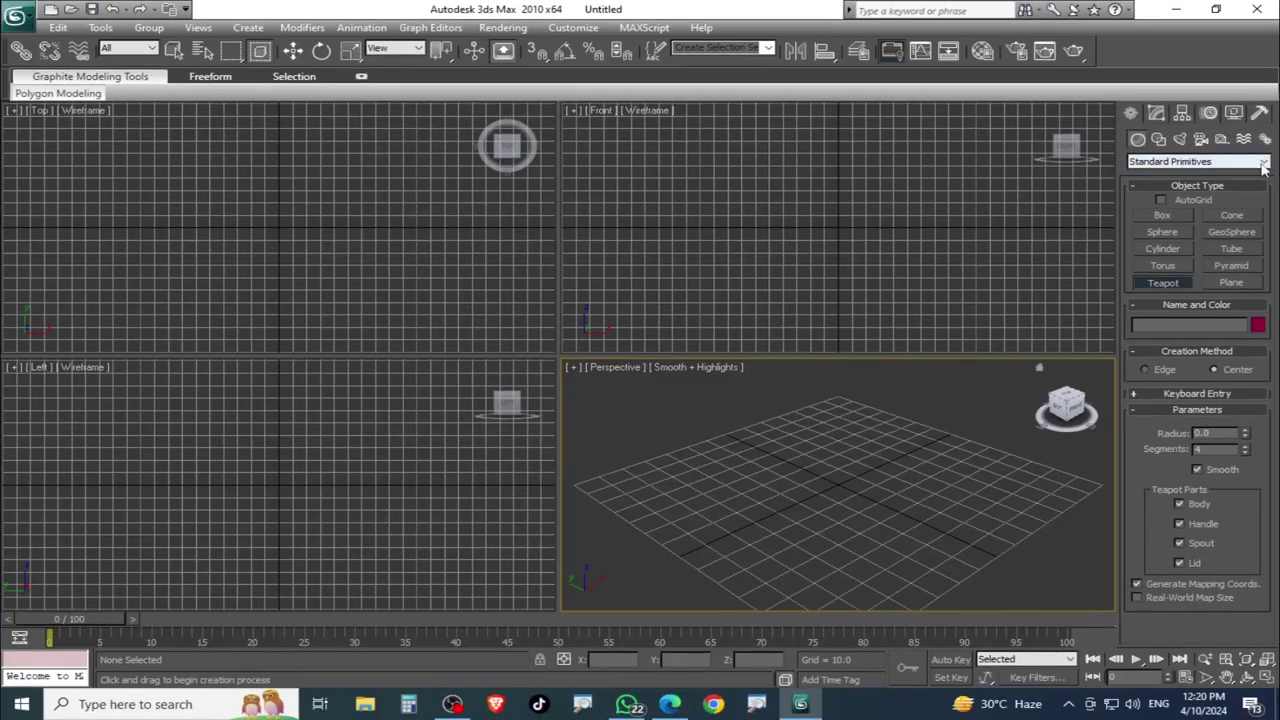
left_click(1264, 163)
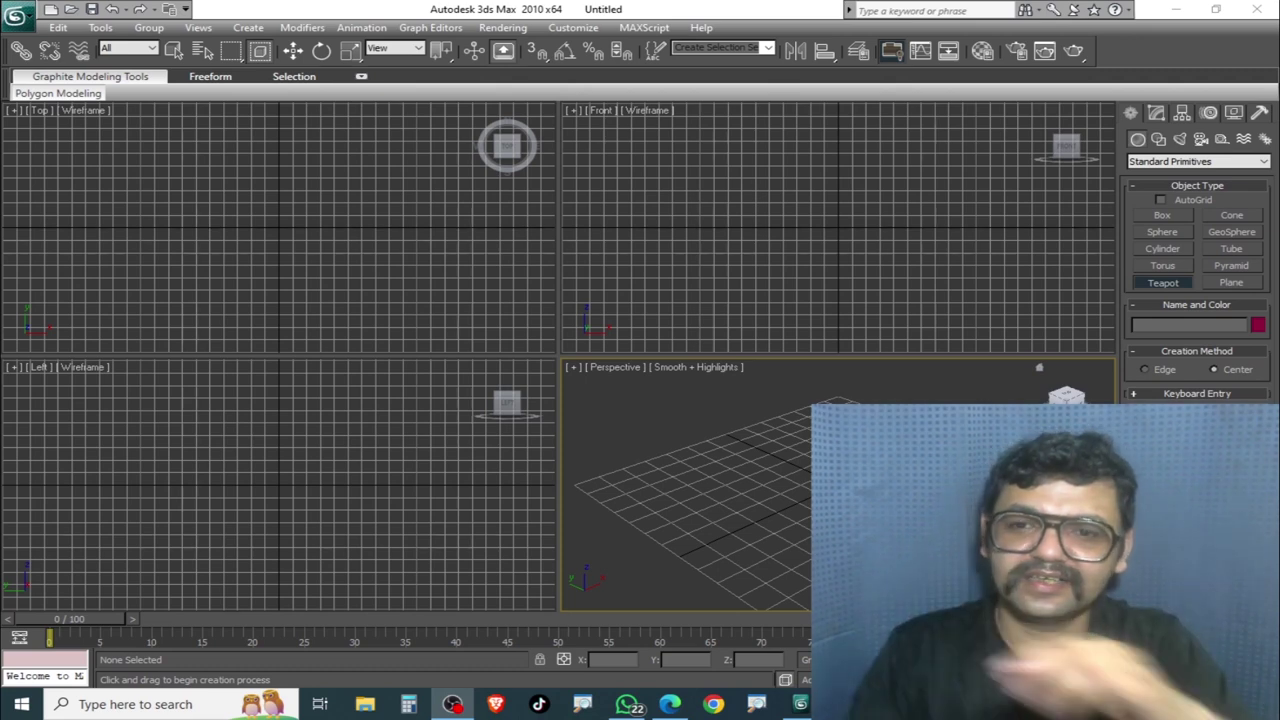
- Create a sphere at the scene centre and squash it flat along Z
left_click(1162, 232)
left_click_drag(286, 210, 341, 212)
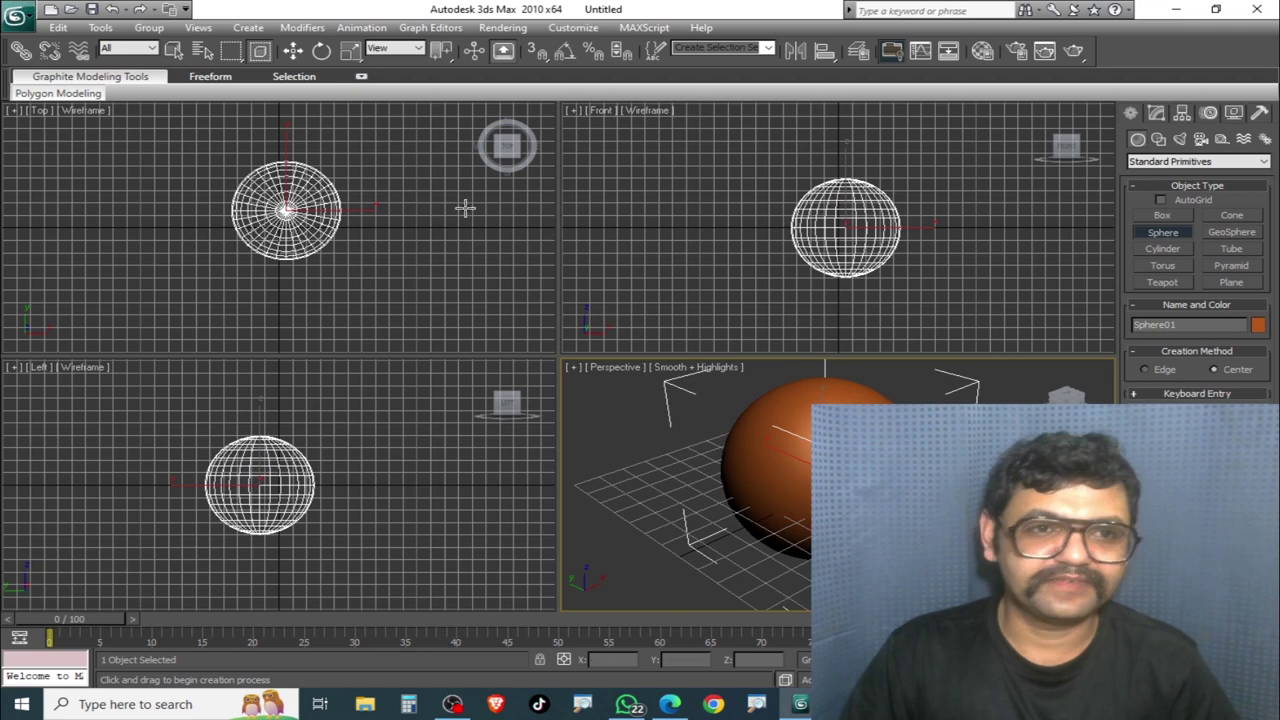
left_click(350, 50)
left_click_drag(259, 418, 259, 498)
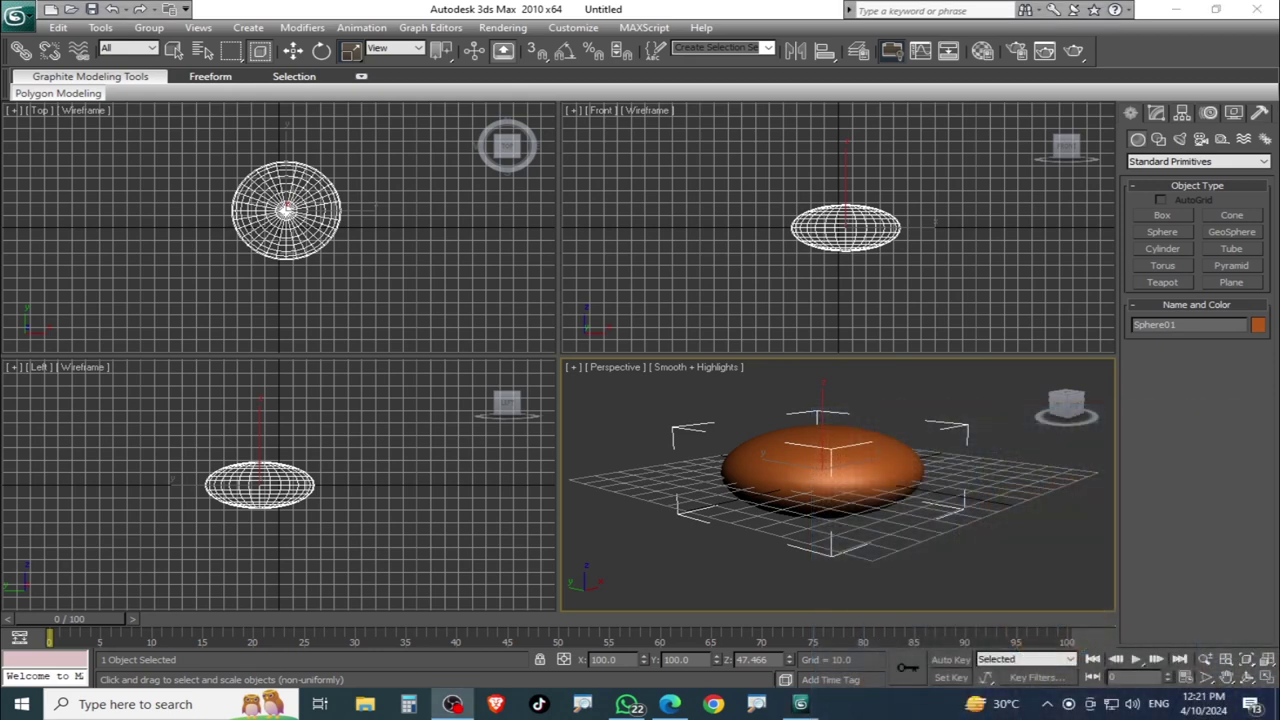
middle_click_drag(1108, 484, 975, 494, "alt")
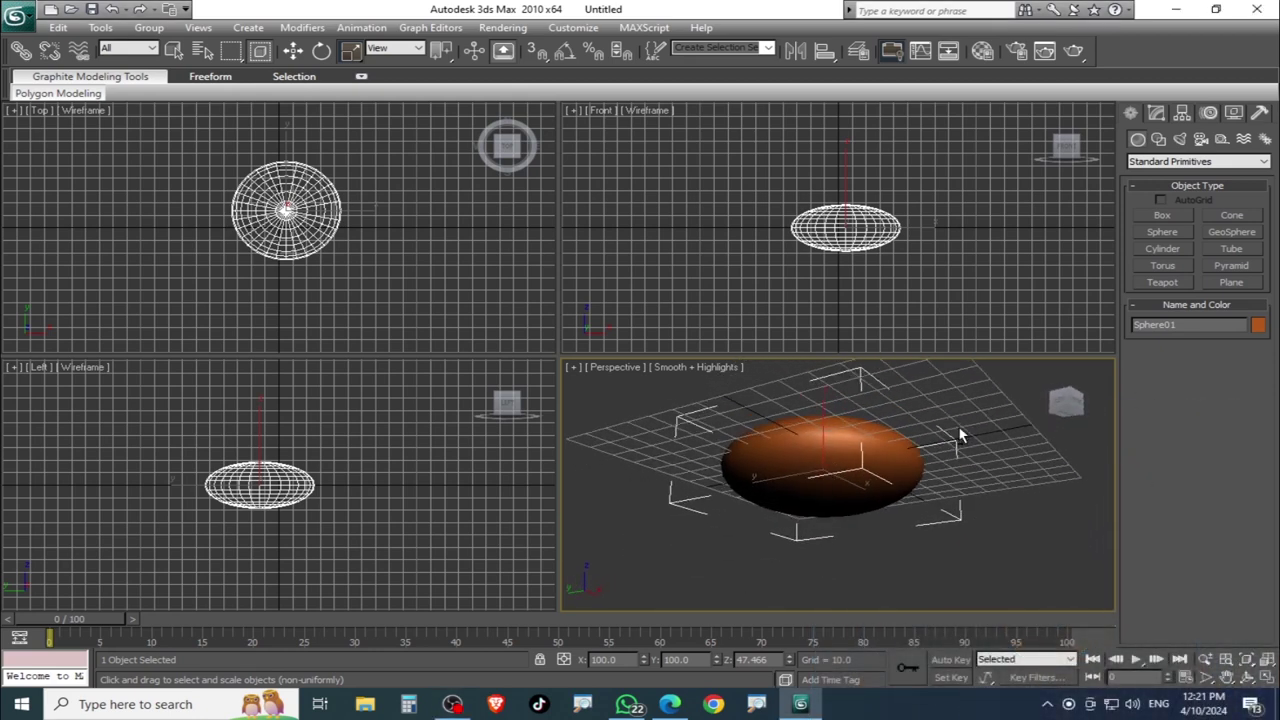
middle_click_drag(975, 494, 897, 480, "alt")
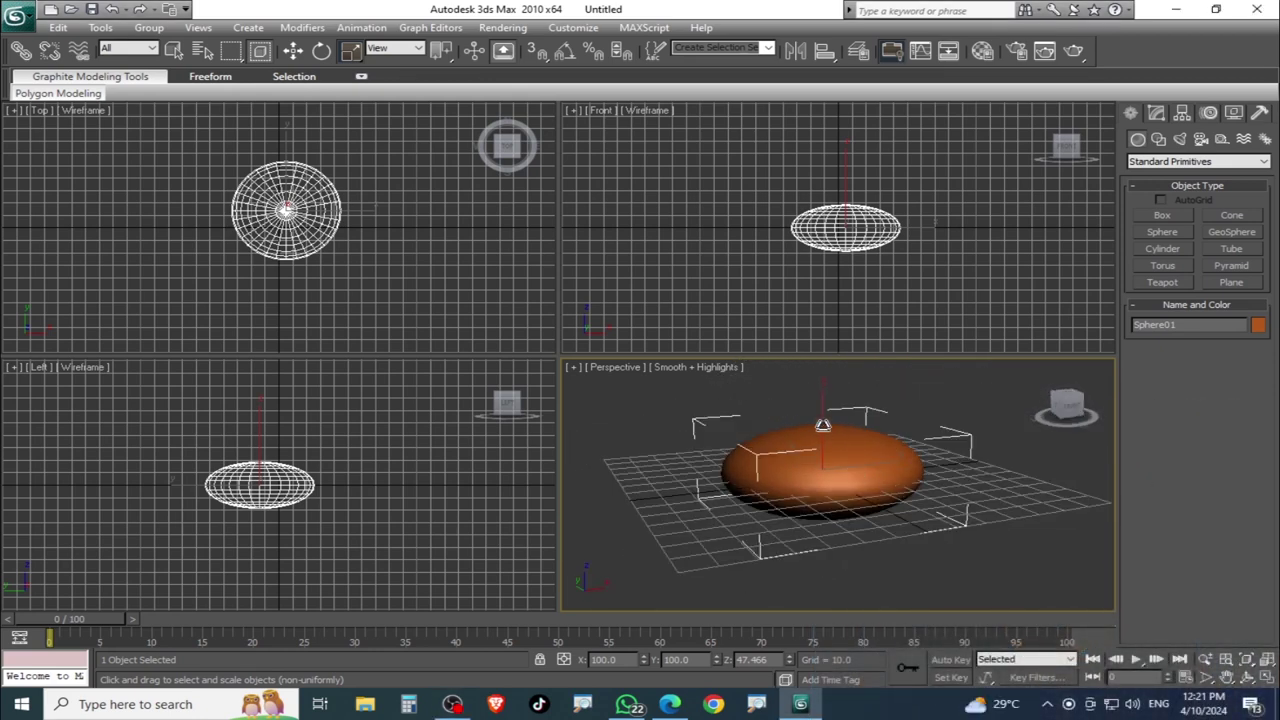
left_click_drag(822, 436, 825, 465)
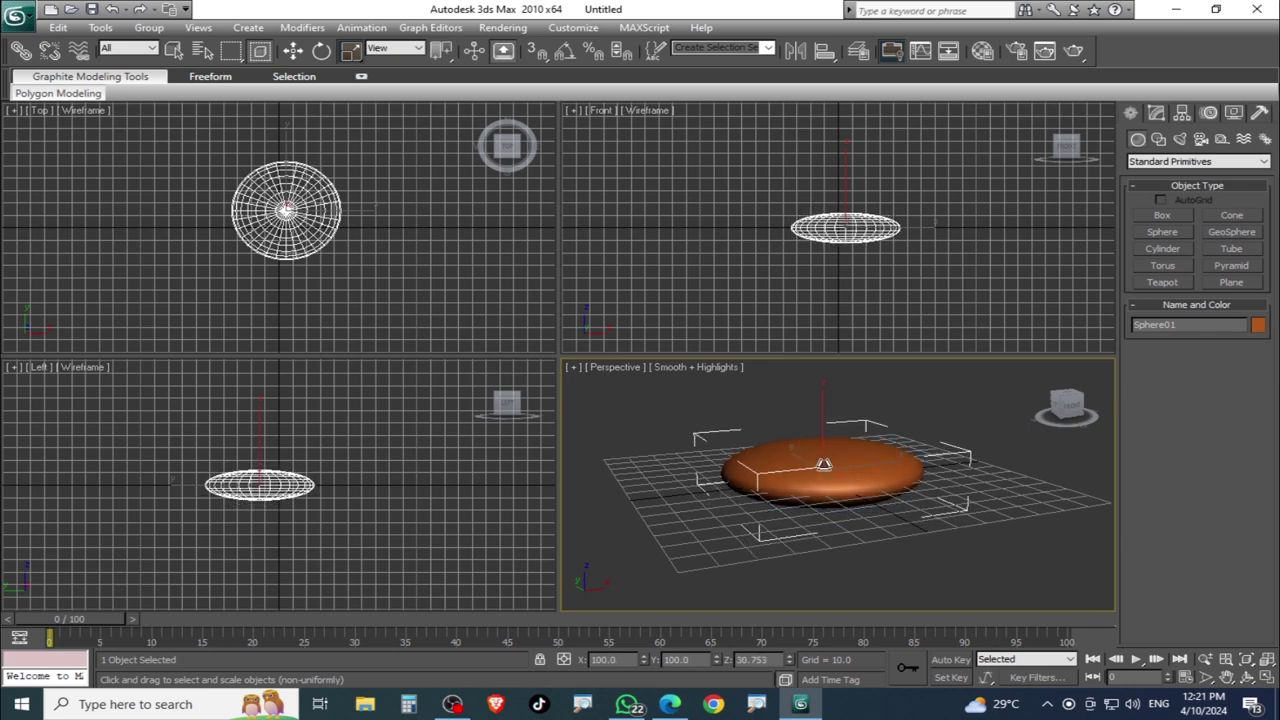
- Create a long thin purple box beside the flattened sphere
left_click(1164, 217)
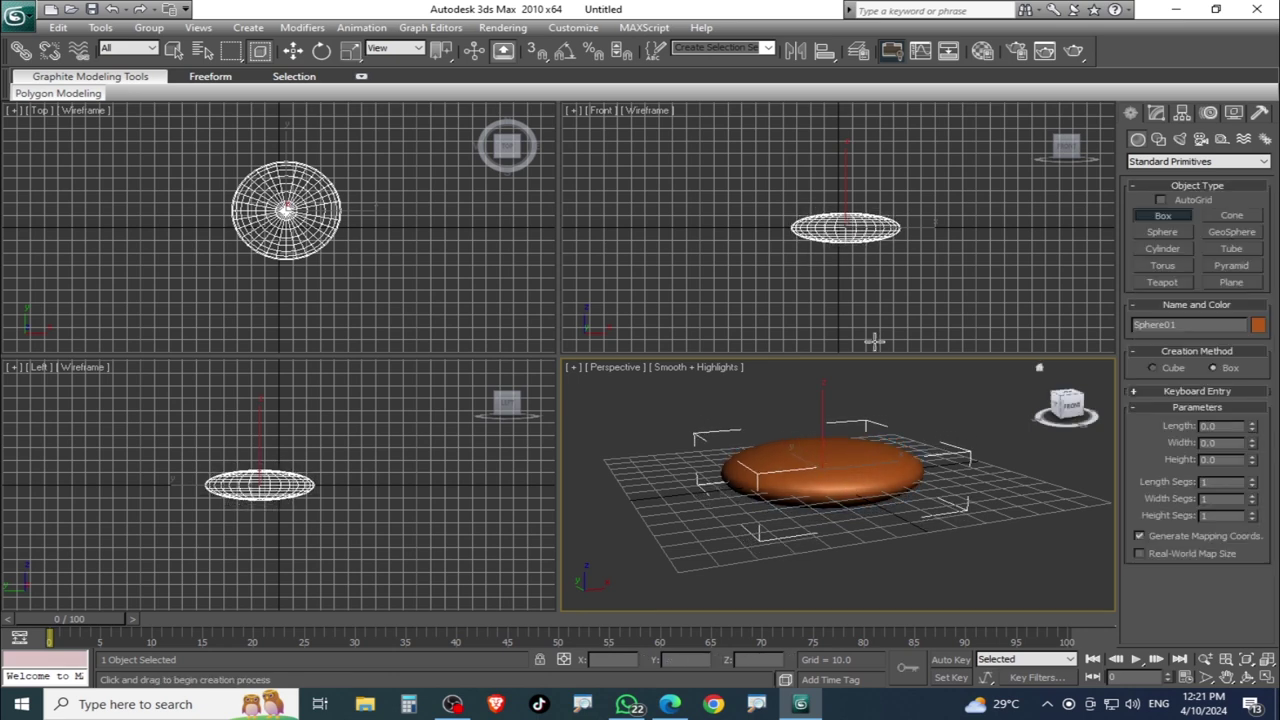
mouse_move(855, 437)
middle_mouse_down()
mouse_move(877, 480)
mouse_move(772, 442)
middle_mouse_up()
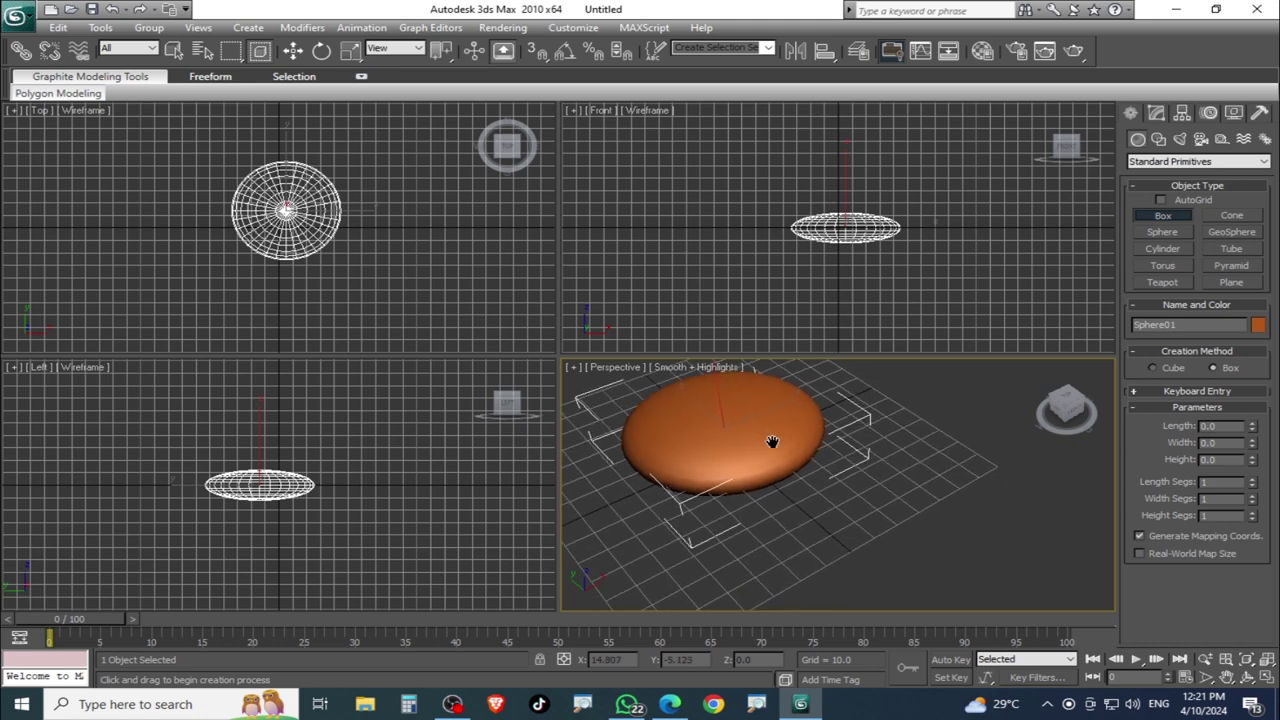
left_click_drag(835, 465, 1043, 556)
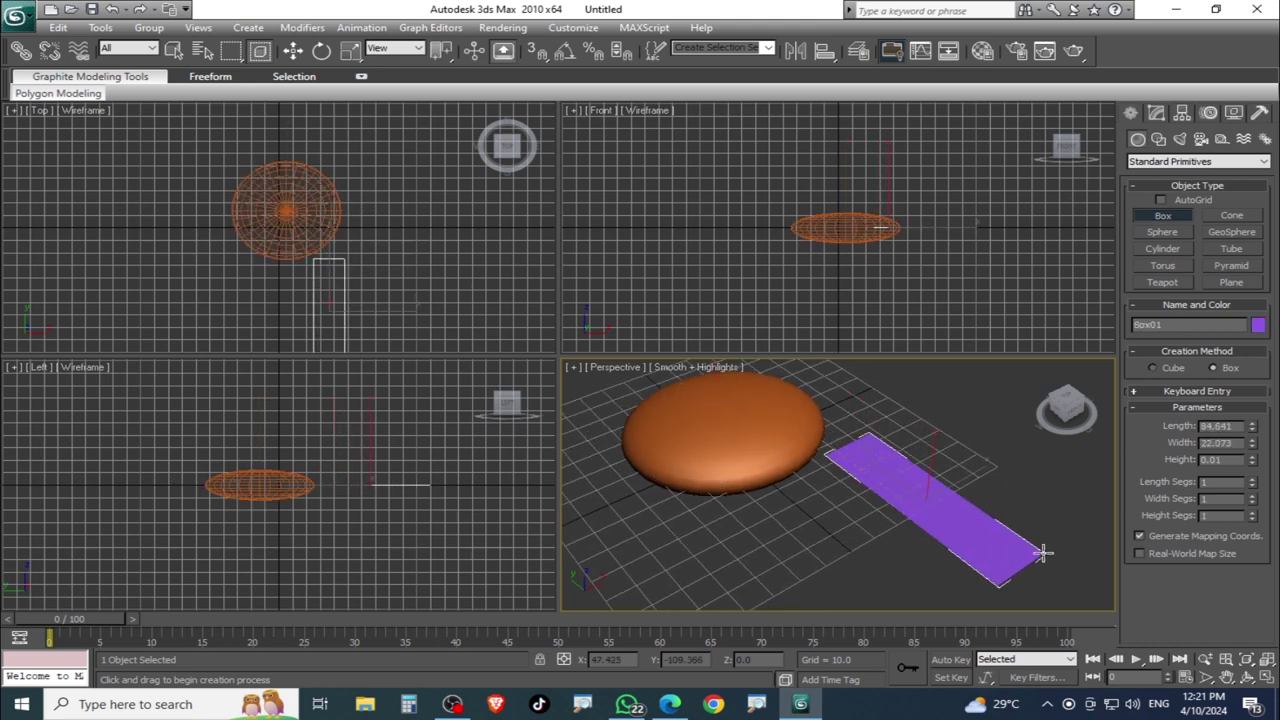
middle_click_drag(917, 469, 800, 330, "alt")
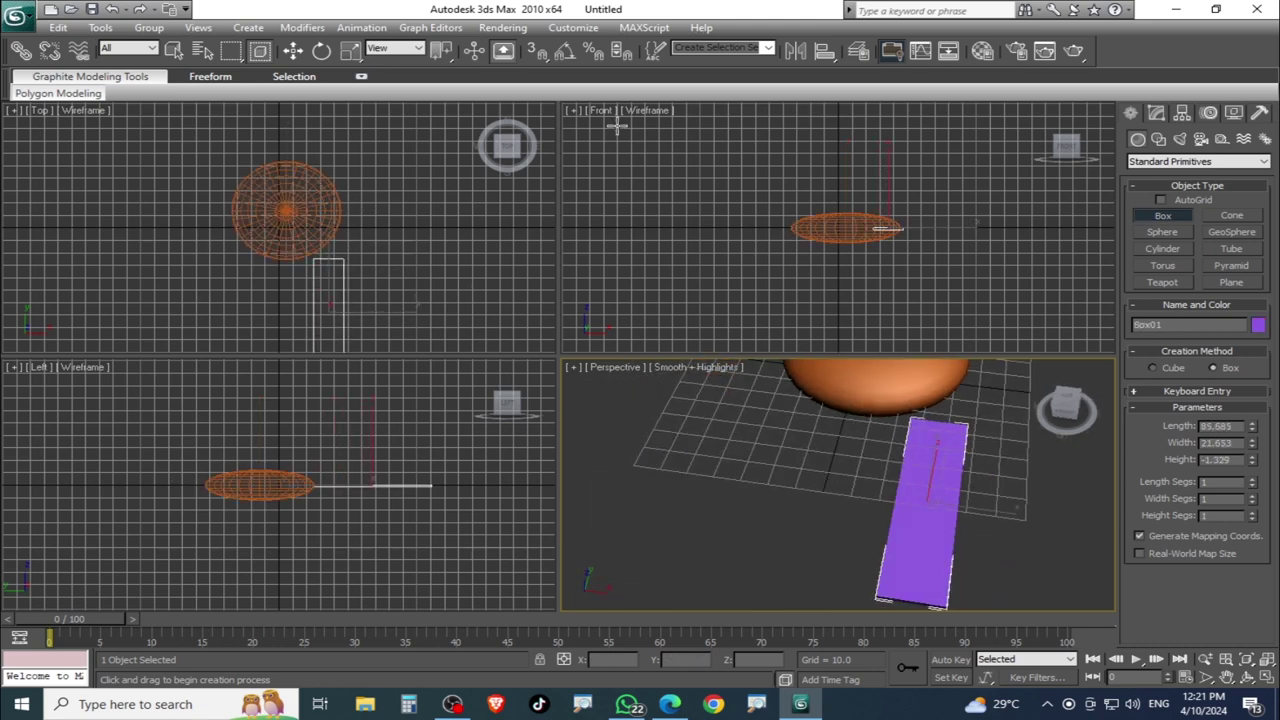
- Move the box under the sphere and Shift-drag a copy to its other side
key("w")
left_click_drag(938, 488, 850, 478)
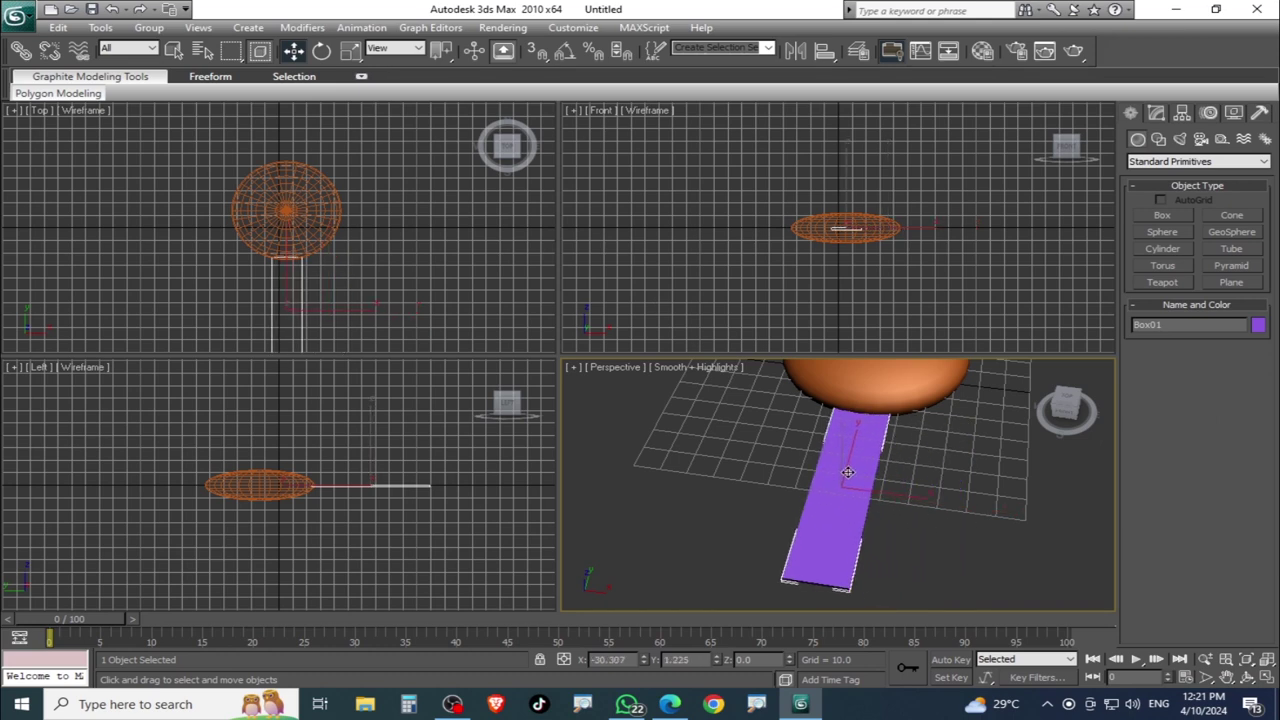
scroll(798, 543, "down", 3)
scroll(798, 543, "down", 2)
middle_click_drag(798, 543, 988, 490, "alt")
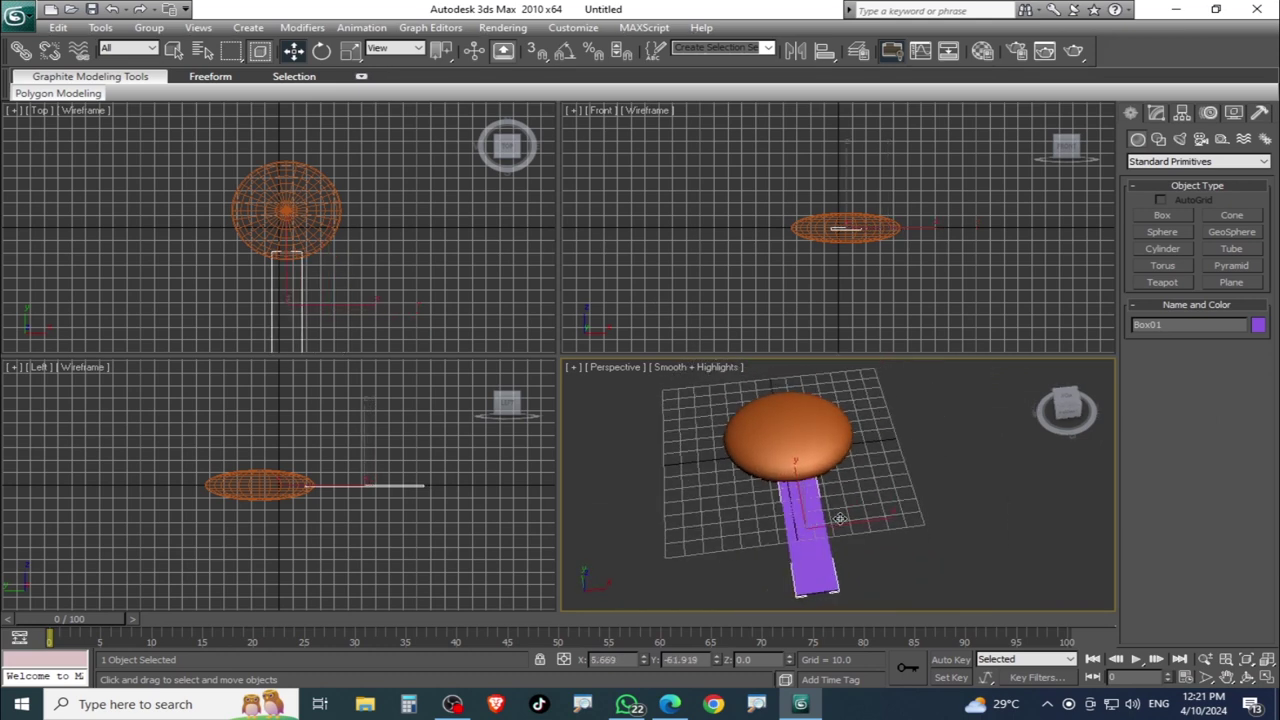
left_click_drag(1003, 502, 813, 490, "shift")
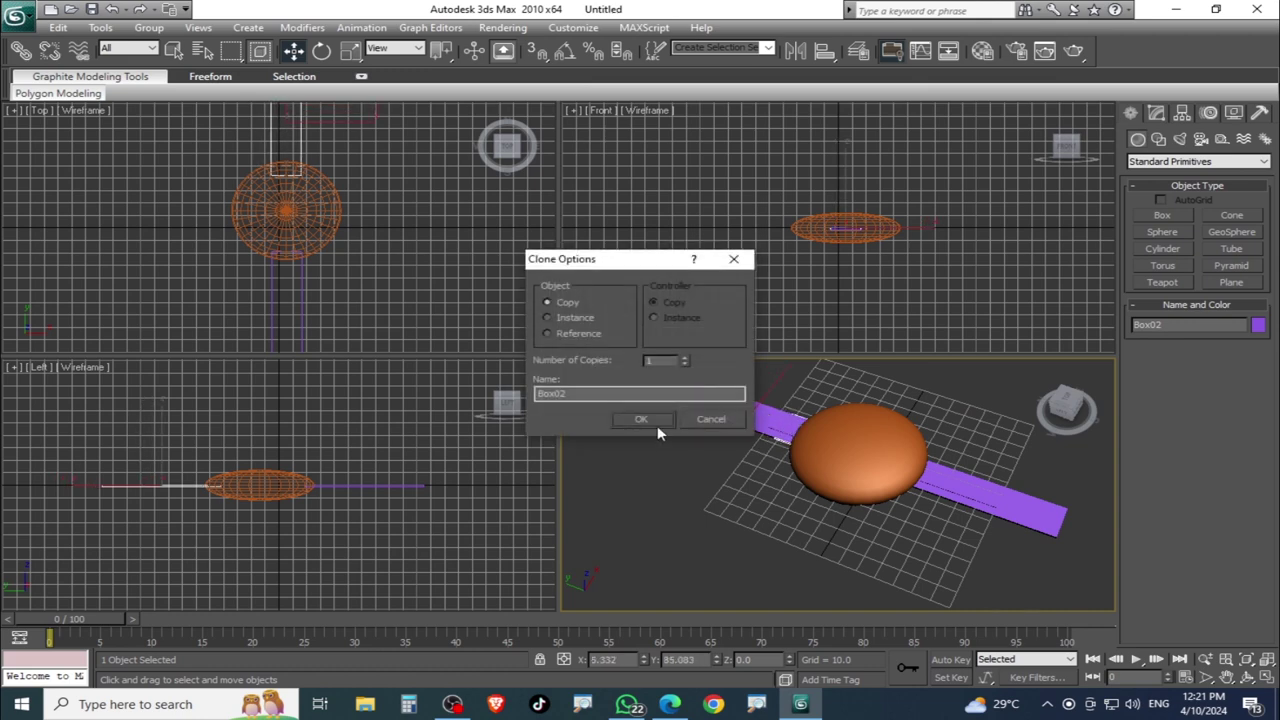
- Add a third box copy, rotate it about 75 degrees and move it near the sphere
left_click(650, 420)
left_click_drag(775, 432, 767, 461, "shift")
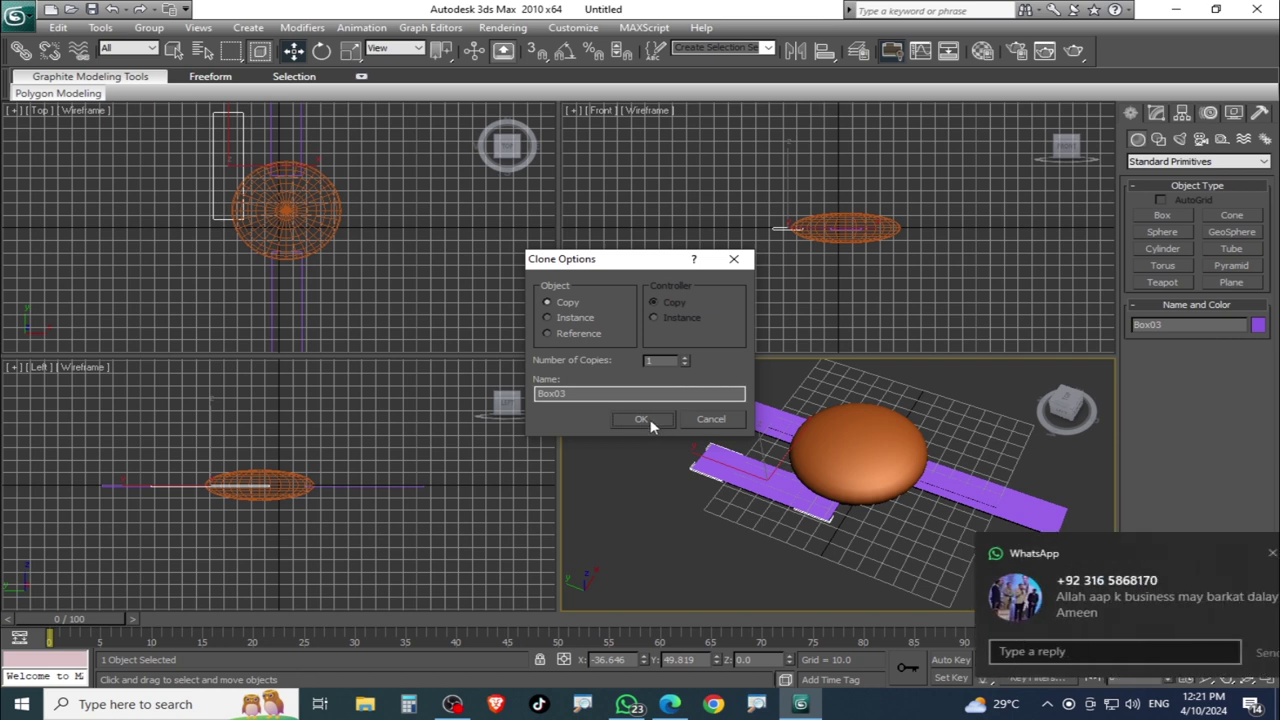
left_click(641, 419)
left_click(321, 51)
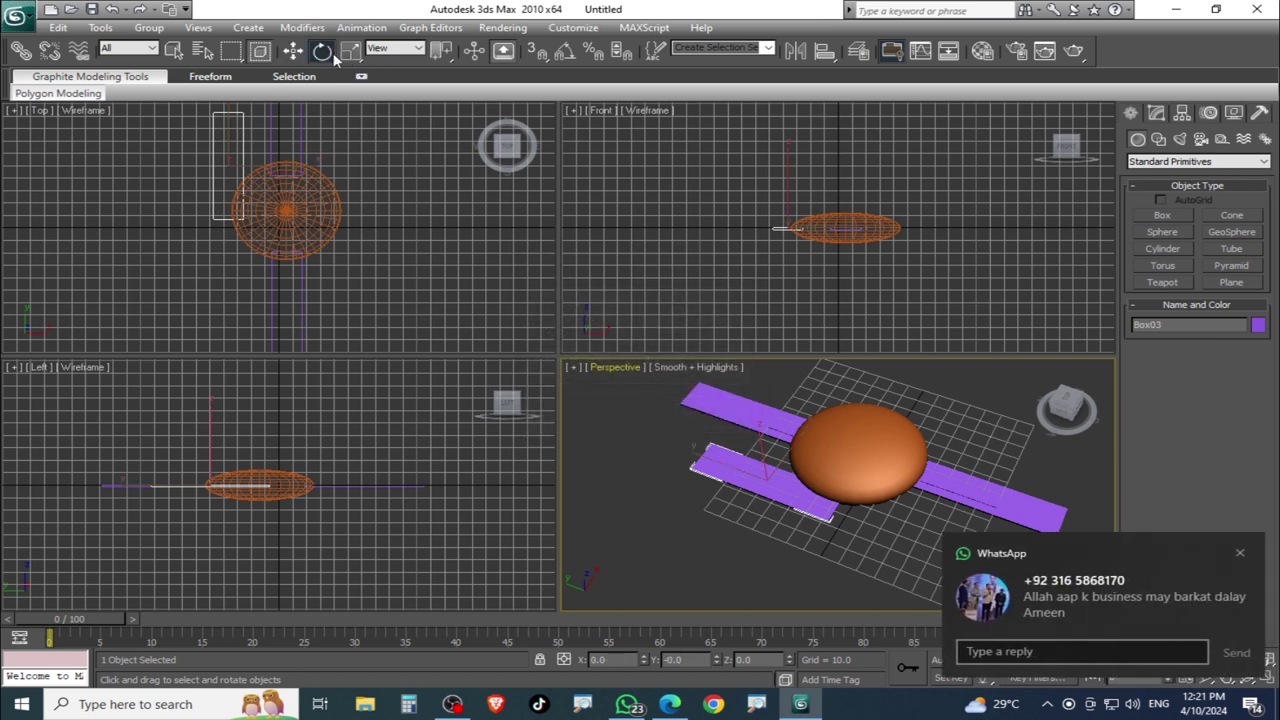
left_click(1240, 553)
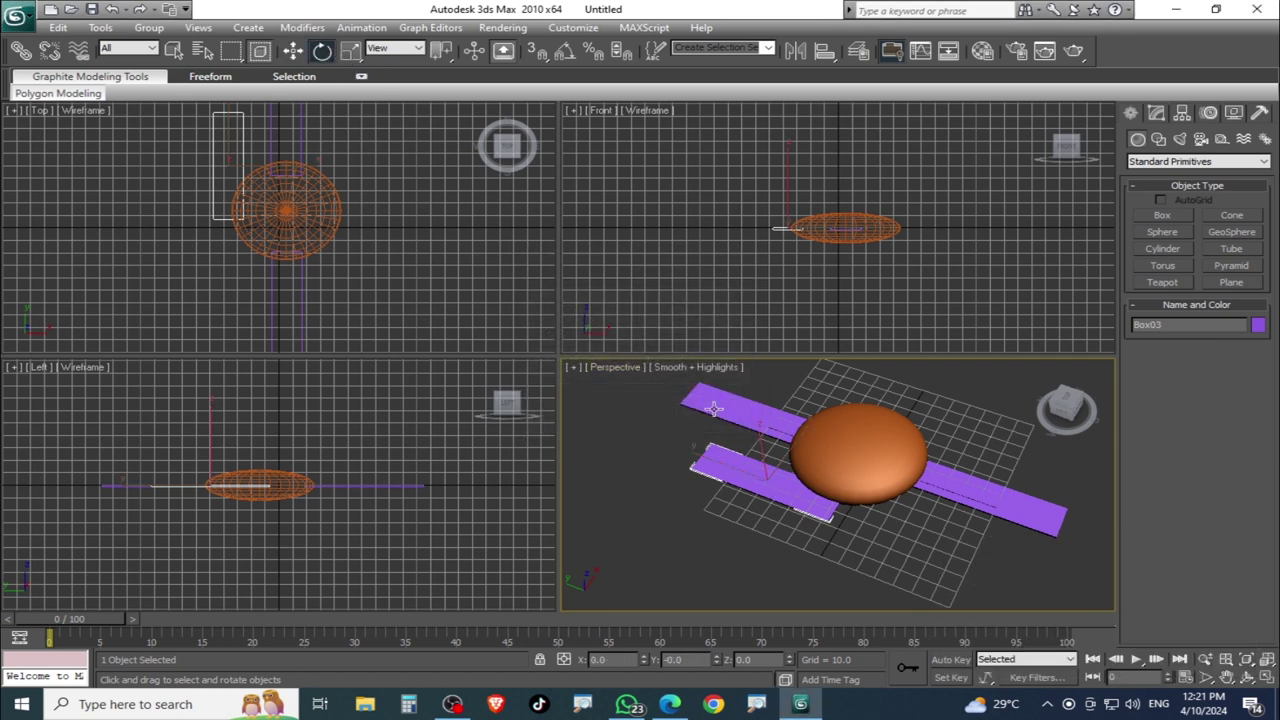
left_click(783, 474)
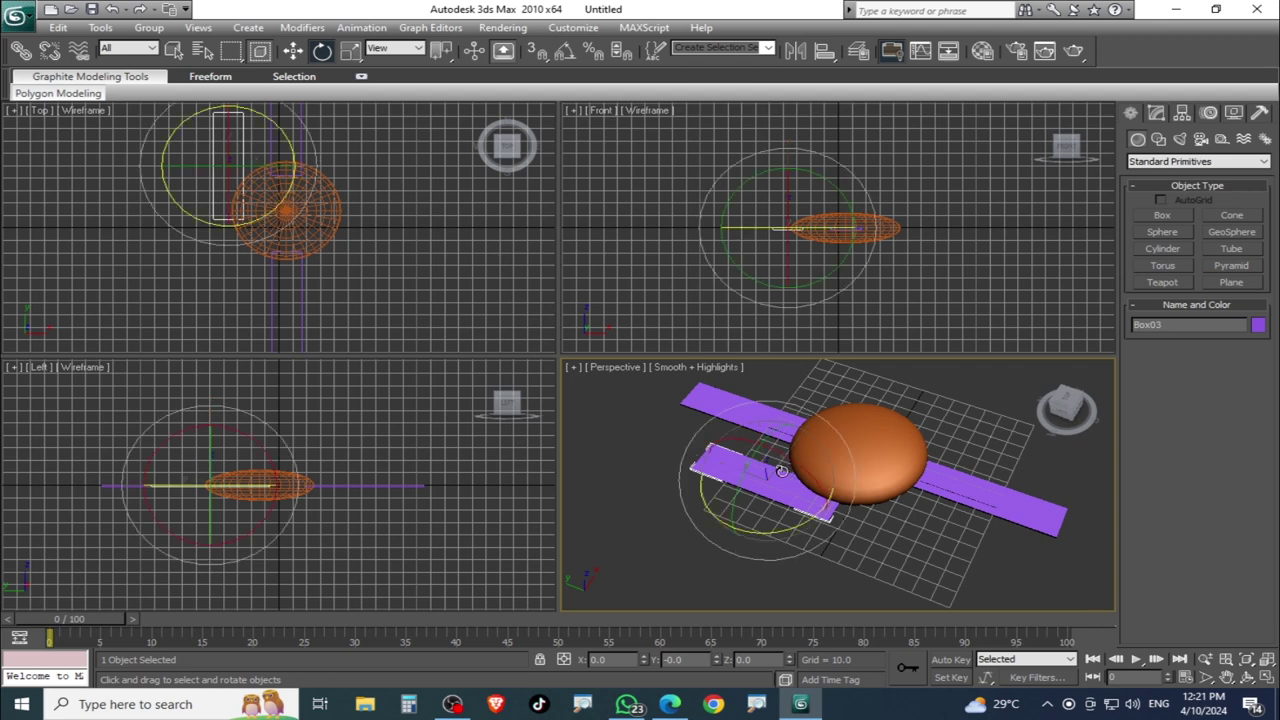
left_click_drag(714, 510, 725, 530)
left_click_drag(856, 630, 455, 163)
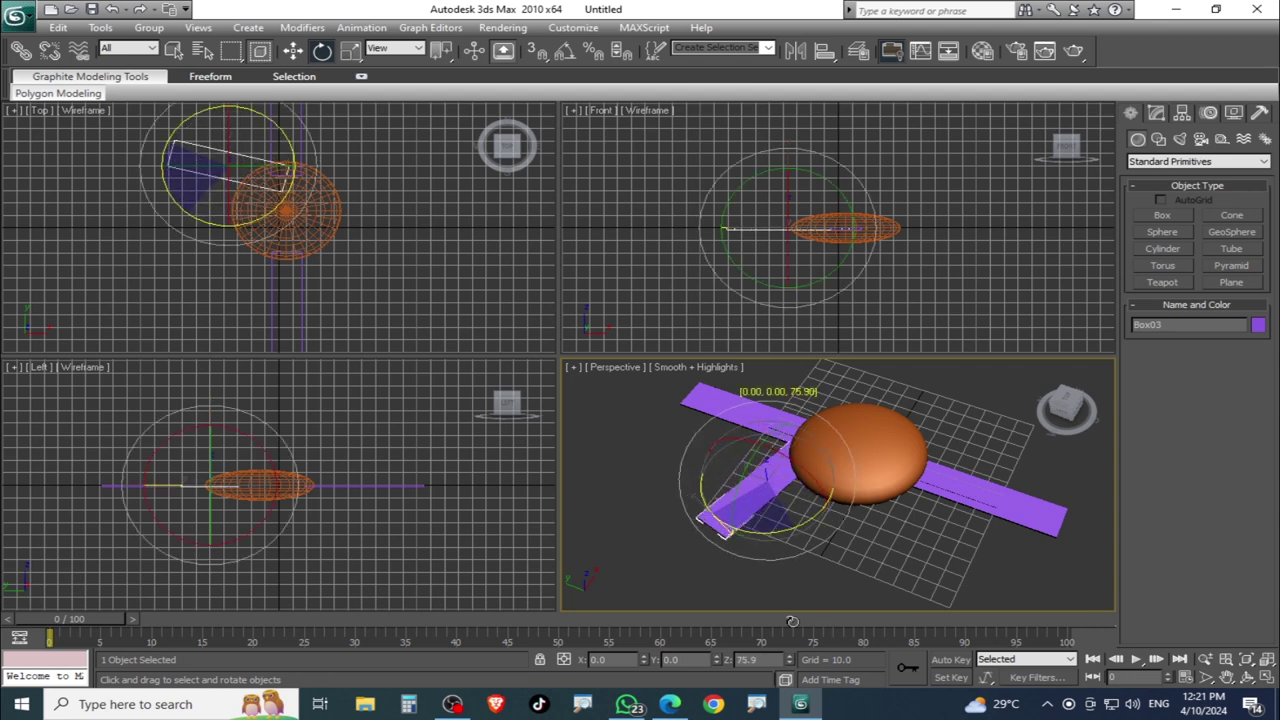
left_click(293, 52)
left_click_drag(757, 440, 771, 500)
- Nudge the left purple box down and to the left
mouse_move(800, 520)
middle_mouse_down("alt")
mouse_move(880, 555)
mouse_move(766, 525)
middle_mouse_up("alt")
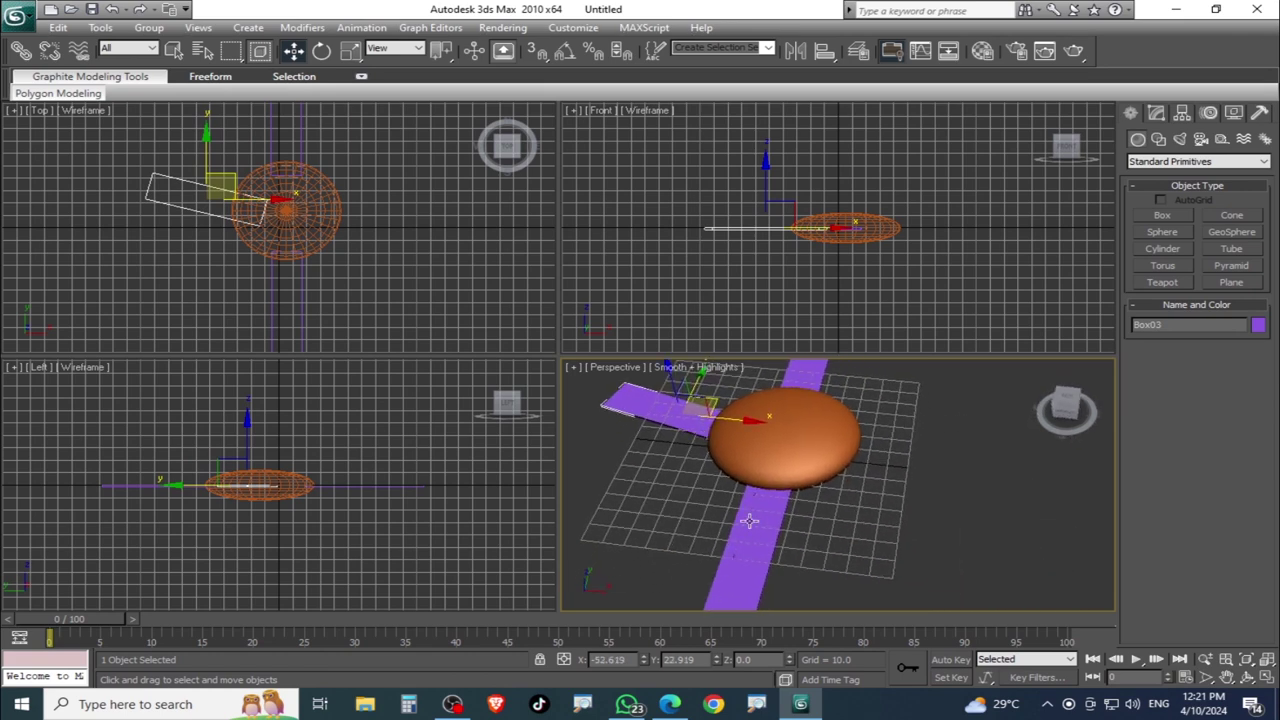
left_click(766, 525)
left_click(681, 413)
left_click_drag(695, 405, 690, 428)
left_click(750, 547)
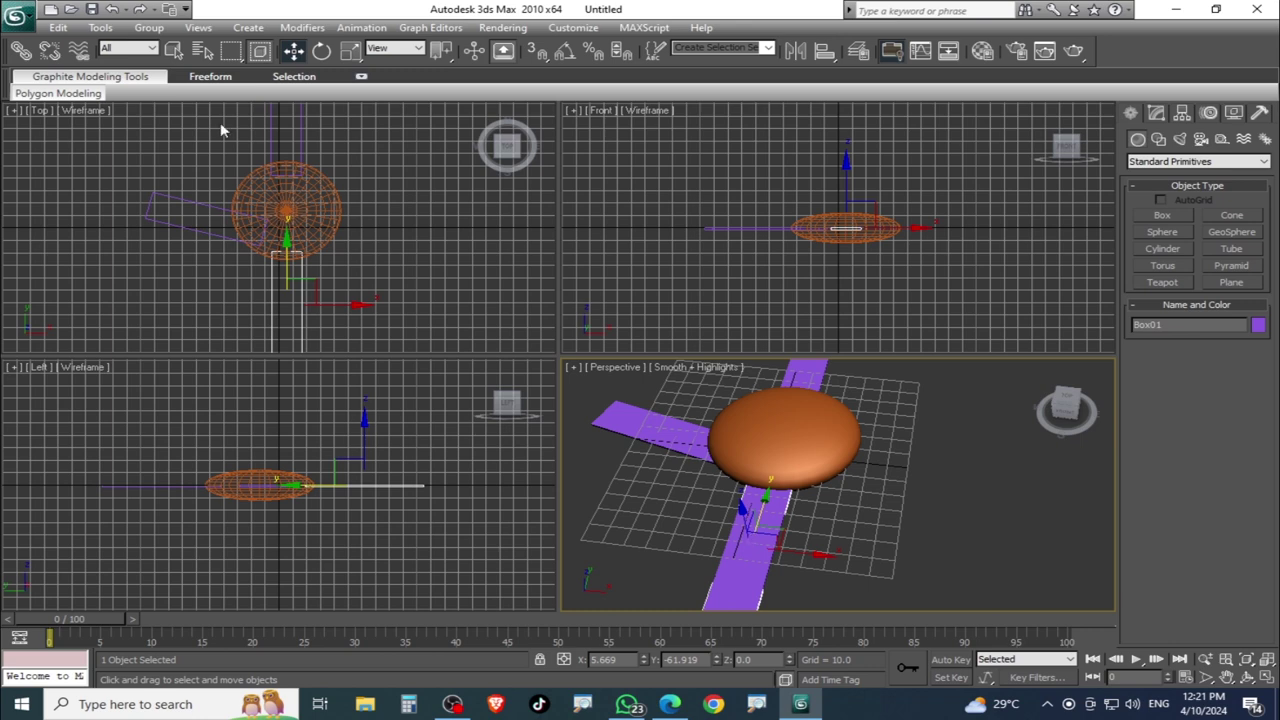
- Rotate Box01 about 42 degrees around vertical and slide it toward the sphere
left_click(321, 52)
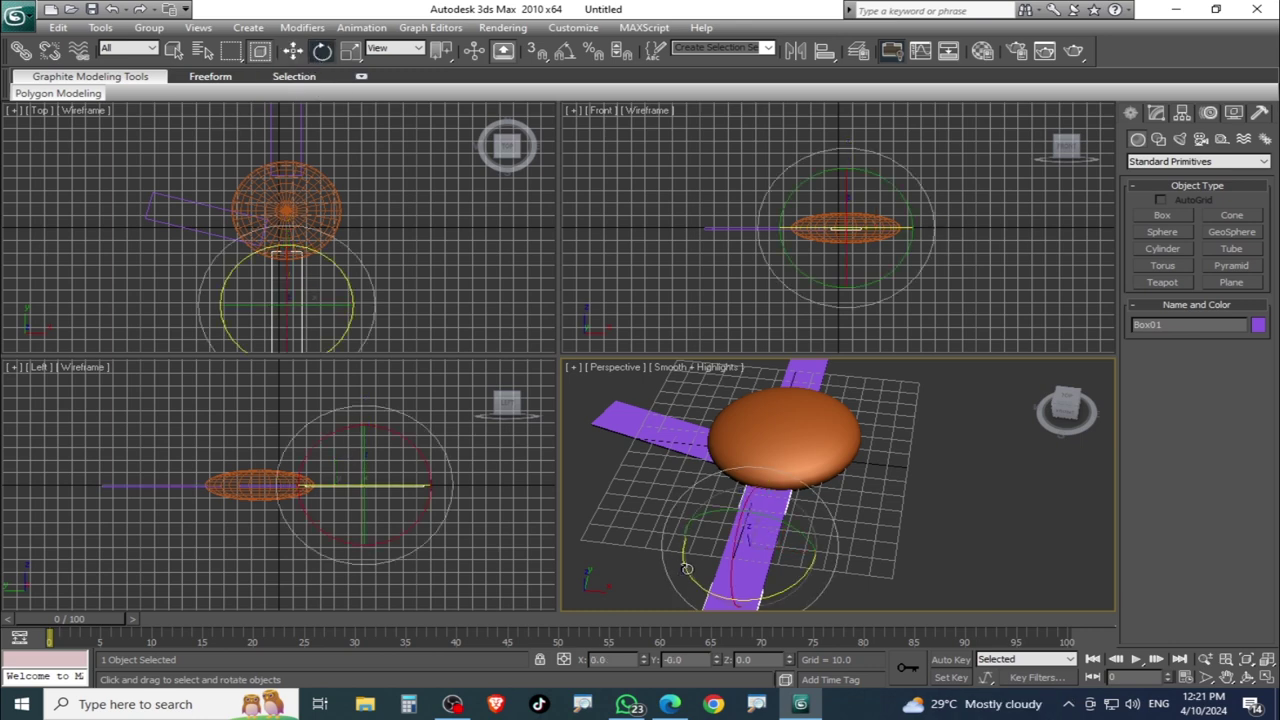
left_click_drag(686, 568, 640, 520)
left_click(293, 51)
mouse_move(752, 535)
left_mouse_down()
mouse_move(848, 515)
mouse_move(890, 487)
left_mouse_up()
mouse_move(890, 487)
middle_mouse_down("alt")
mouse_move(891, 452)
mouse_move(776, 466)
mouse_move(914, 423)
mouse_move(869, 491)
mouse_move(876, 461)
mouse_move(872, 519)
middle_mouse_up("alt")
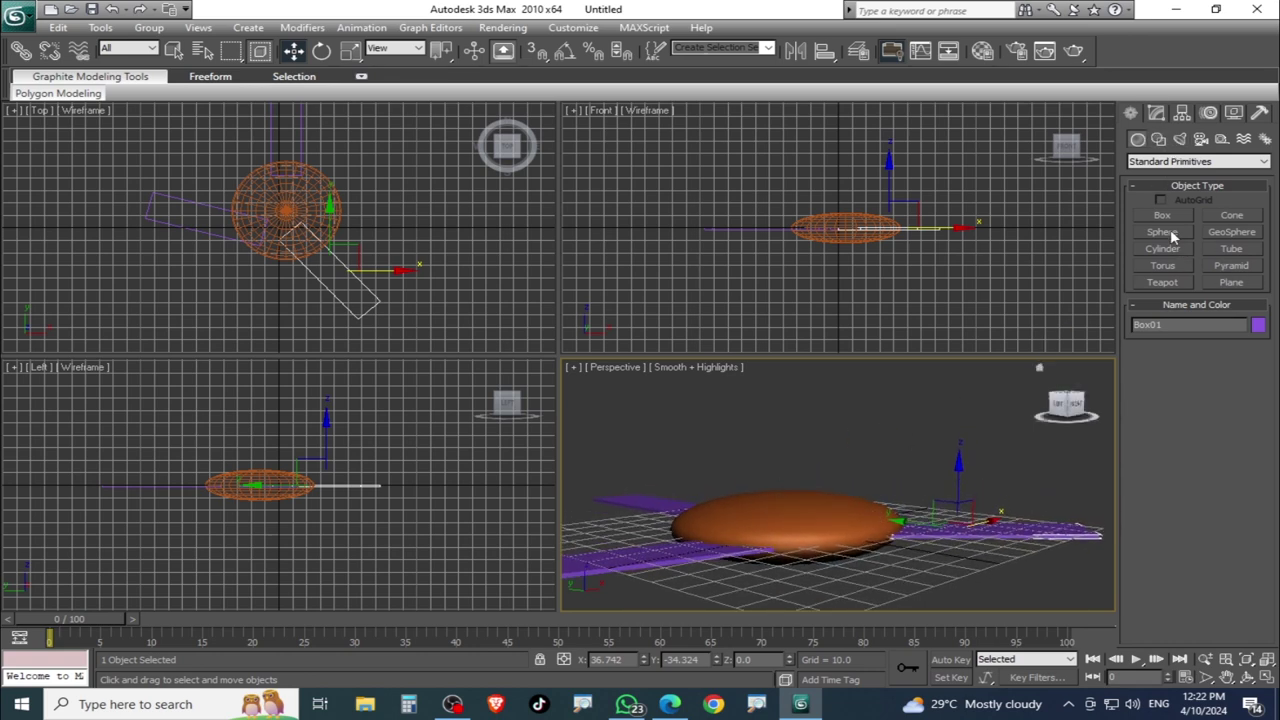
scroll(800, 510, "down", 3)
scroll(680, 534, "down", 3)
scroll(731, 509, "down", 1)
scroll(772, 479, "up", 2)
scroll(760, 508, "up", 1)
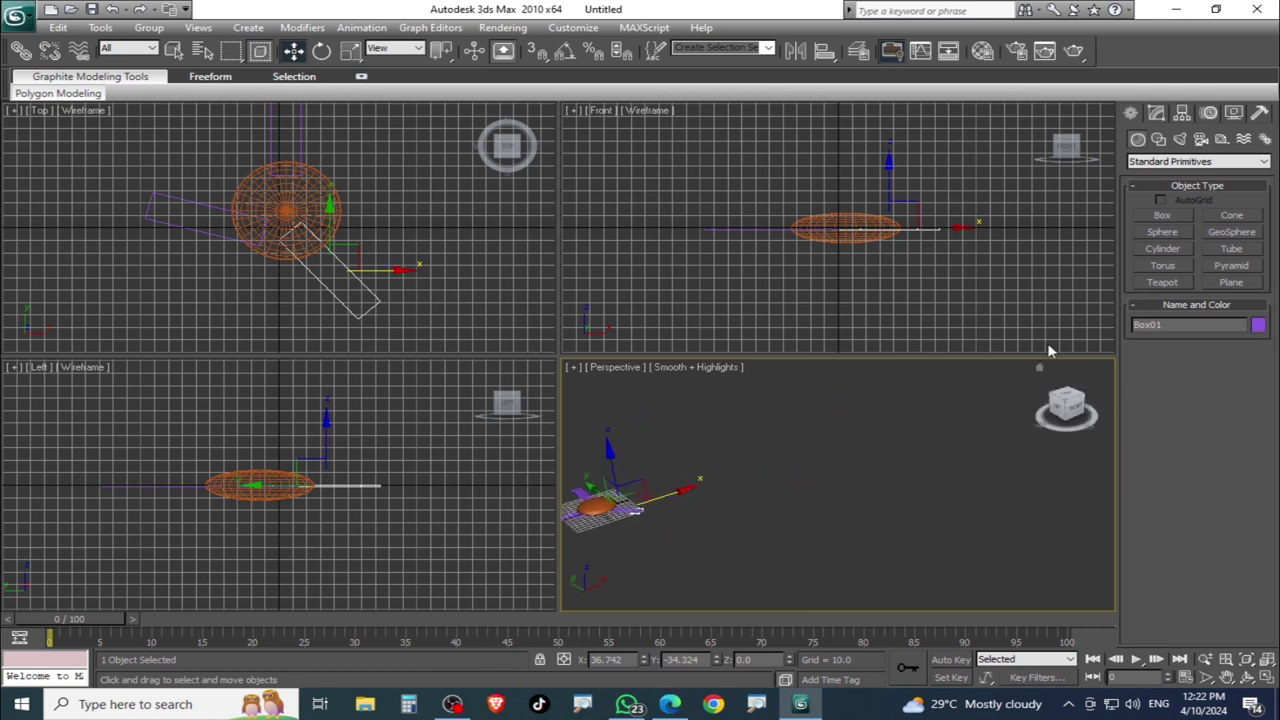
- Create a blue box and a magenta sphere in front of it
left_click(1162, 215)
left_click_drag(851, 466, 863, 543)
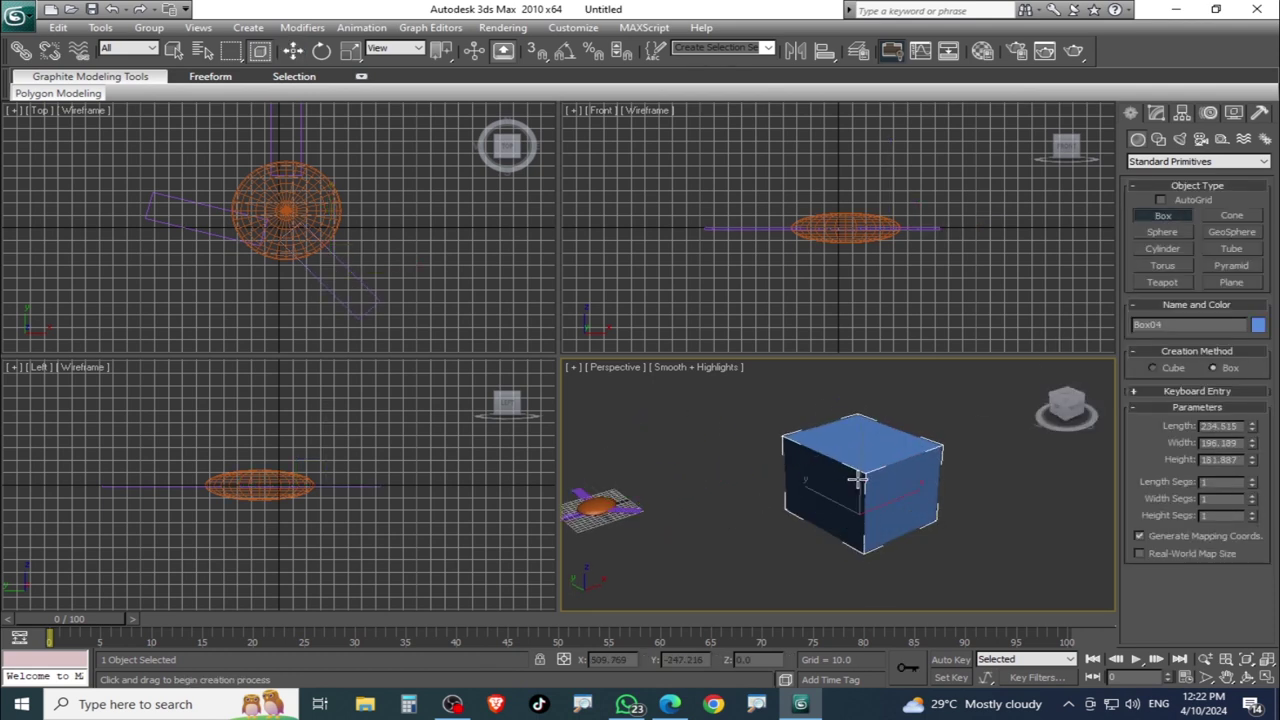
left_click(858, 480)
left_click(1162, 232)
left_click_drag(709, 572, 755, 560)
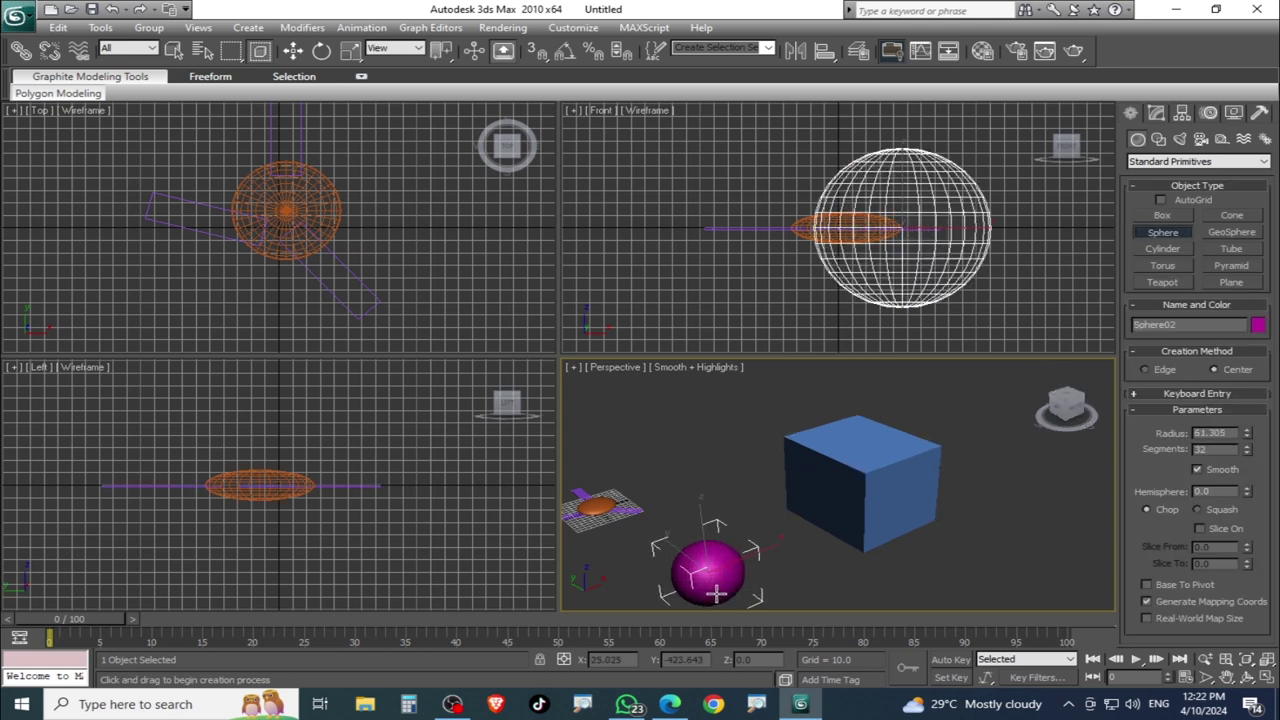
- Draw an orange cylinder (radius 54.869, height 265.981) beside the box
left_click(1163, 248)
left_click_drag(987, 567, 1000, 560)
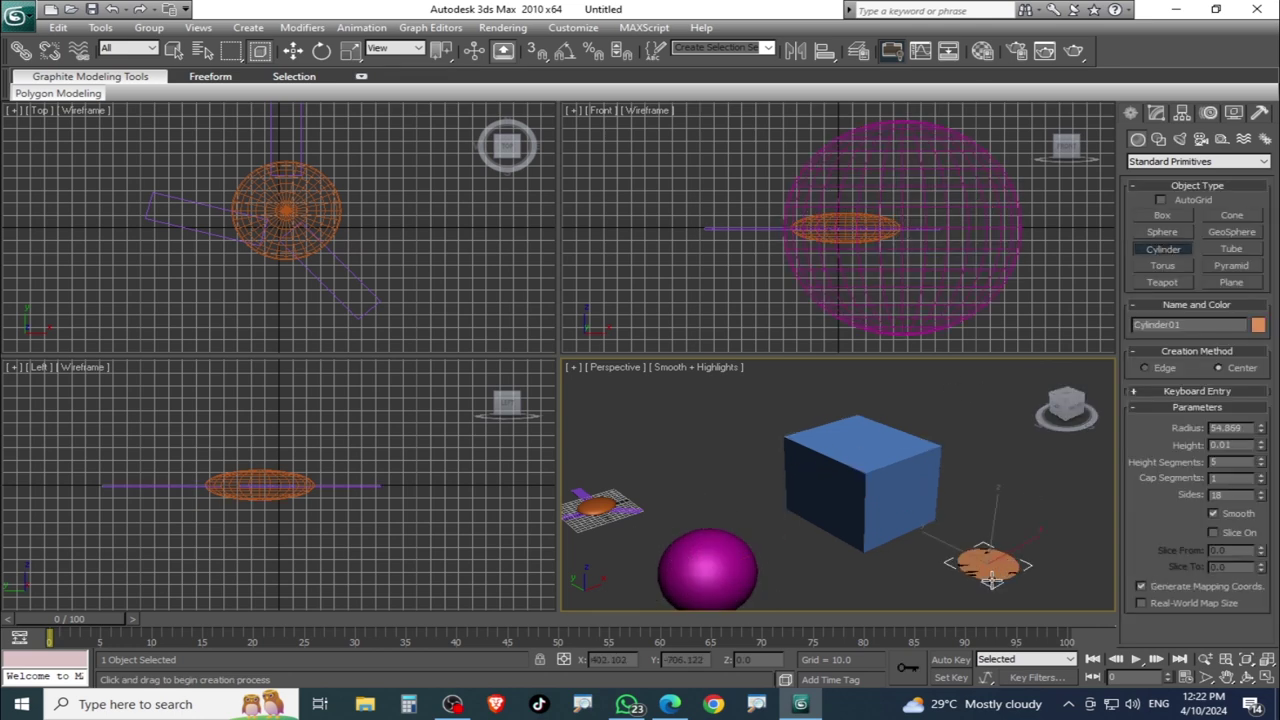
mouse_move(954, 502)
middle_mouse_down("alt")
mouse_move(916, 492)
mouse_move(975, 489)
middle_mouse_up("alt")
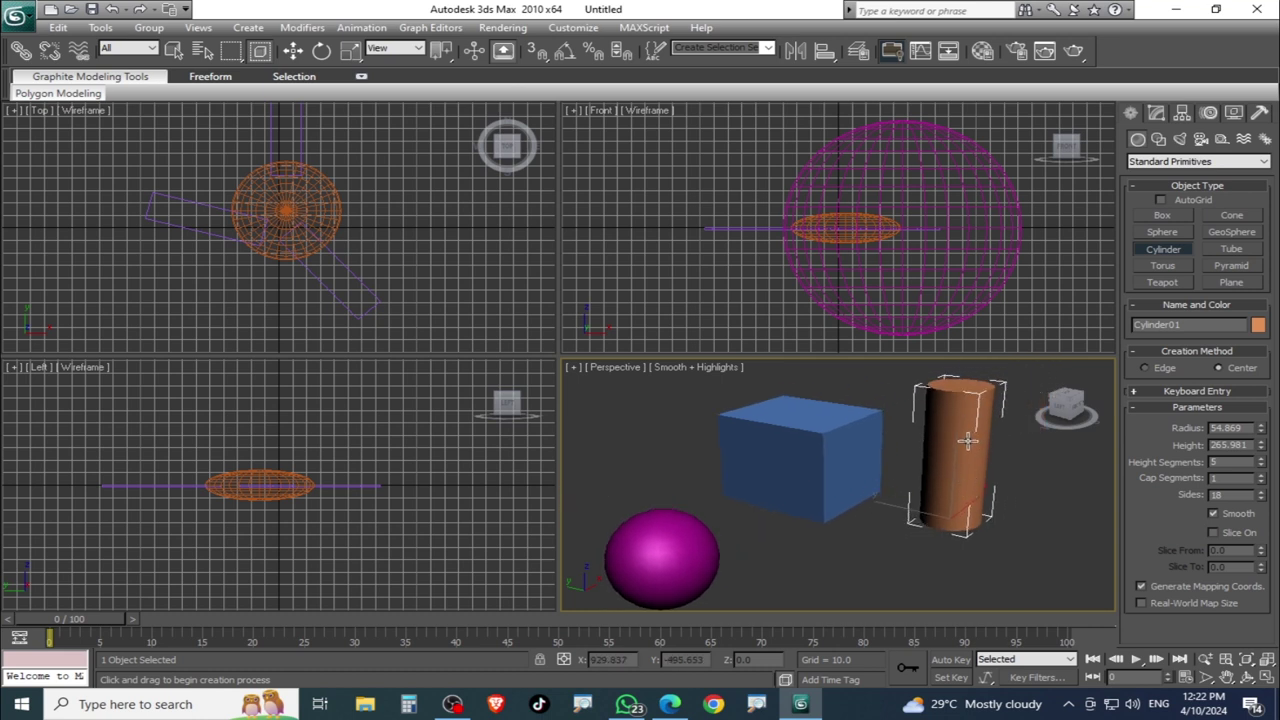
middle_click_drag(656, 547, 648, 508, "alt")
scroll(670, 503, "up", 5)
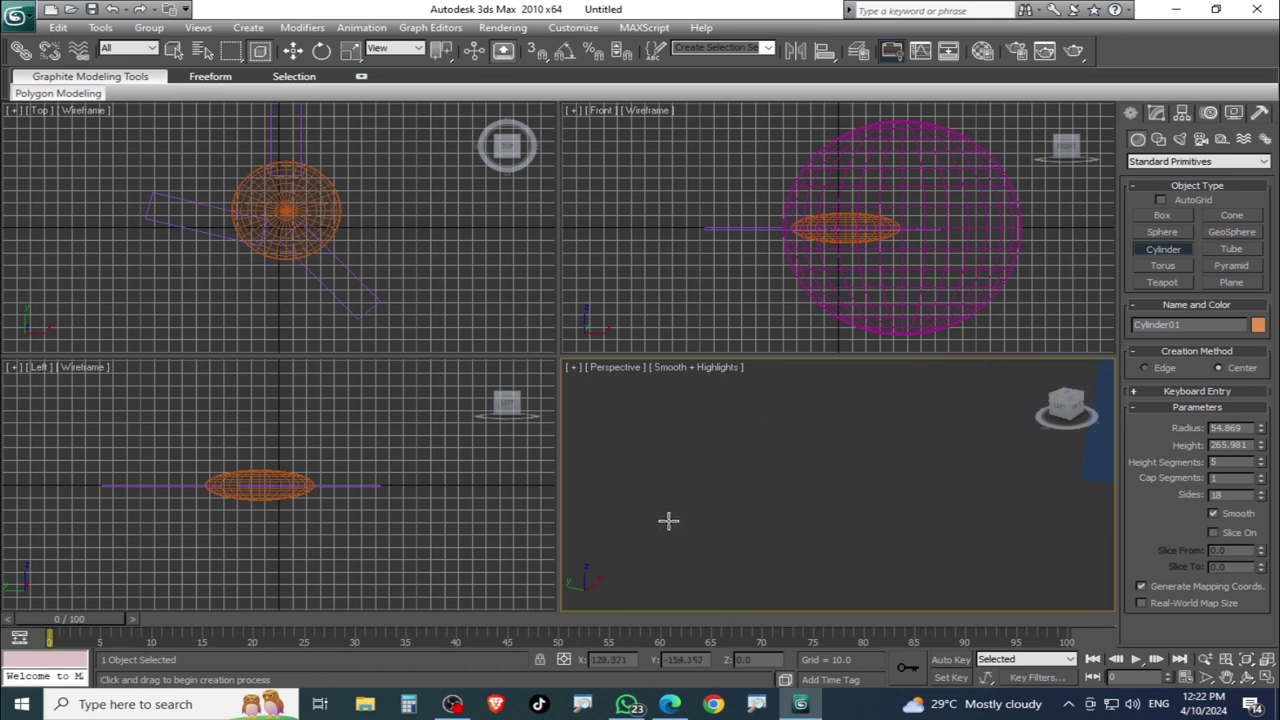
scroll(680, 531, "down", 3)
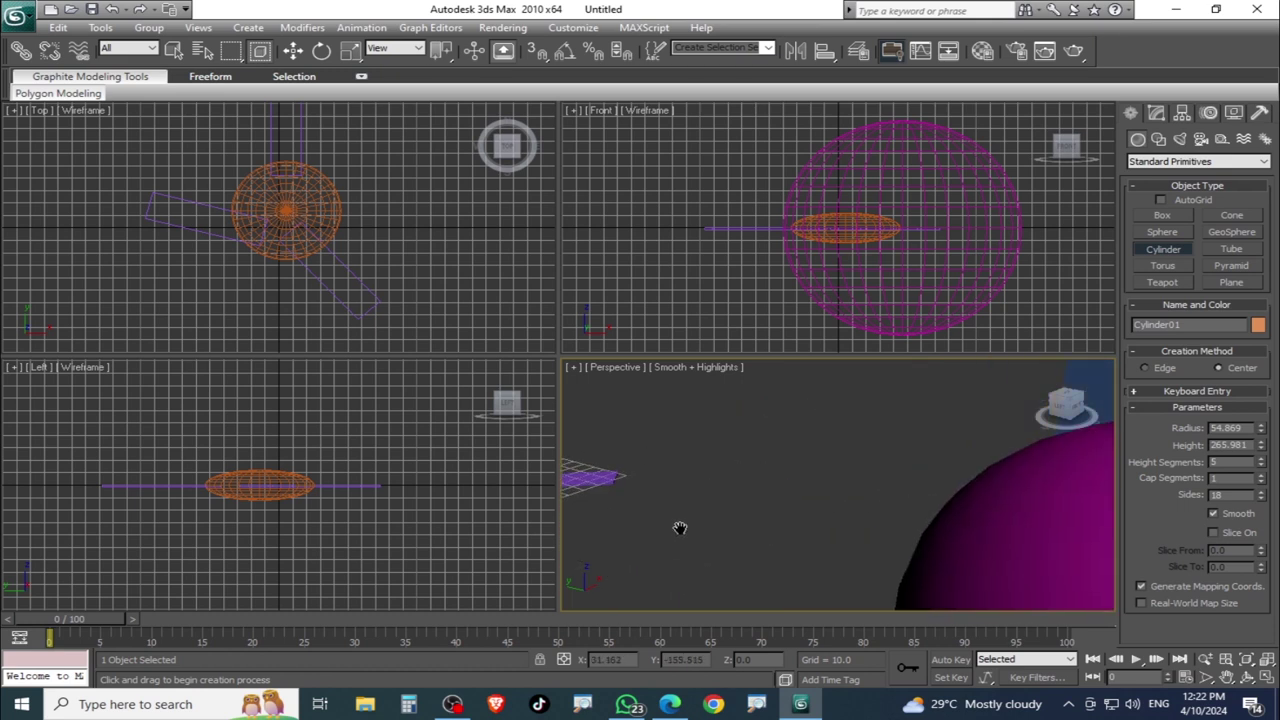
scroll(660, 514, "down", 2)
scroll(674, 491, "up", 2)
scroll(674, 491, "up", 3)
- Pan, orbit and zoom the Perspective view to centre the objects
middle_click_drag(844, 538, 947, 548)
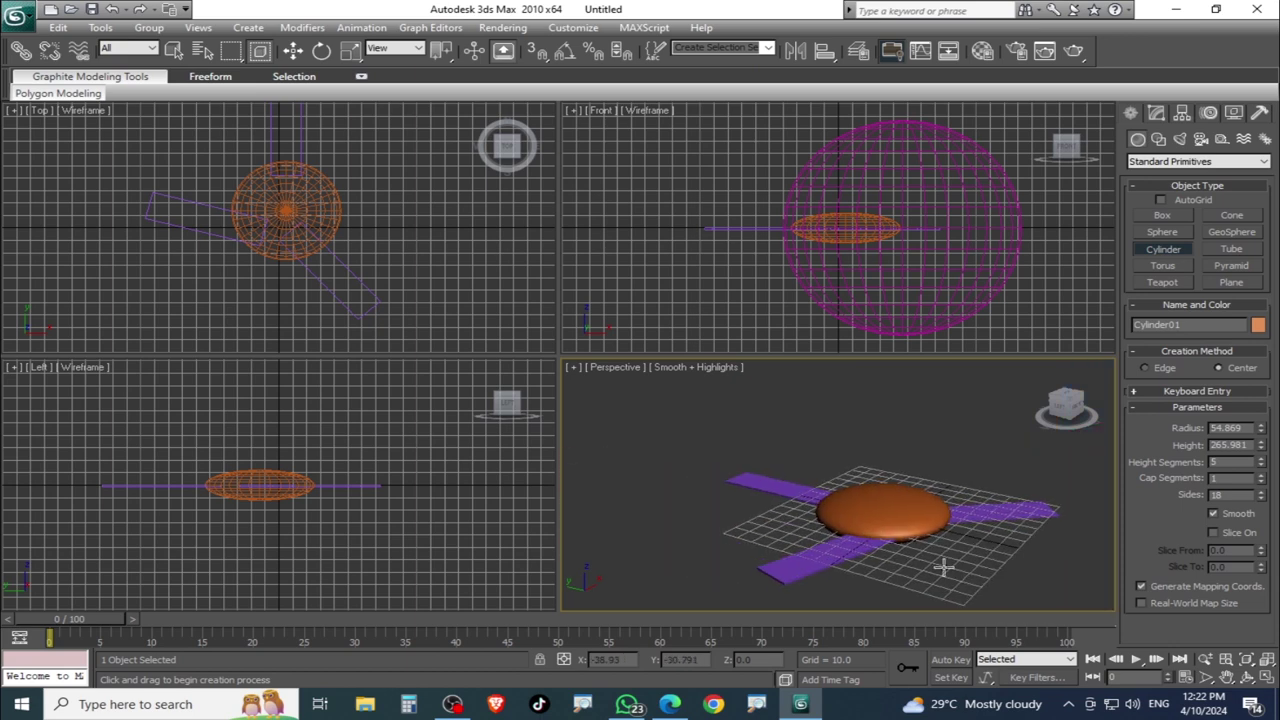
scroll(674, 568, "down", 3)
mouse_move(1052, 454)
middle_mouse_down("alt")
mouse_move(923, 491)
mouse_move(908, 525)
middle_mouse_up("alt")
scroll(959, 521, "down", 1)
scroll(900, 560, "down", 3)
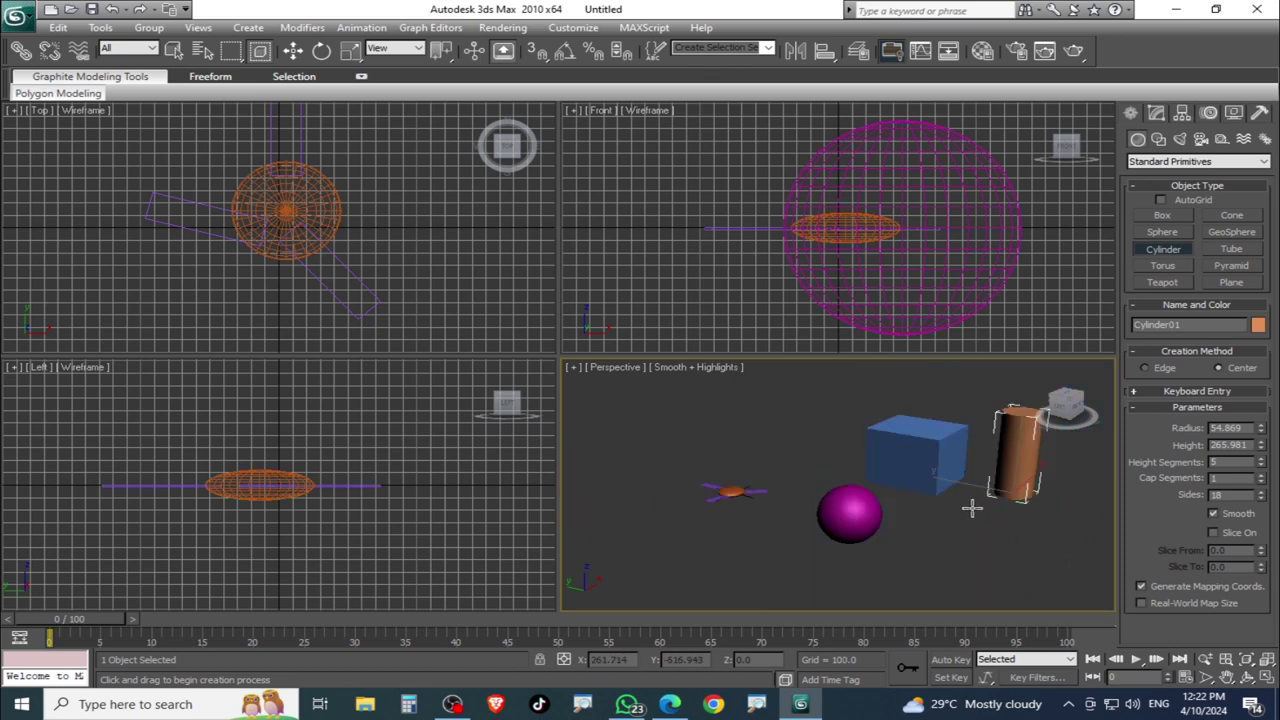
middle_click_drag(1040, 482, 948, 517)
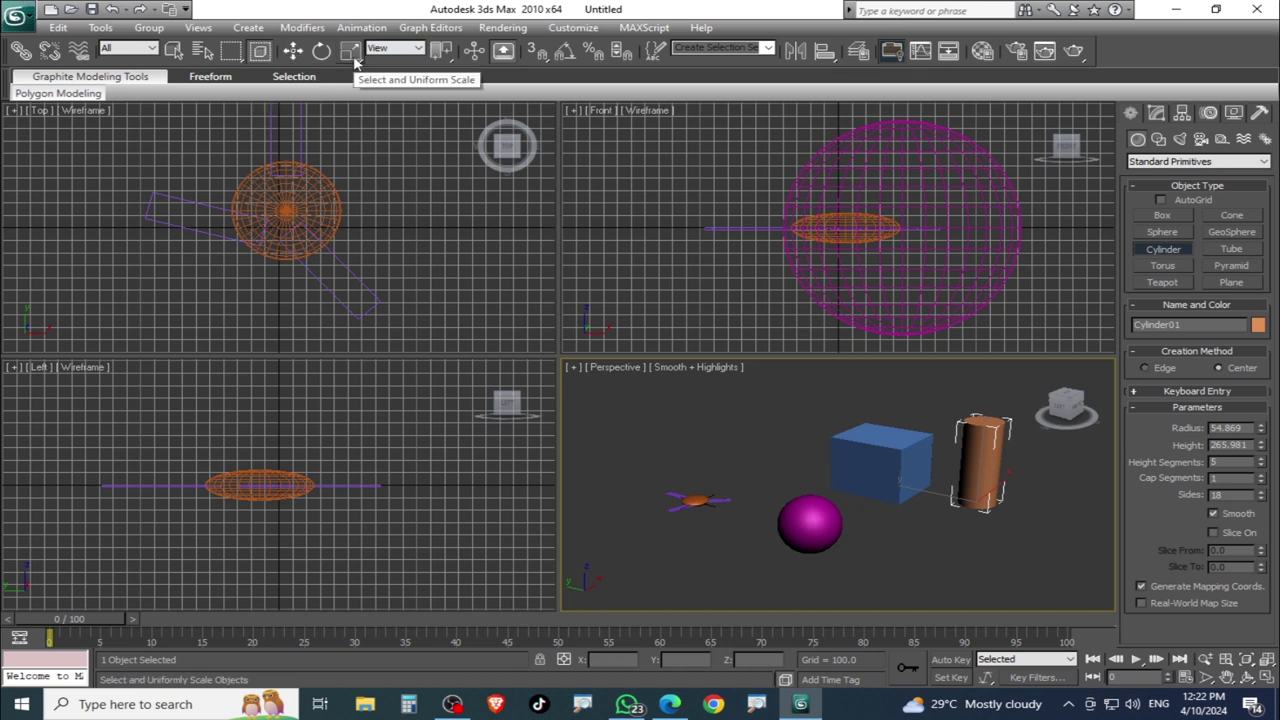
- Move the orange cylinder onto the centre of the orange disc
left_click(292, 52)
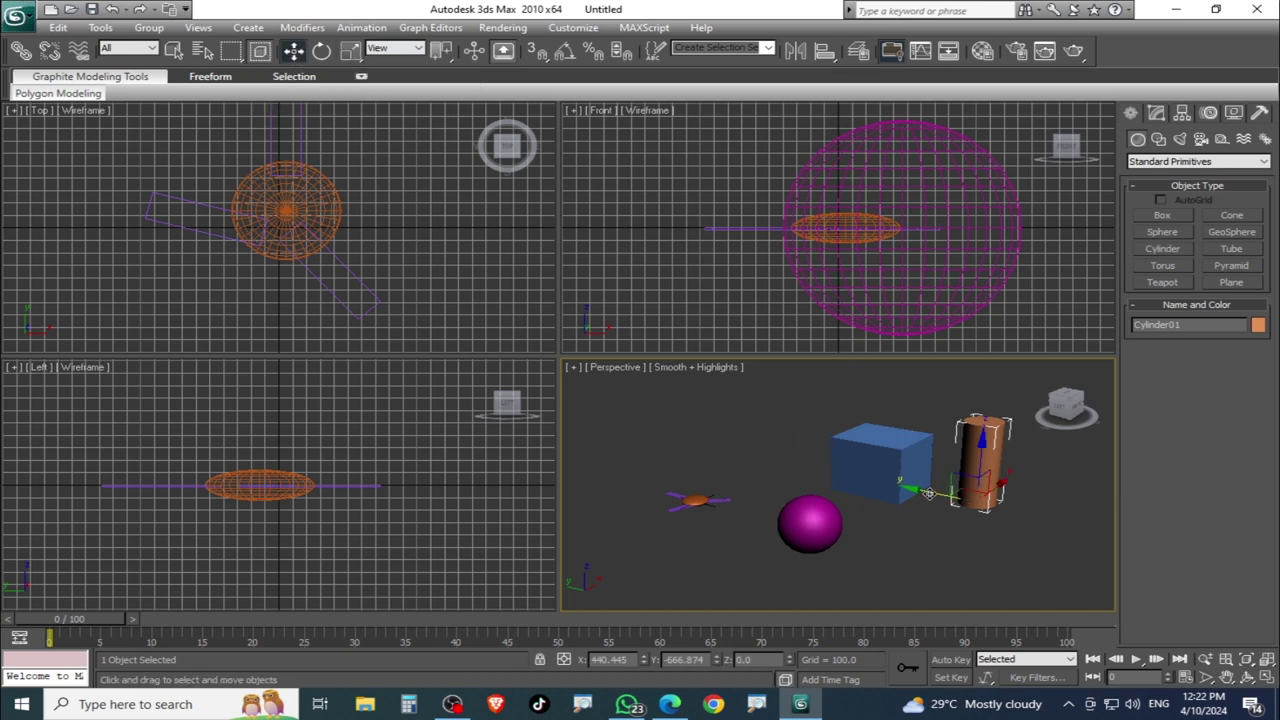
left_click_drag(928, 492, 645, 437)
scroll(389, 257, "down", 4)
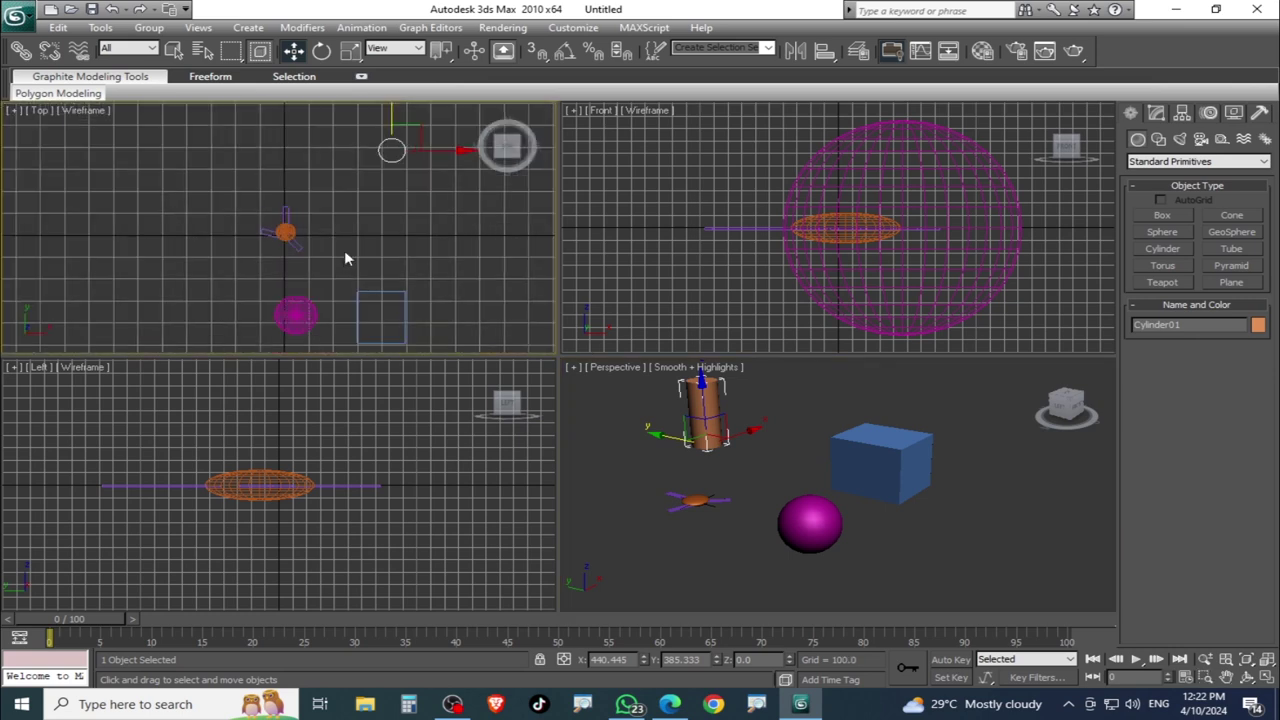
left_click_drag(417, 131, 311, 213)
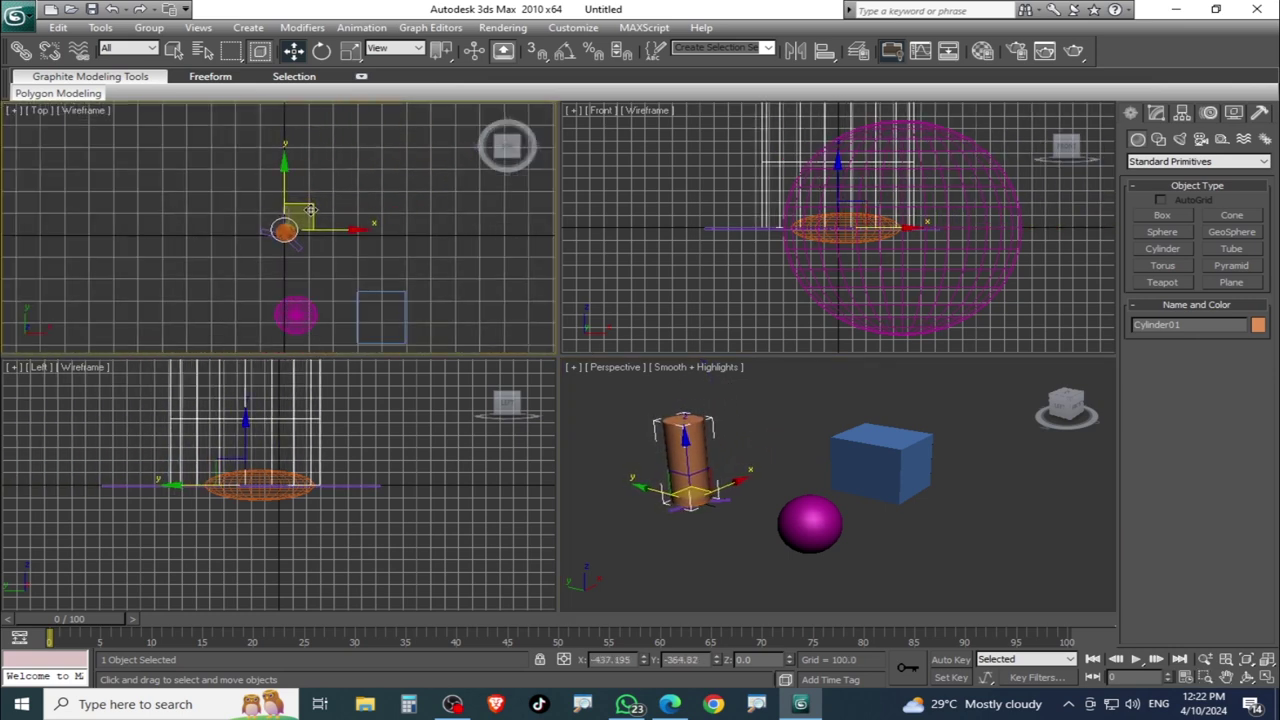
middle_click_drag(759, 246, 700, 268)
mouse_move(838, 278)
left_mouse_down()
mouse_move(882, 270)
mouse_move(826, 378)
left_mouse_up()
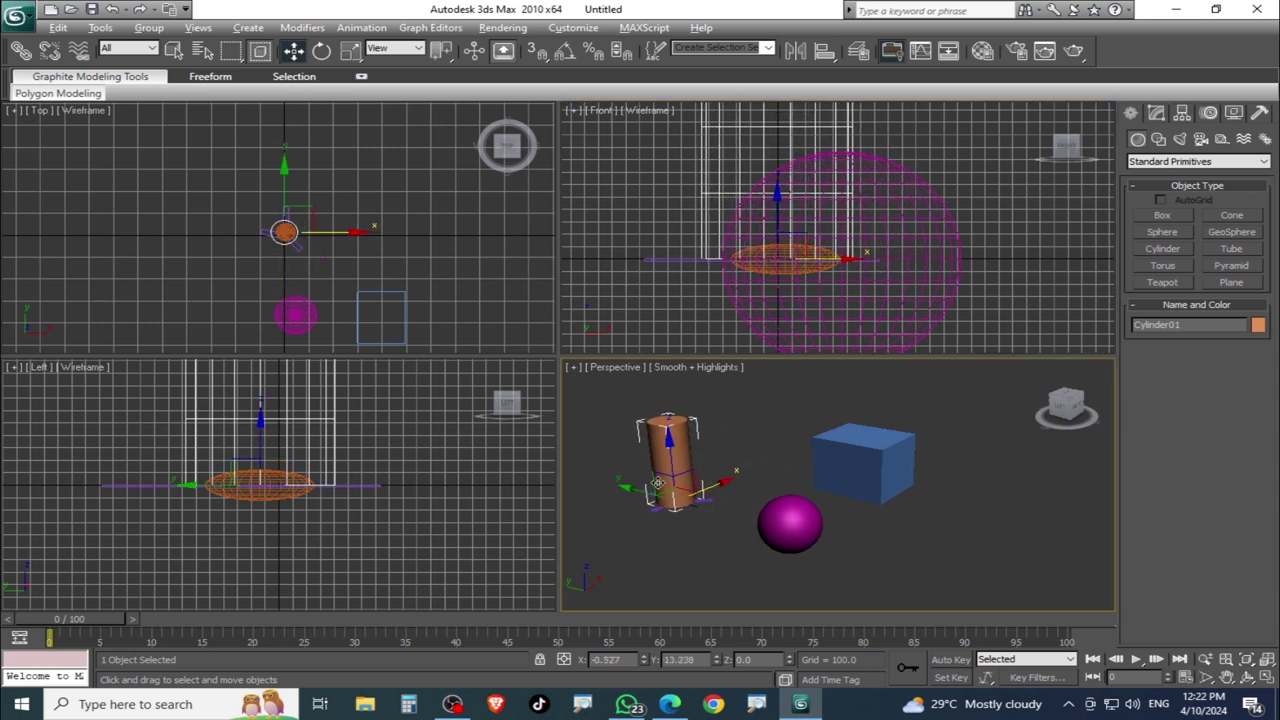
- Maximize Perspective, frame the cylinder and uniformly scale it down to about 11%
key("alt+w")
key("z")
scroll(660, 427, "down", 1)
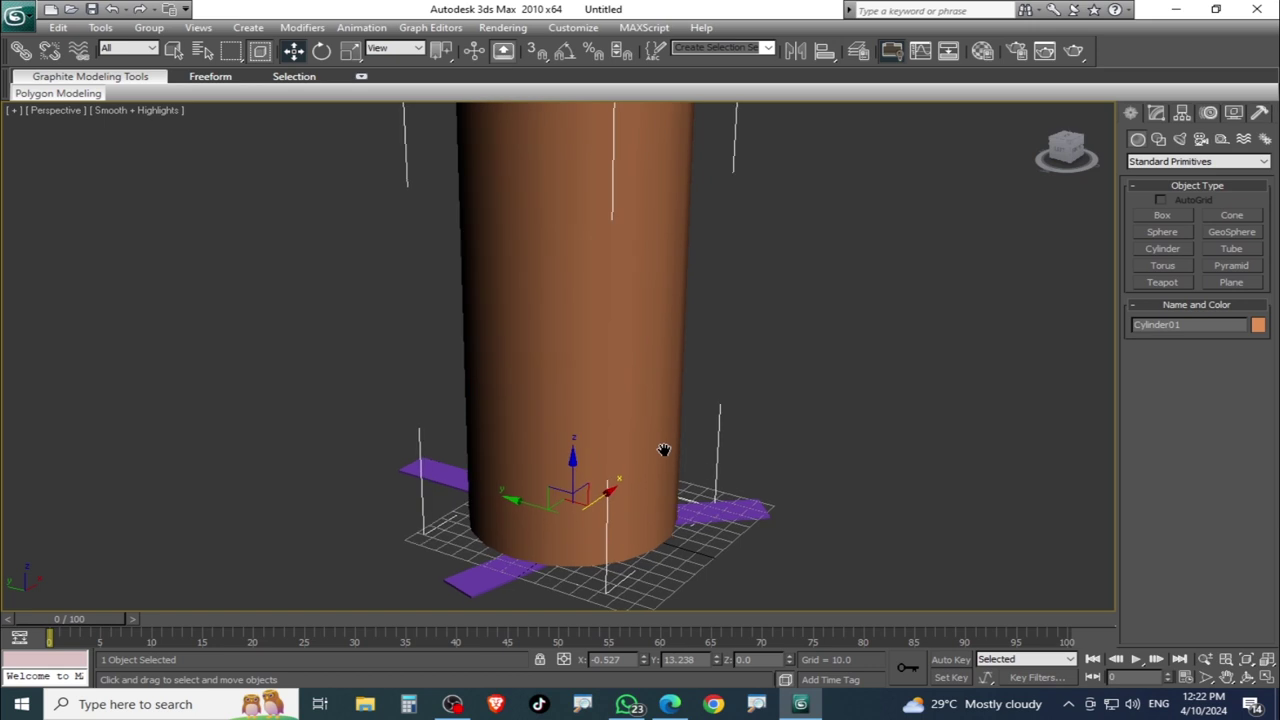
scroll(663, 446, "down", 4)
left_click(345, 53)
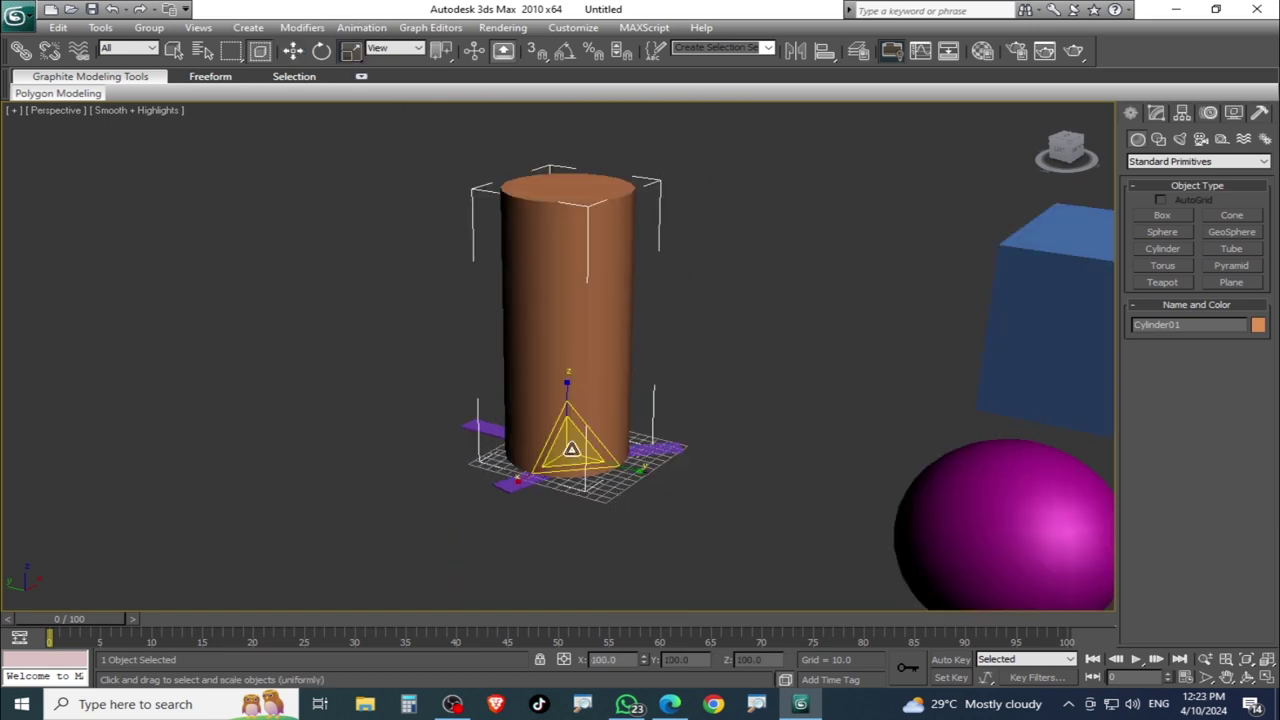
left_click_drag(571, 449, 611, 614)
left_click_drag(585, 459, 594, 543)
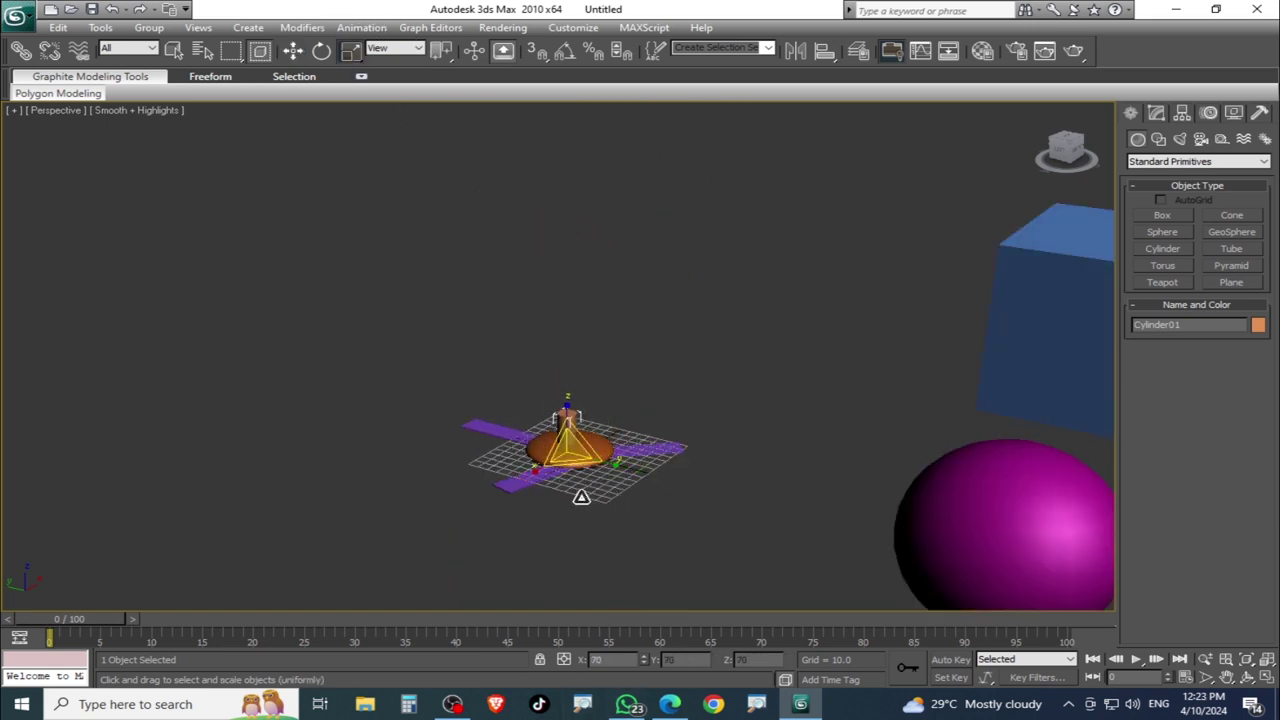
- Shift-drag a Cylinder02 copy upward and scale it down to about 5%
left_click(293, 51)
middle_click_drag(560, 420, 621, 453, "alt")
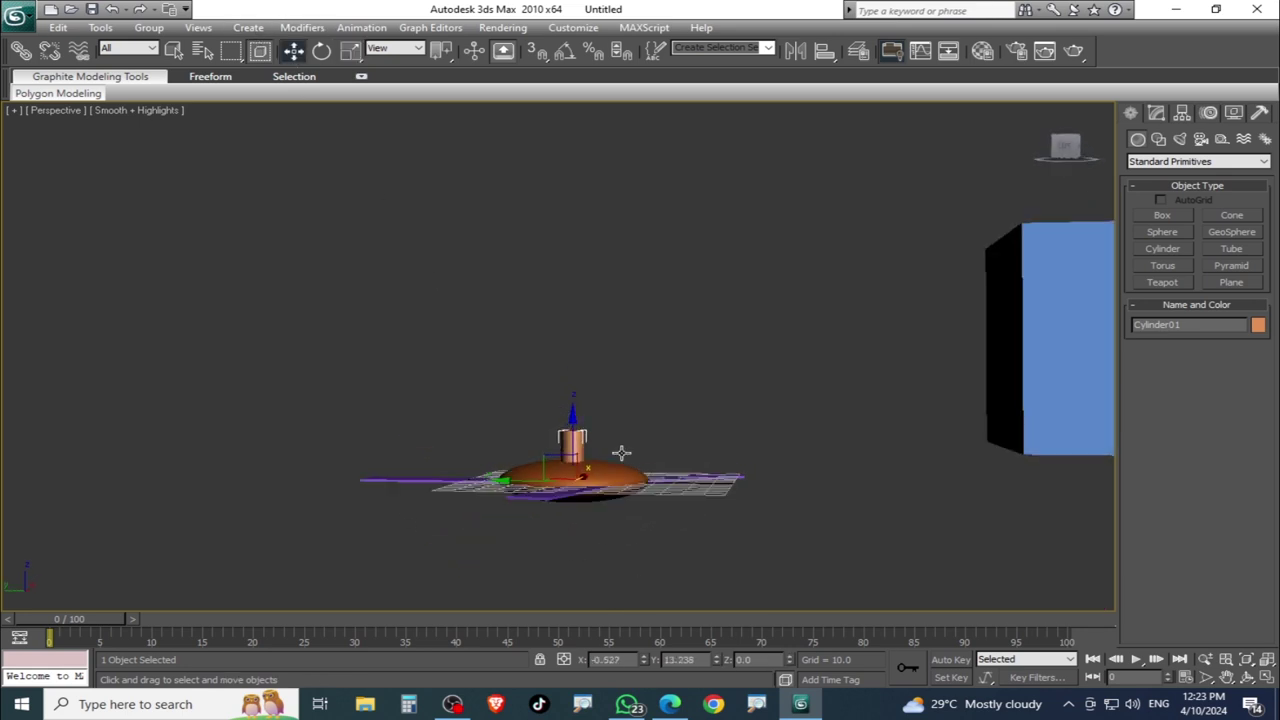
left_click_drag(571, 418, 572, 362, "shift")
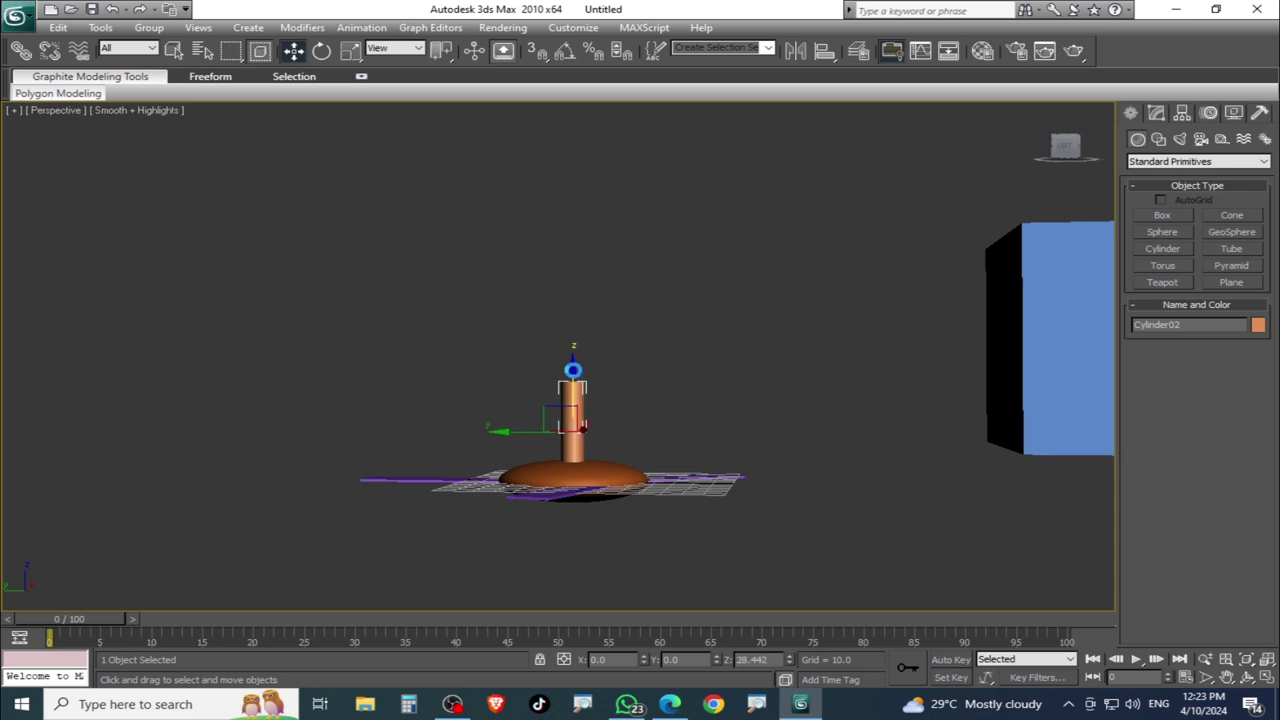
left_click_drag(572, 372, 572, 372, "shift")
left_click(643, 419)
left_click(351, 51)
left_click_drag(578, 408, 588, 483)
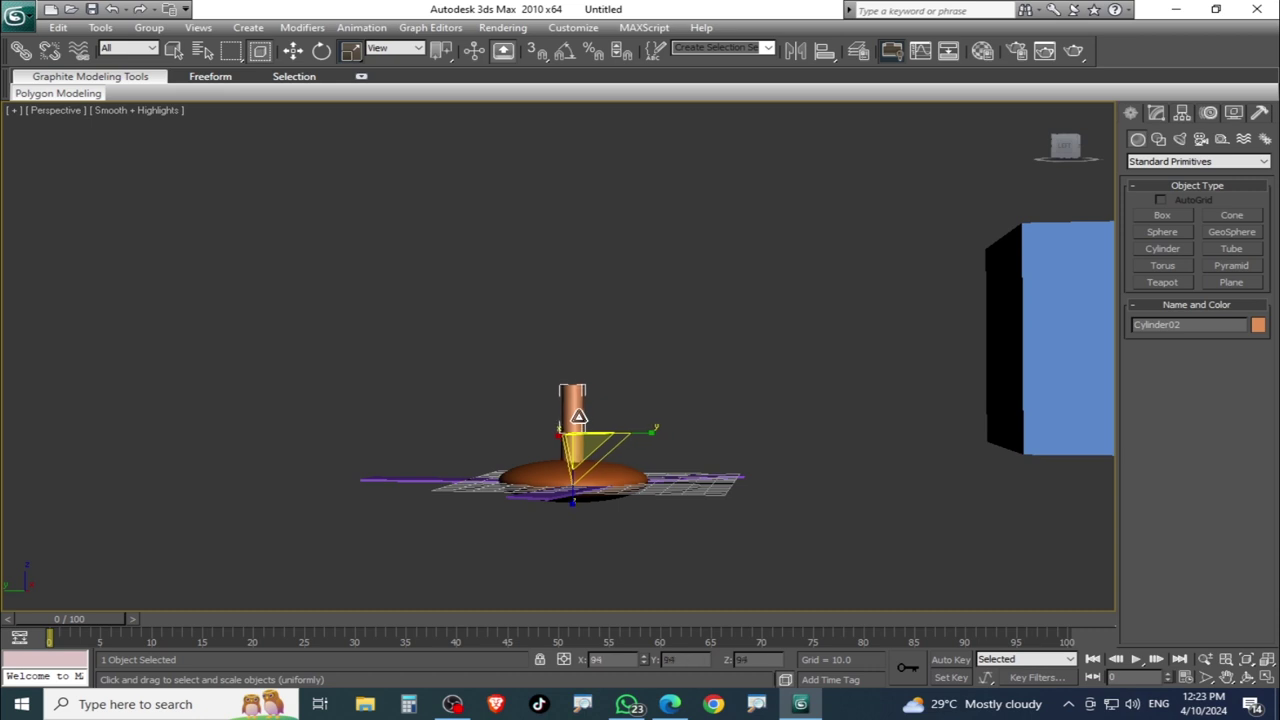
mouse_move(588, 483)
middle_mouse_down("alt")
mouse_move(517, 541)
mouse_move(433, 560)
middle_mouse_up("alt")
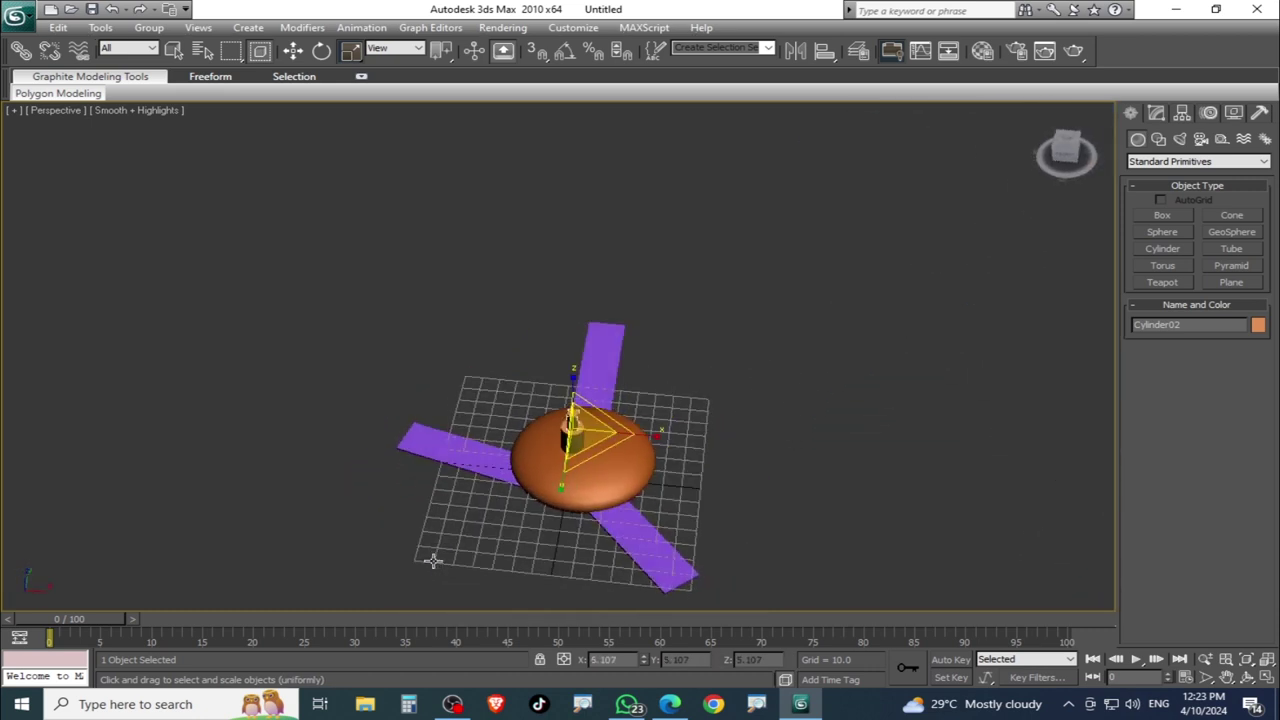
- Rotate Box03 flatter and move it up along Z level with the disc
left_click(321, 51)
left_click(445, 450)
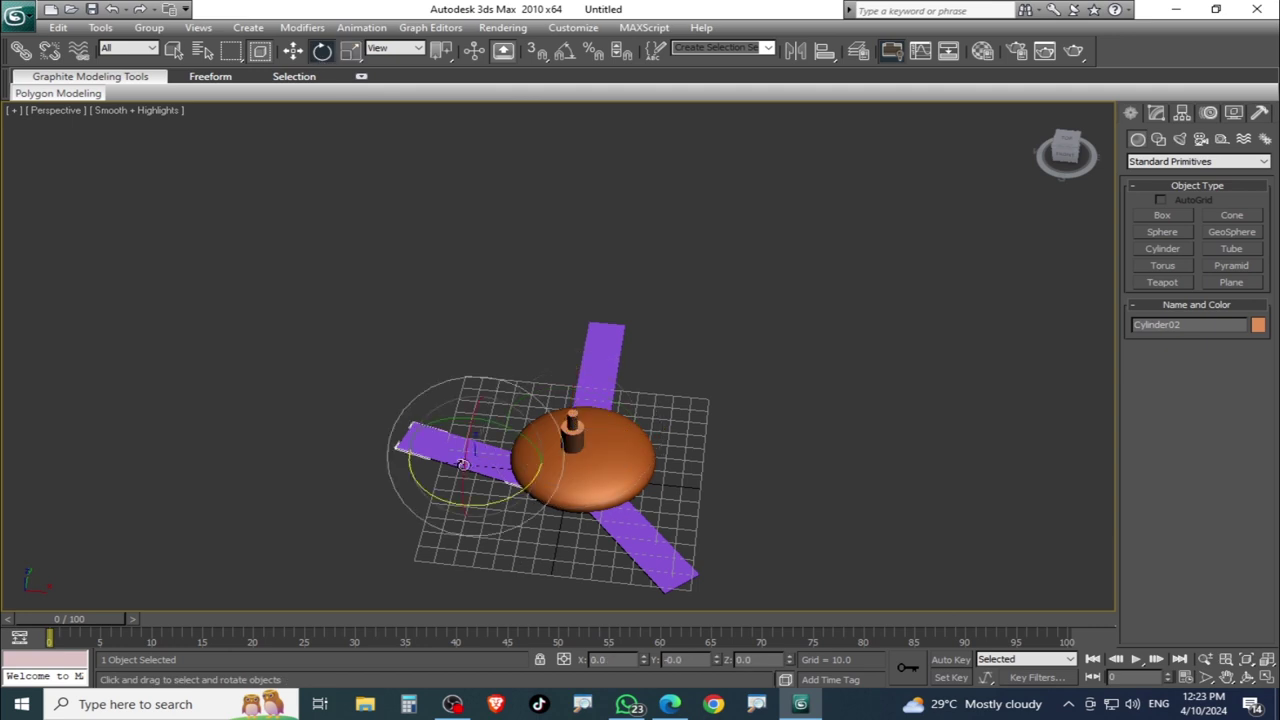
left_click_drag(451, 507, 443, 415)
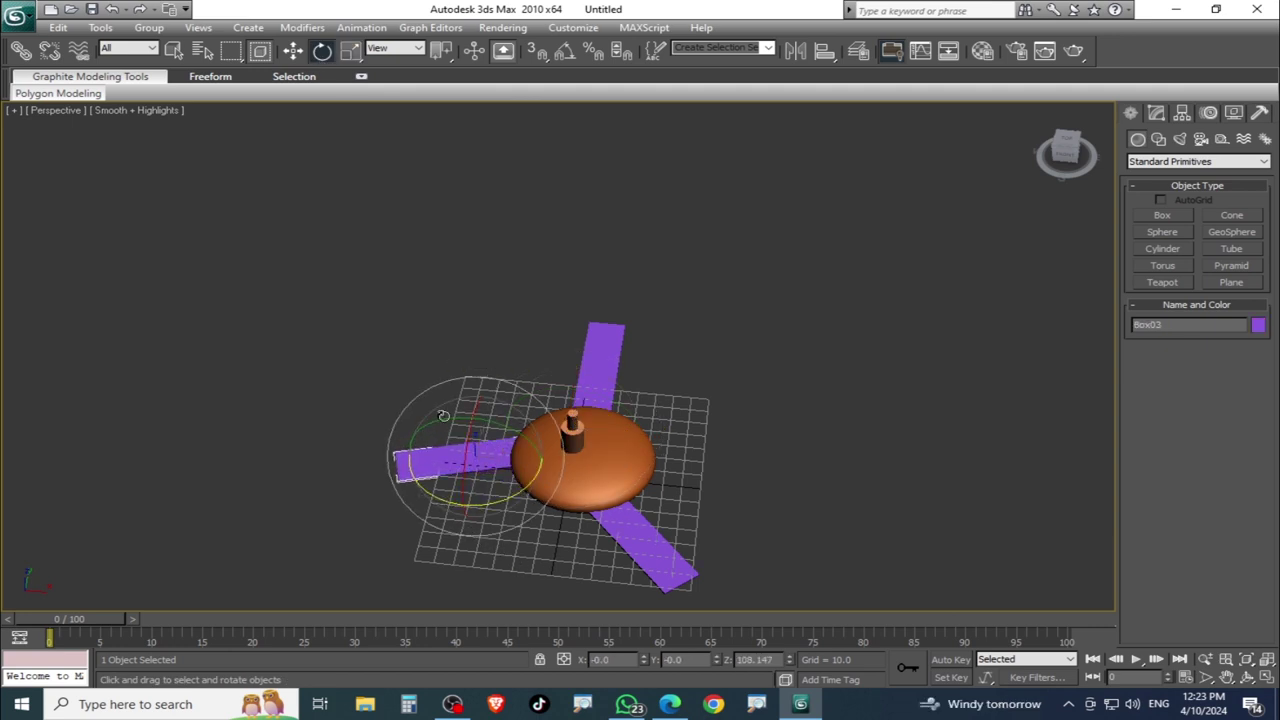
left_click(293, 51)
left_click_drag(590, 465, 600, 490)
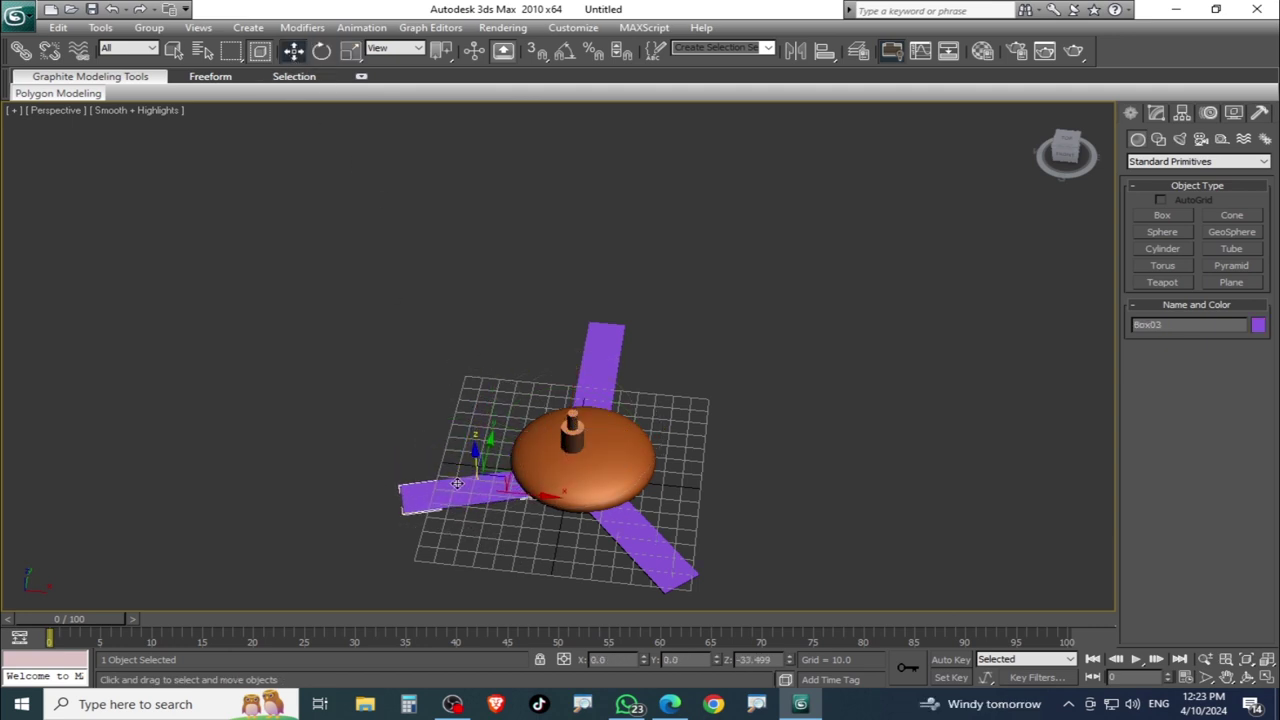
mouse_move(600, 490)
middle_mouse_down("alt")
mouse_move(800, 487)
mouse_move(517, 457)
middle_mouse_up("alt")
left_click_drag(463, 450, 466, 380)
mouse_move(466, 380)
middle_mouse_down("alt")
mouse_move(315, 544)
mouse_move(269, 569)
mouse_move(471, 429)
mouse_move(491, 457)
mouse_move(446, 483)
middle_mouse_up("alt")
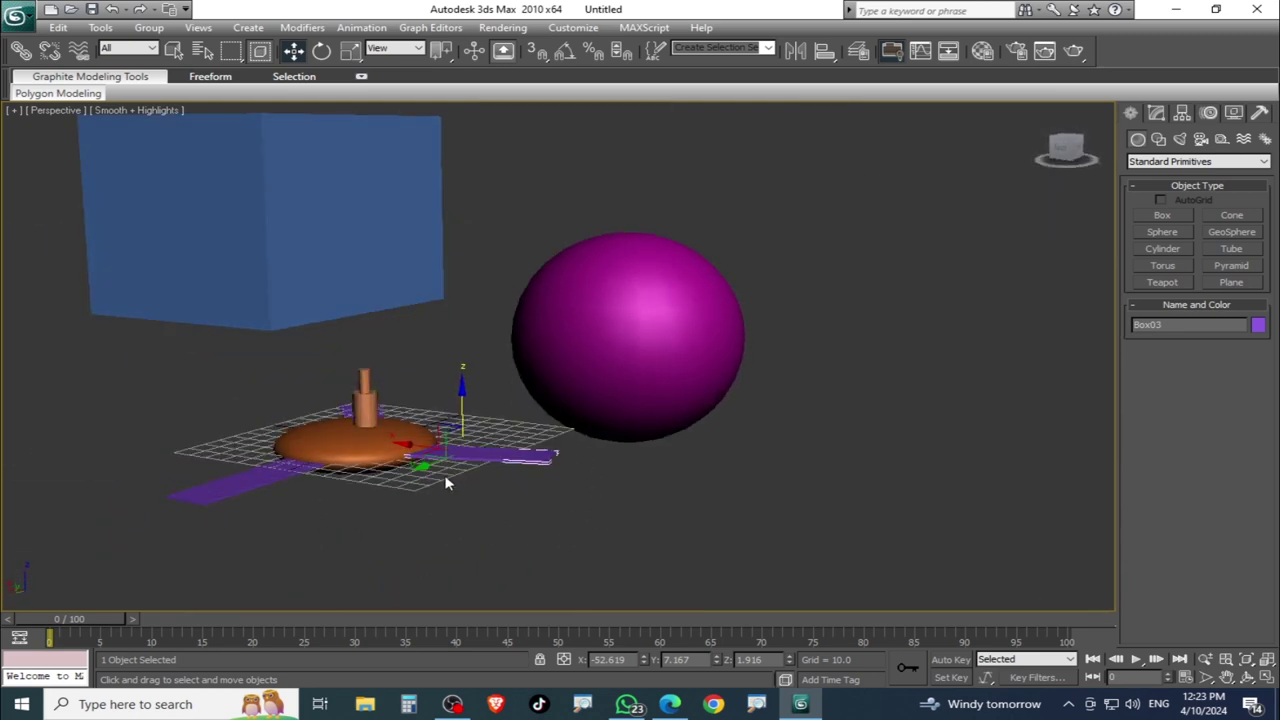
left_click(263, 486)
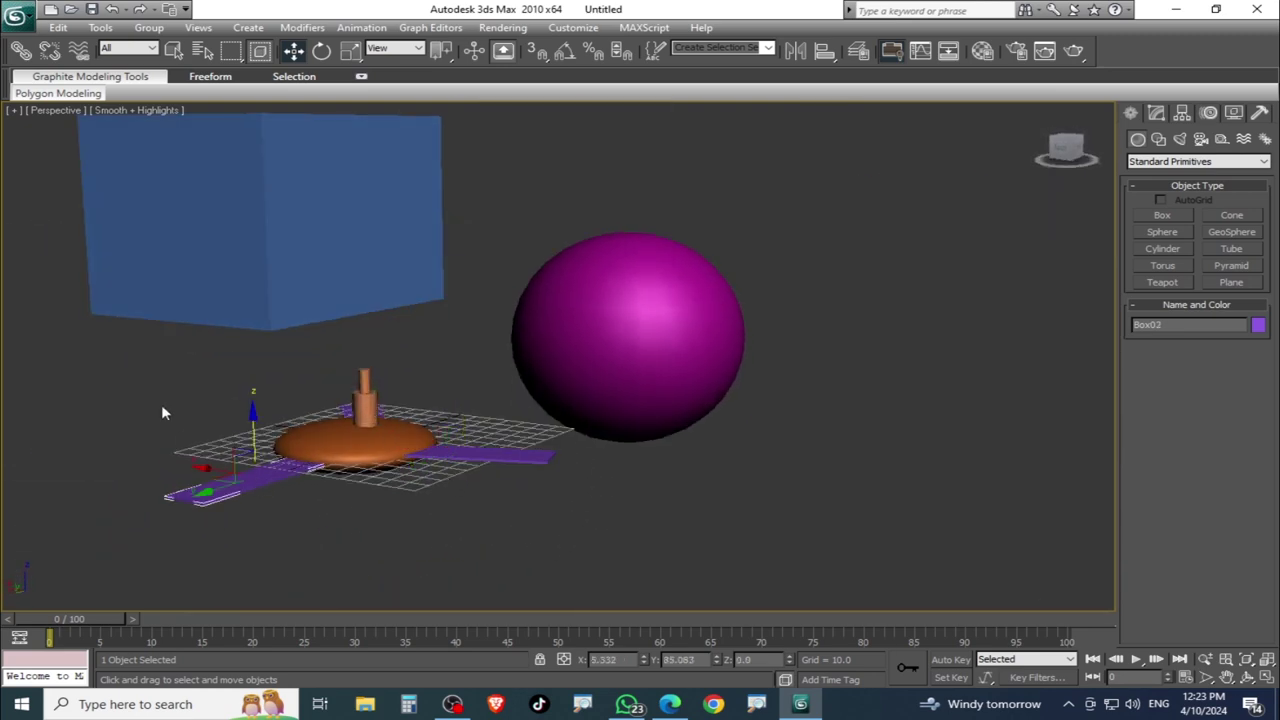
left_click(615, 369)
left_click(371, 444)
mouse_move(388, 447)
middle_mouse_down("alt")
mouse_move(400, 537)
mouse_move(394, 503)
middle_mouse_up("alt")
left_click(368, 408)
scroll(446, 420, "down", 2)
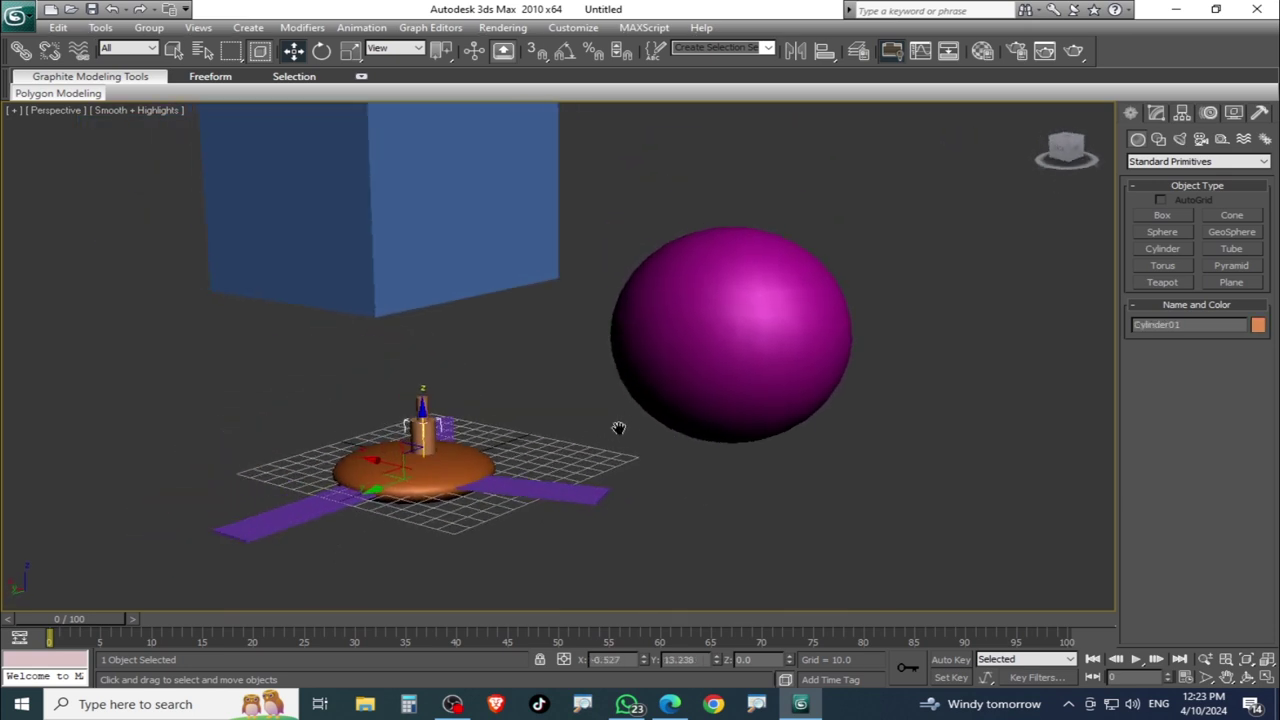
scroll(606, 423, "down", 3)
scroll(682, 480, "down", 3)
scroll(605, 455, "down", 2)
scroll(615, 443, "up", 2)
scroll(608, 441, "up", 4)
scroll(606, 440, "down", 1)
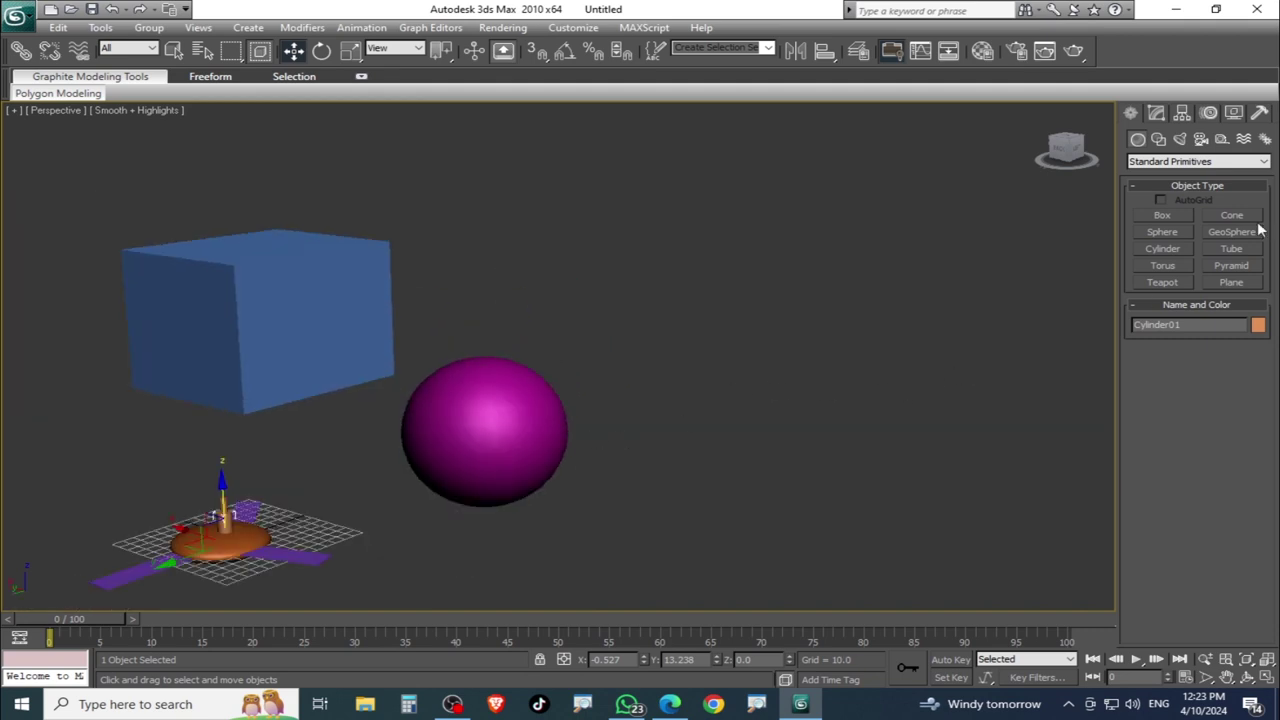
left_click(1161, 238)
left_click_drag(666, 508, 1063, 314)
- Cancel the pending sphere and draw a green cylinder right of the magenta sphere
right_click(1070, 268)
left_click(1163, 249)
left_click_drag(880, 428, 924, 428)
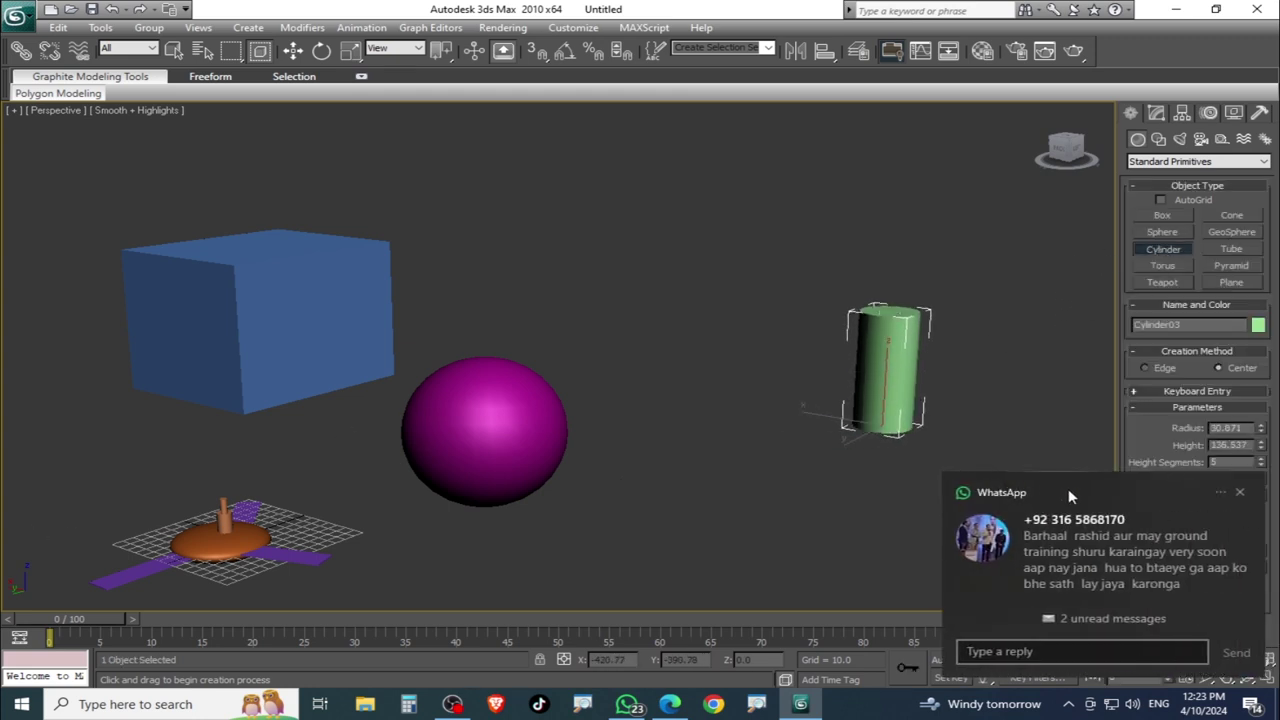
left_click(1239, 492)
- Pan, zoom and orbit the Perspective view down to a near-level angle
middle_click_drag(300, 510, 498, 475)
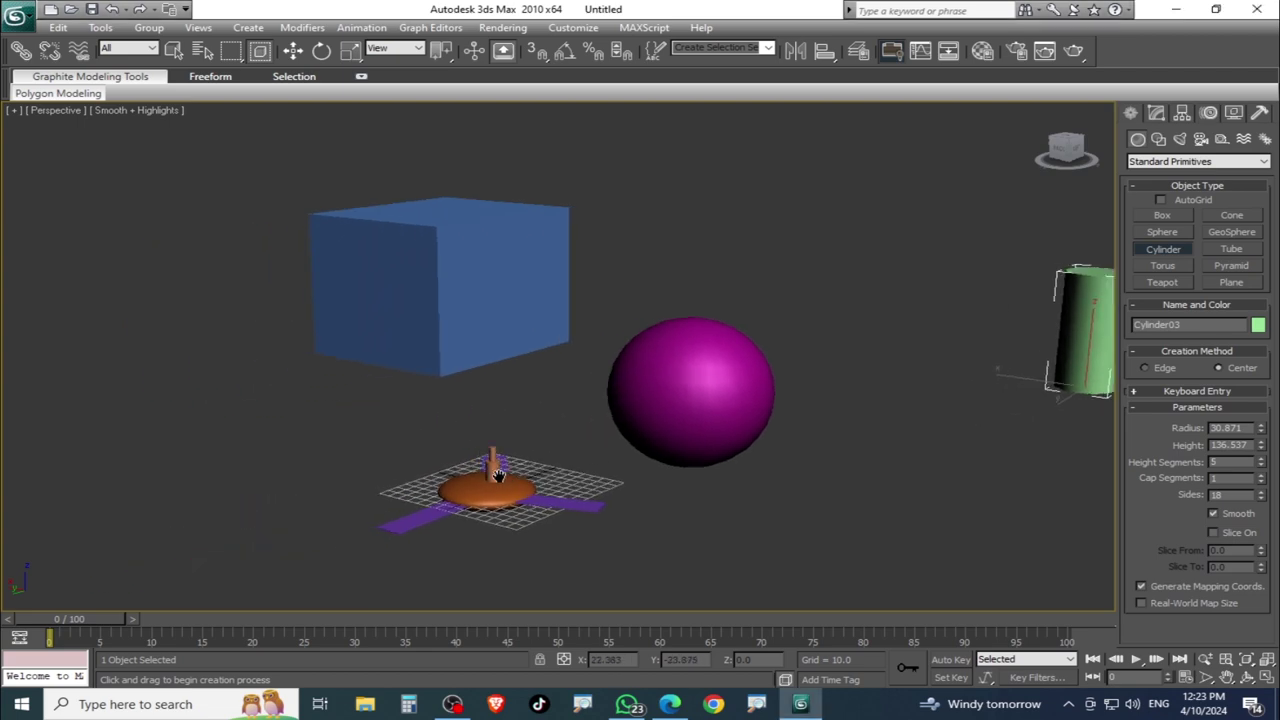
scroll(535, 480, "up", 3)
scroll(600, 420, "up", 2)
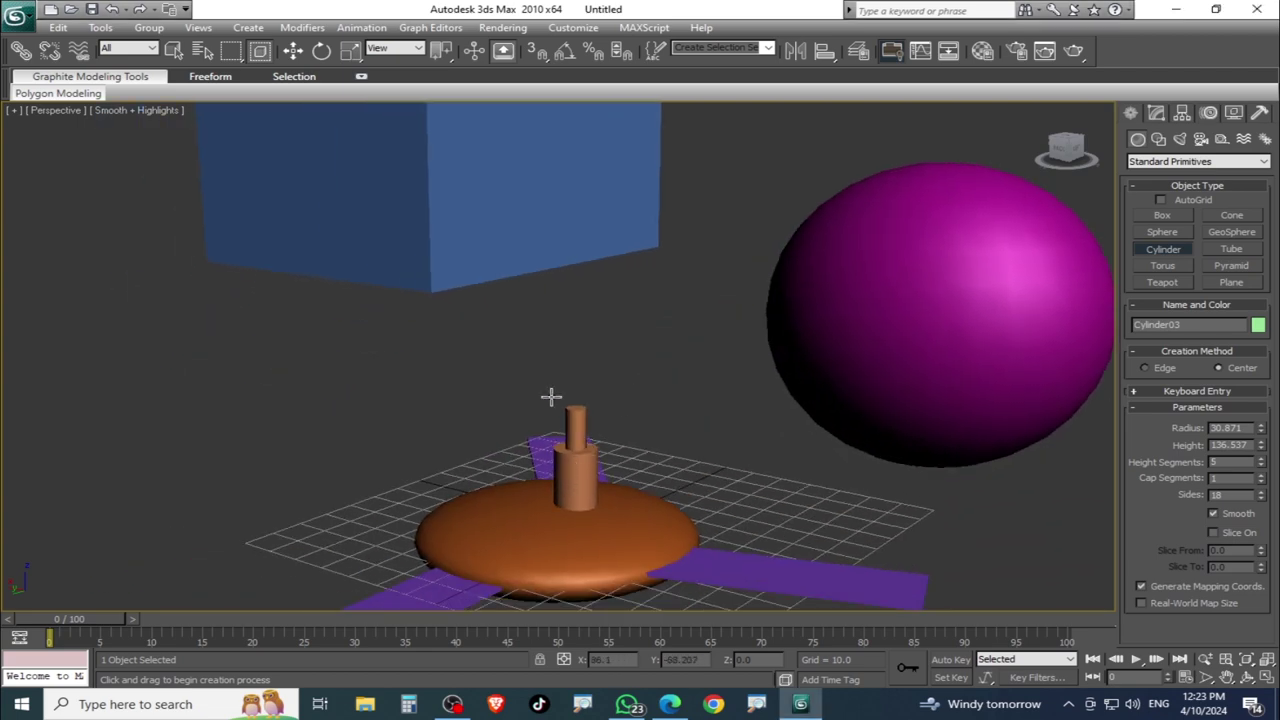
mouse_move(578, 473)
middle_mouse_down("alt")
mouse_move(537, 412)
mouse_move(240, 374)
middle_mouse_up("alt")
scroll(271, 386, "down", 2)
scroll(455, 445, "up", 1)
scroll(455, 445, "up", 1)
scroll(455, 445, "down", 5)
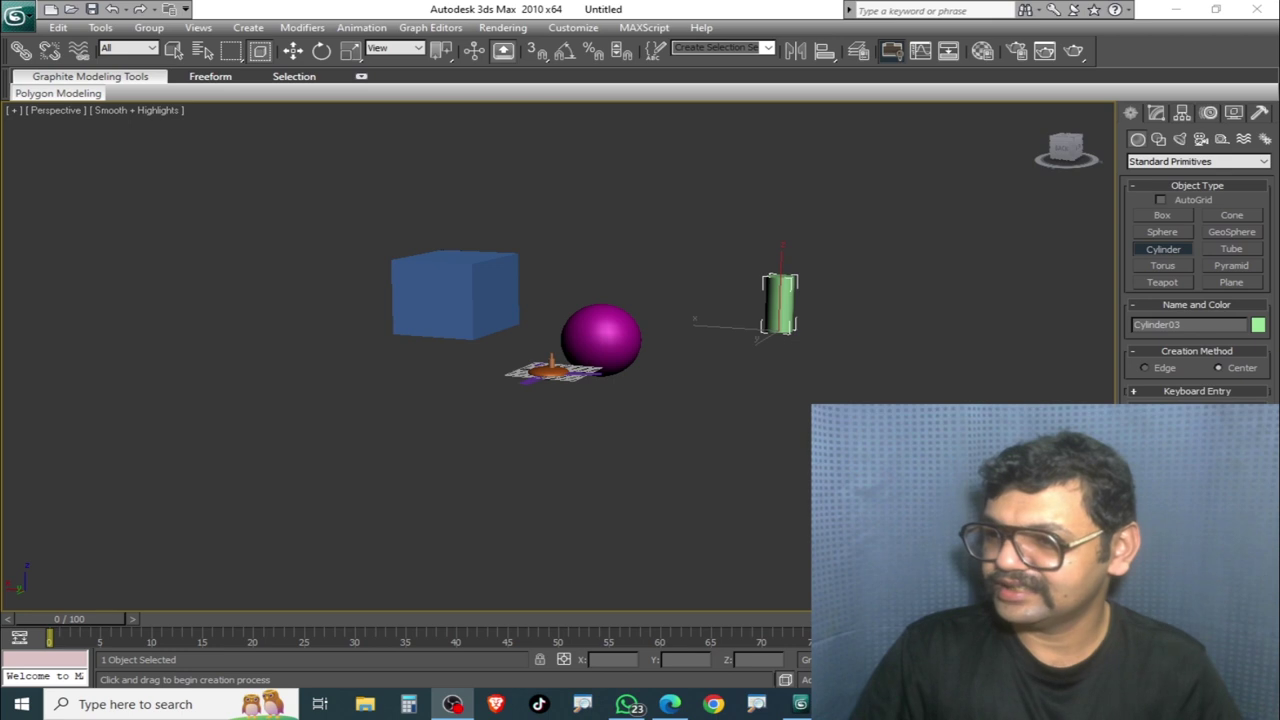
- Drag in Perspective near green Cylinder03 (radius 30.871, height 136.537)
mouse_move(868, 338)
middle_mouse_down()
mouse_move(831, 357)
mouse_move(836, 375)
middle_mouse_up()
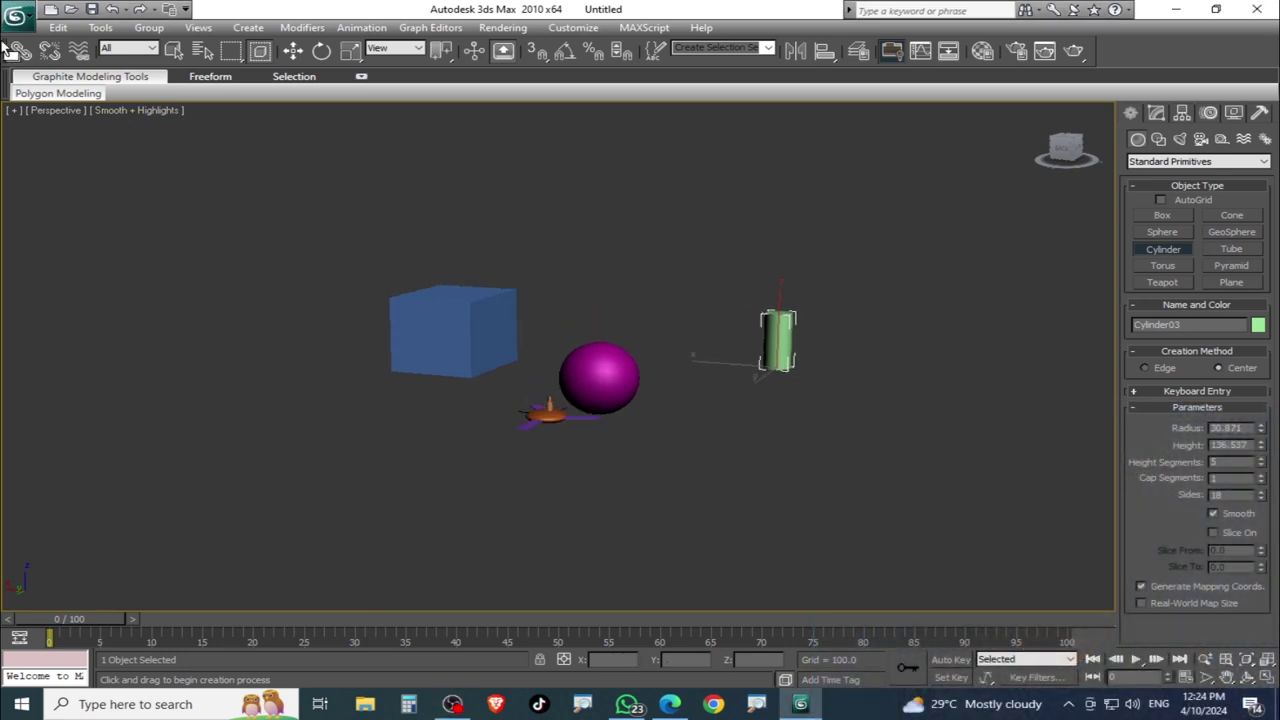
- Reset 3ds Max from the application menu, answering No to saving changes
left_click(18, 16)
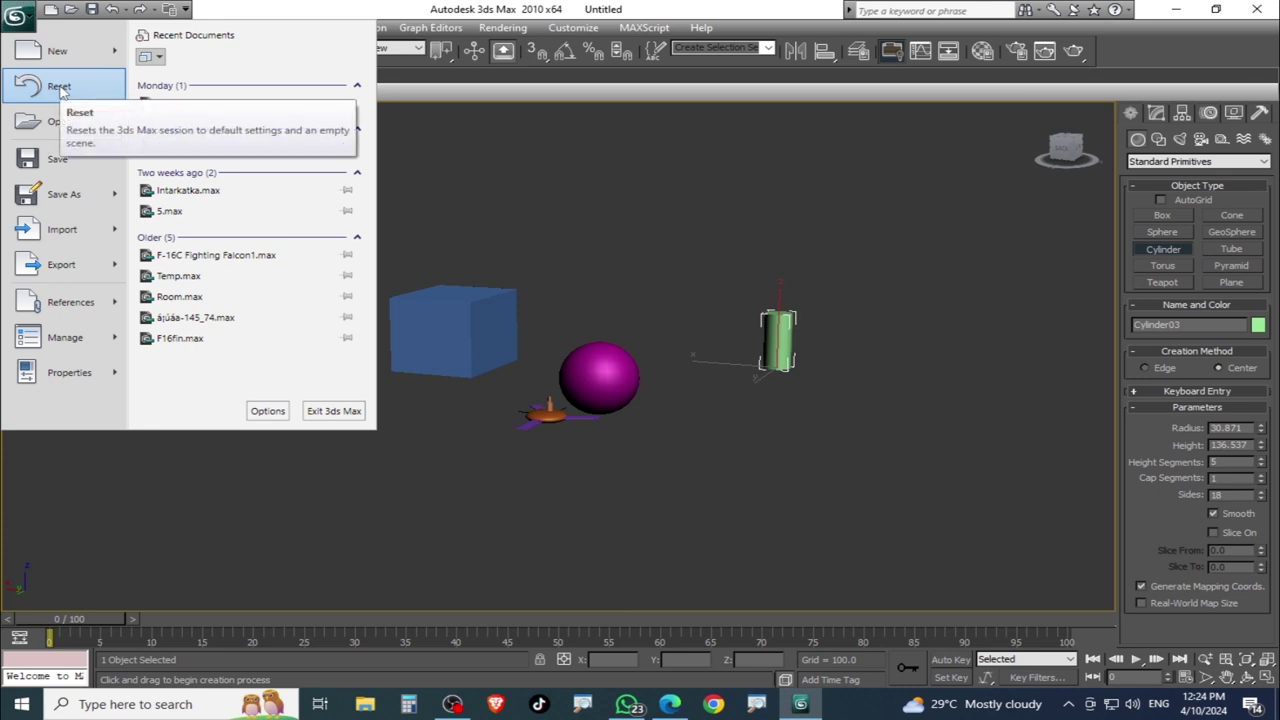
left_click(60, 88)
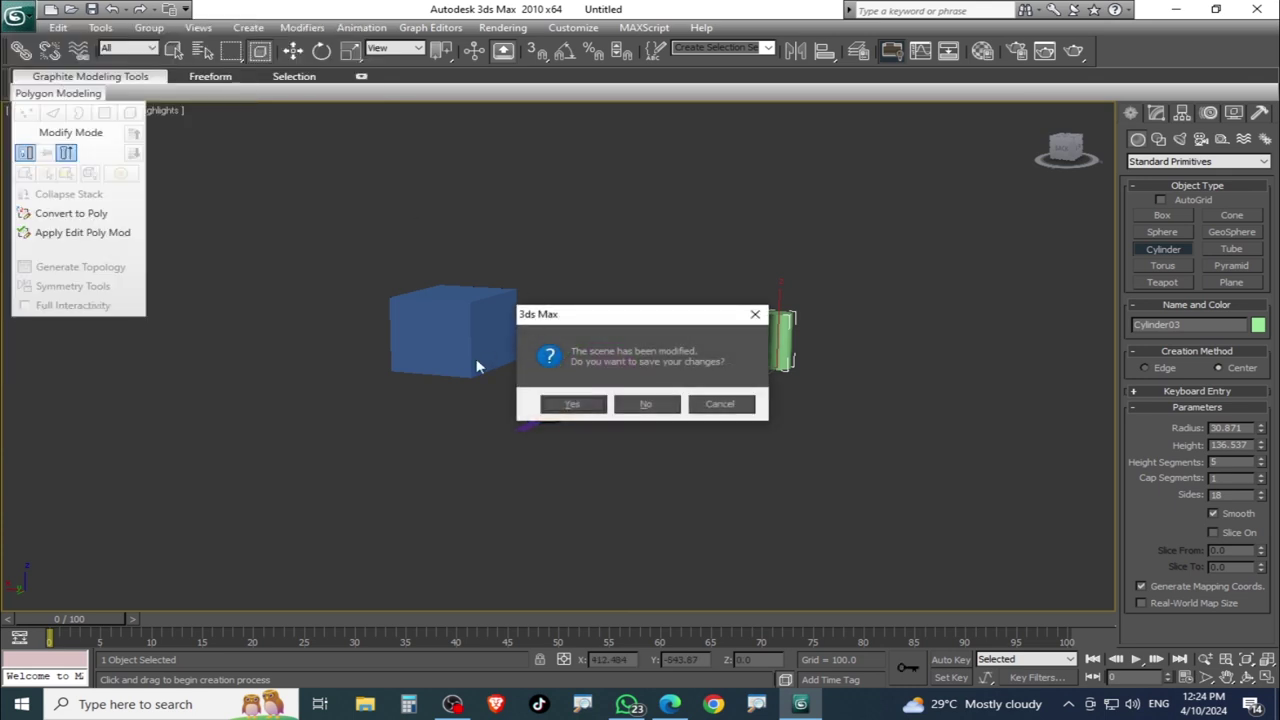
left_click(647, 408)
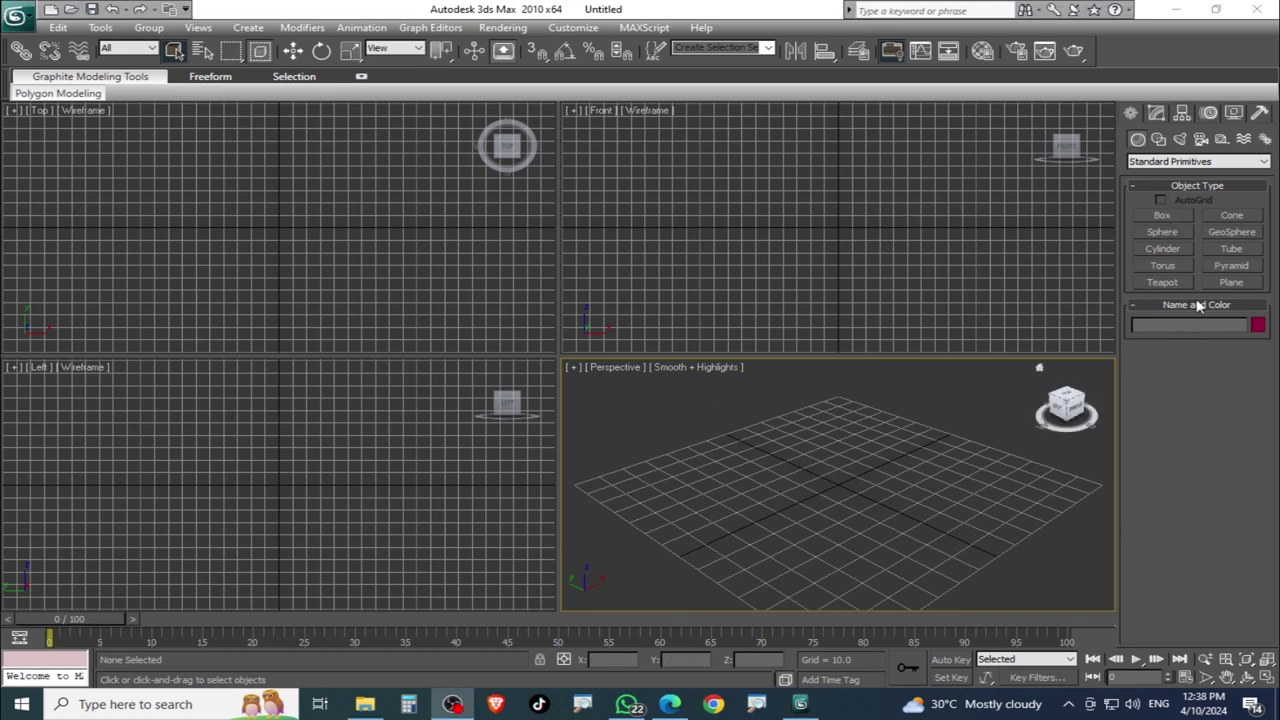
- Create a teapot at the grid centre and select it with Select and Move
left_click(1162, 282)
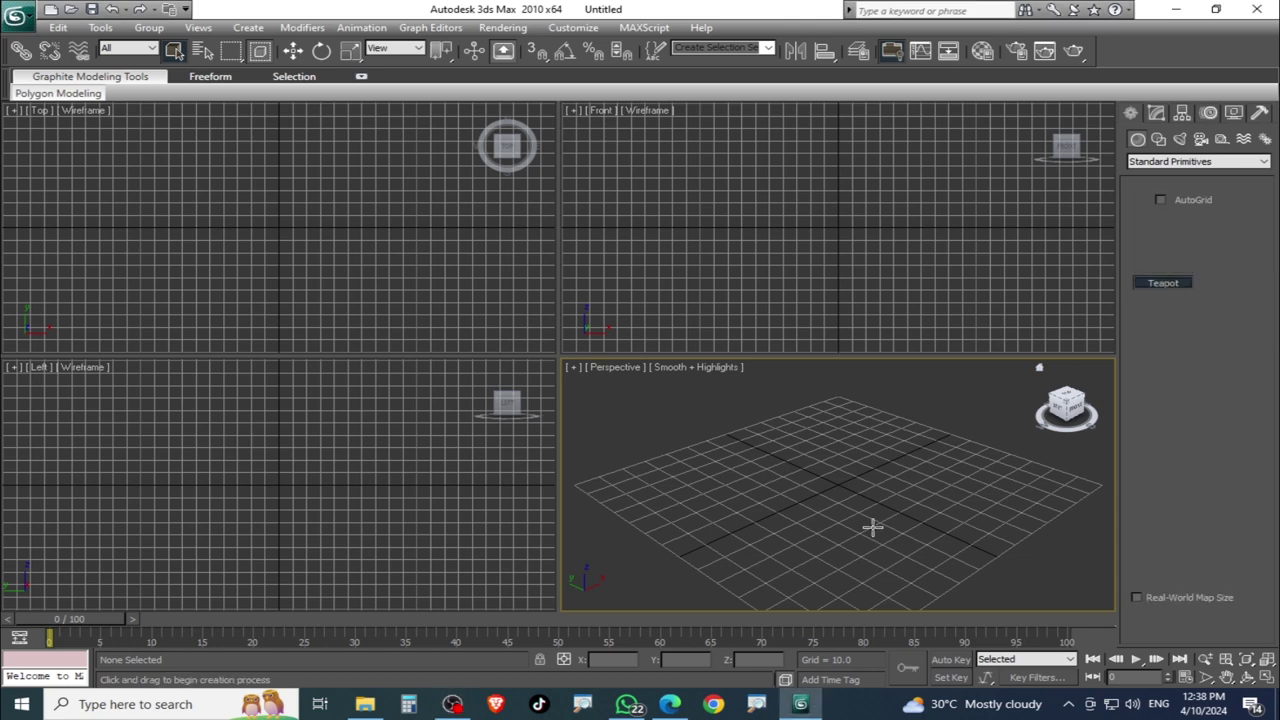
left_click_drag(846, 486, 834, 518)
left_click(293, 51)
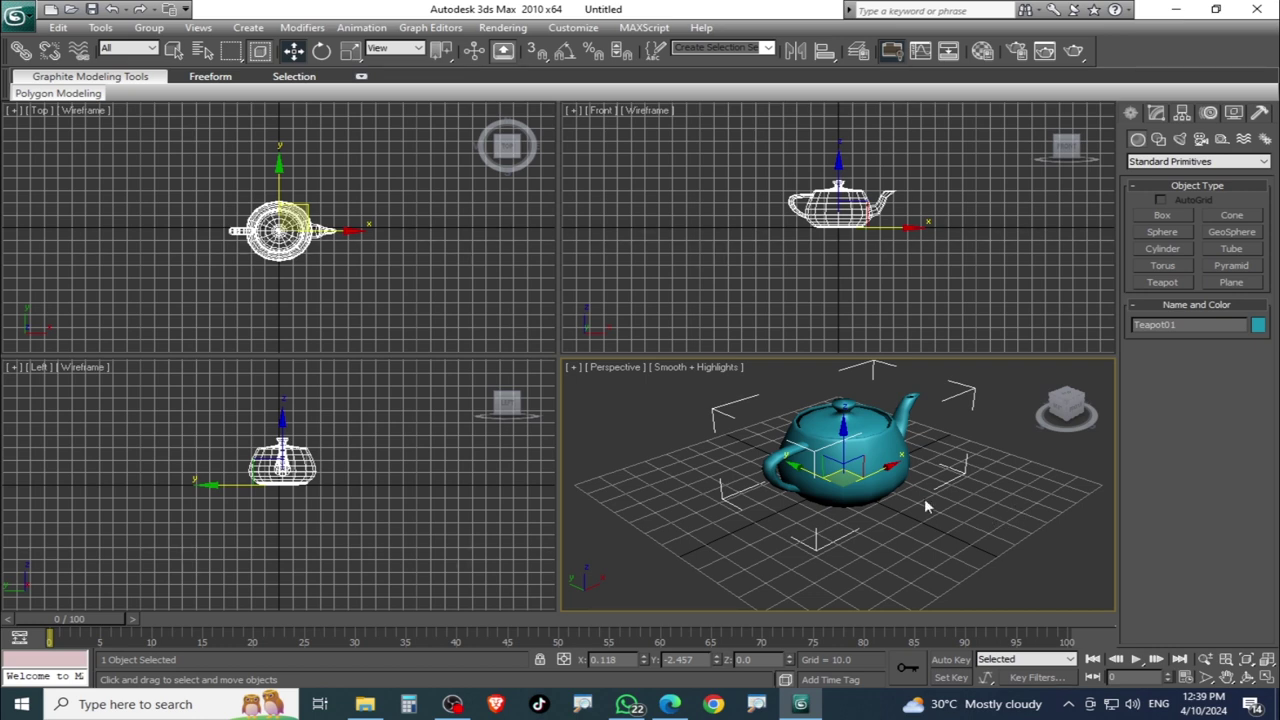
left_click(997, 490)
left_click(855, 481)
- Orbit the Perspective view around to a low side view of the teapot
mouse_move(797, 444)
middle_mouse_down("alt")
mouse_move(1036, 461)
mouse_move(781, 428)
mouse_move(1248, 455)
mouse_move(787, 447)
mouse_move(800, 472)
middle_mouse_up("alt")
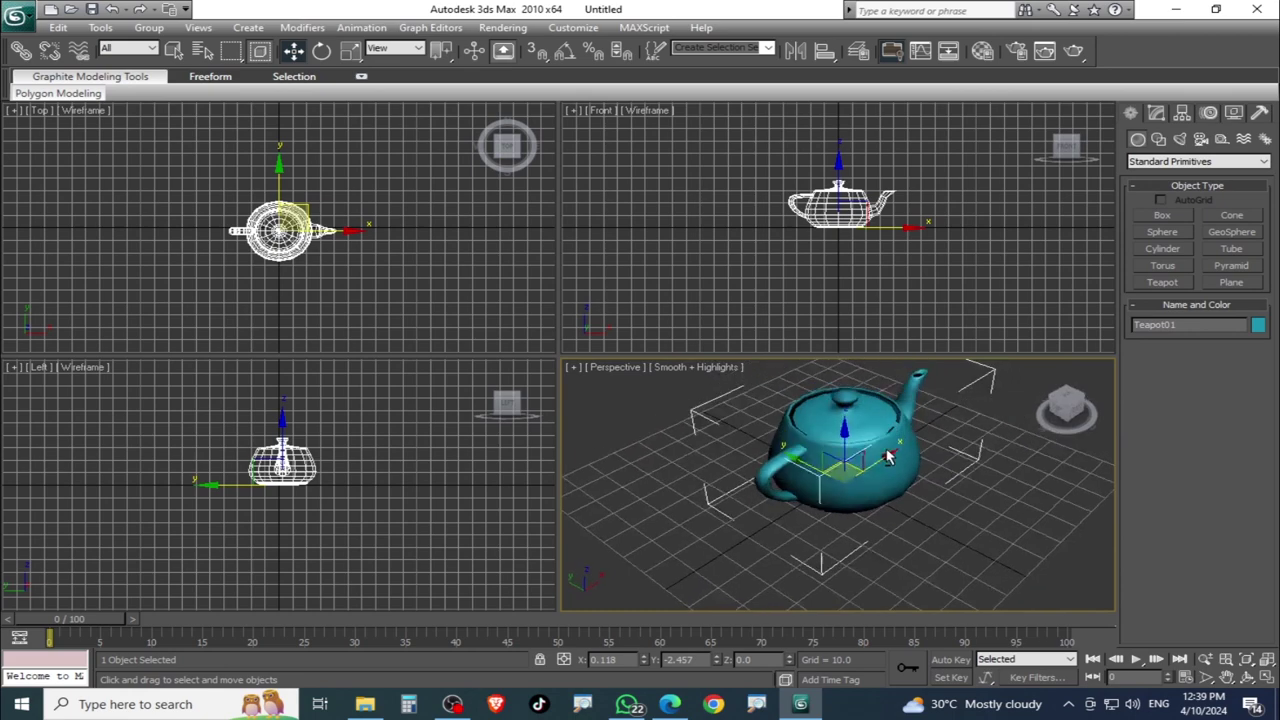
mouse_move(859, 465)
middle_mouse_down("alt")
mouse_move(906, 369)
mouse_move(771, 466)
mouse_move(800, 440)
mouse_move(924, 428)
mouse_move(860, 440)
mouse_move(750, 417)
middle_mouse_up("alt")
left_click(708, 232)
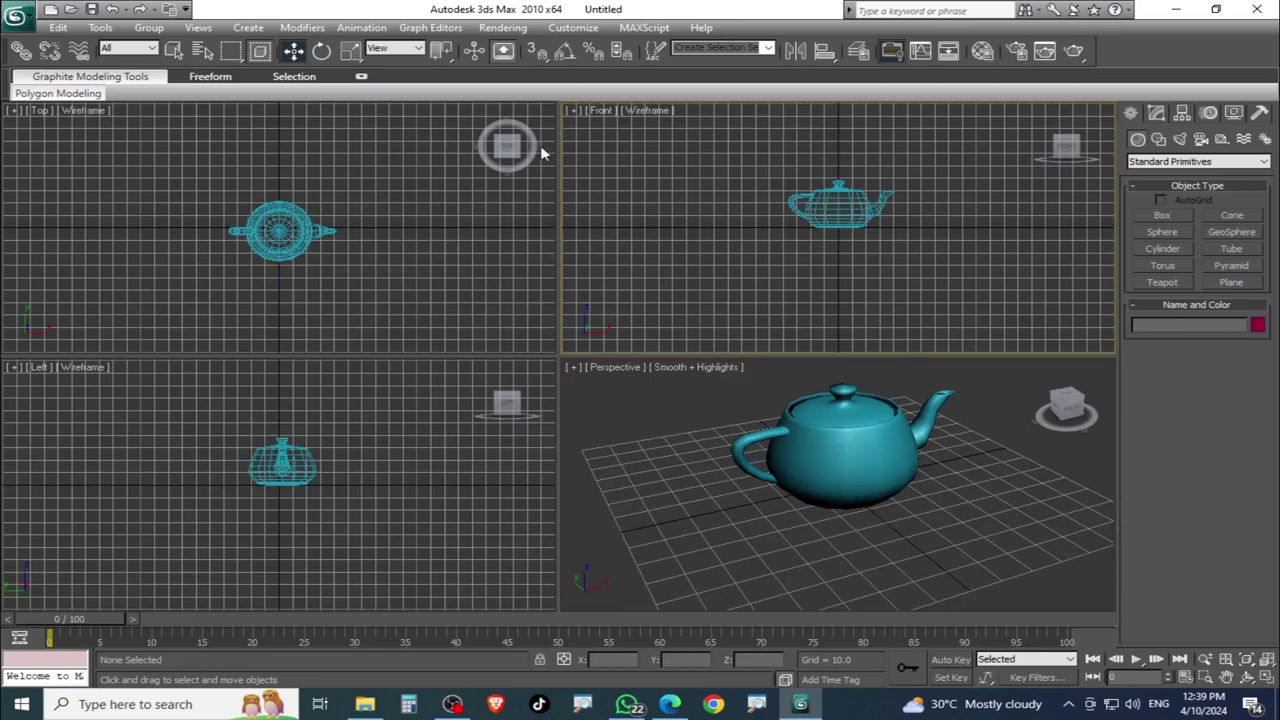
- Zoom and pan the Front view, then pan the Perspective view to move the teapot down-left
left_click(858, 224)
scroll(859, 230, "up", 2)
middle_click_drag(859, 230, 898, 308)
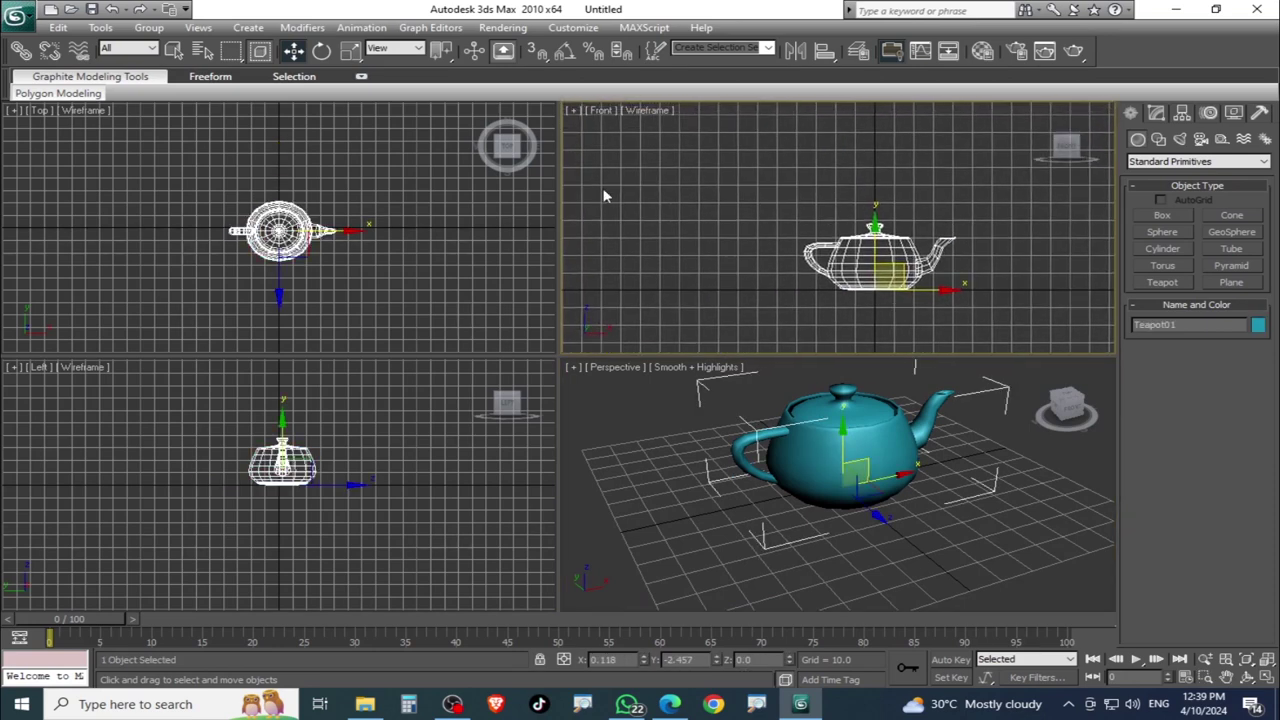
left_click(453, 270)
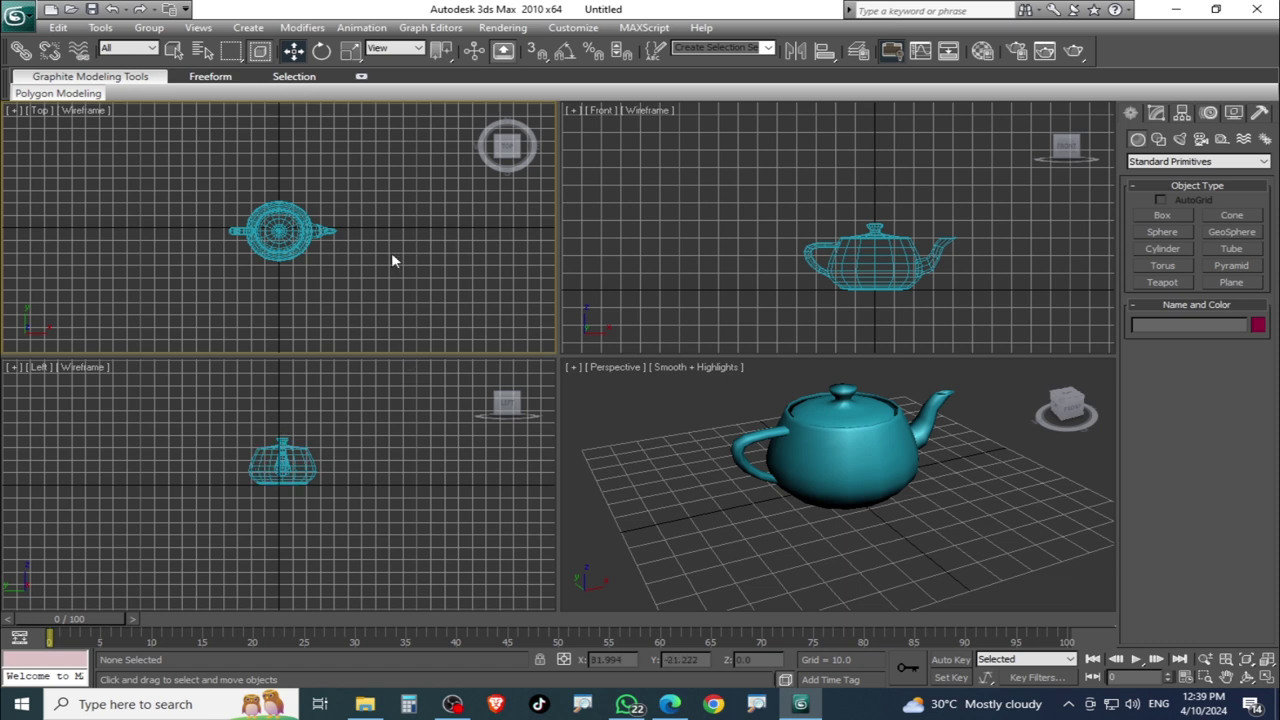
left_click(397, 517)
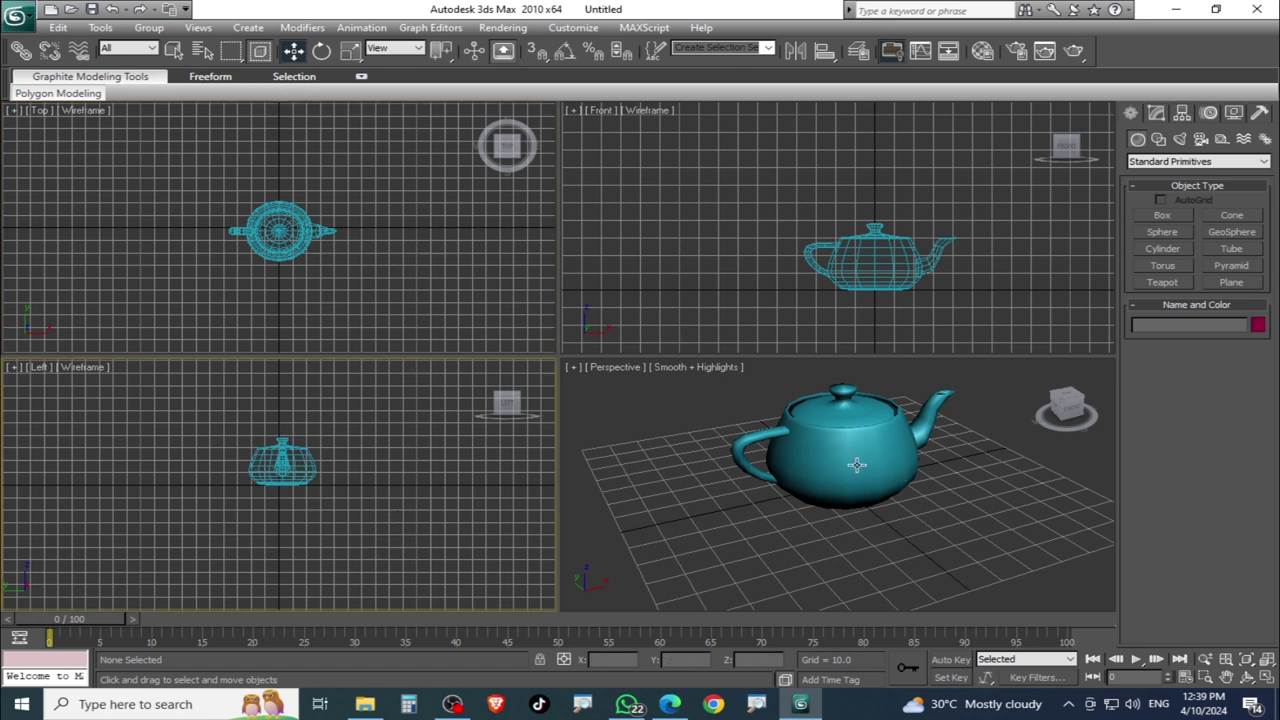
middle_click_drag(865, 465, 800, 495)
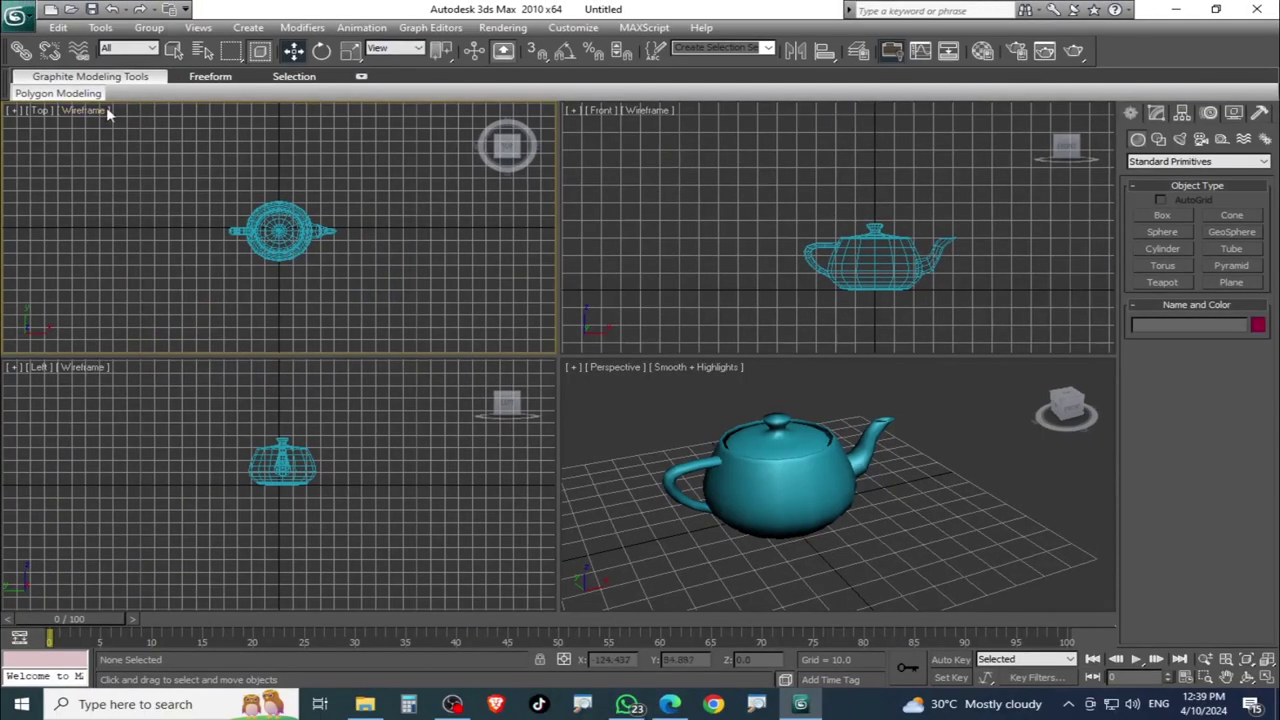
- Pan the teapot left in the Front view and up-right in the Perspective view
left_click(655, 212)
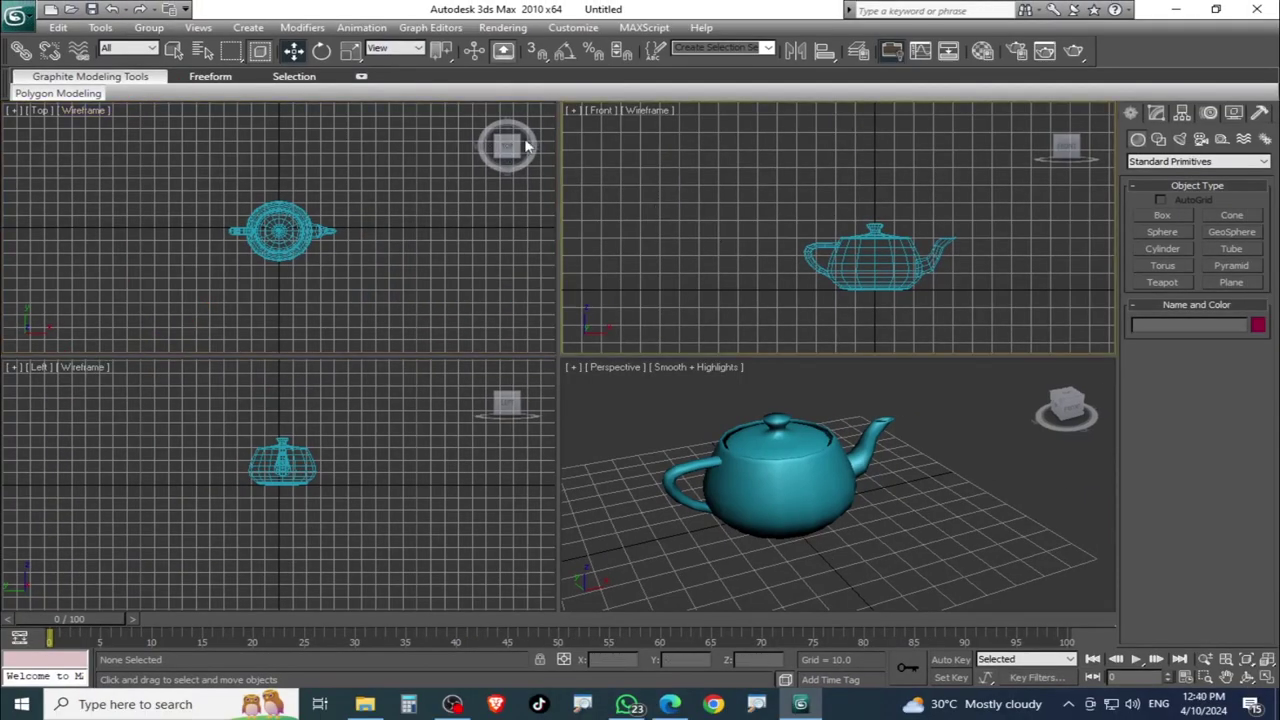
middle_click_drag(951, 277, 736, 155)
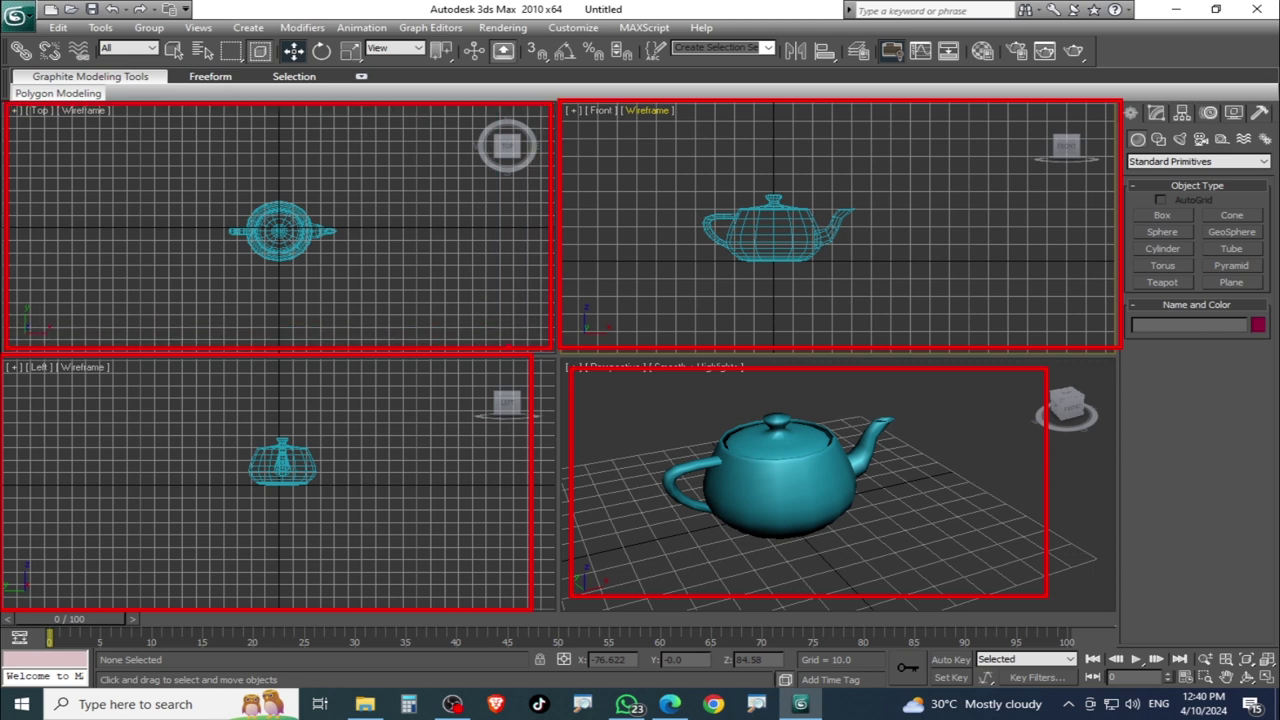
middle_click_drag(908, 466, 961, 447)
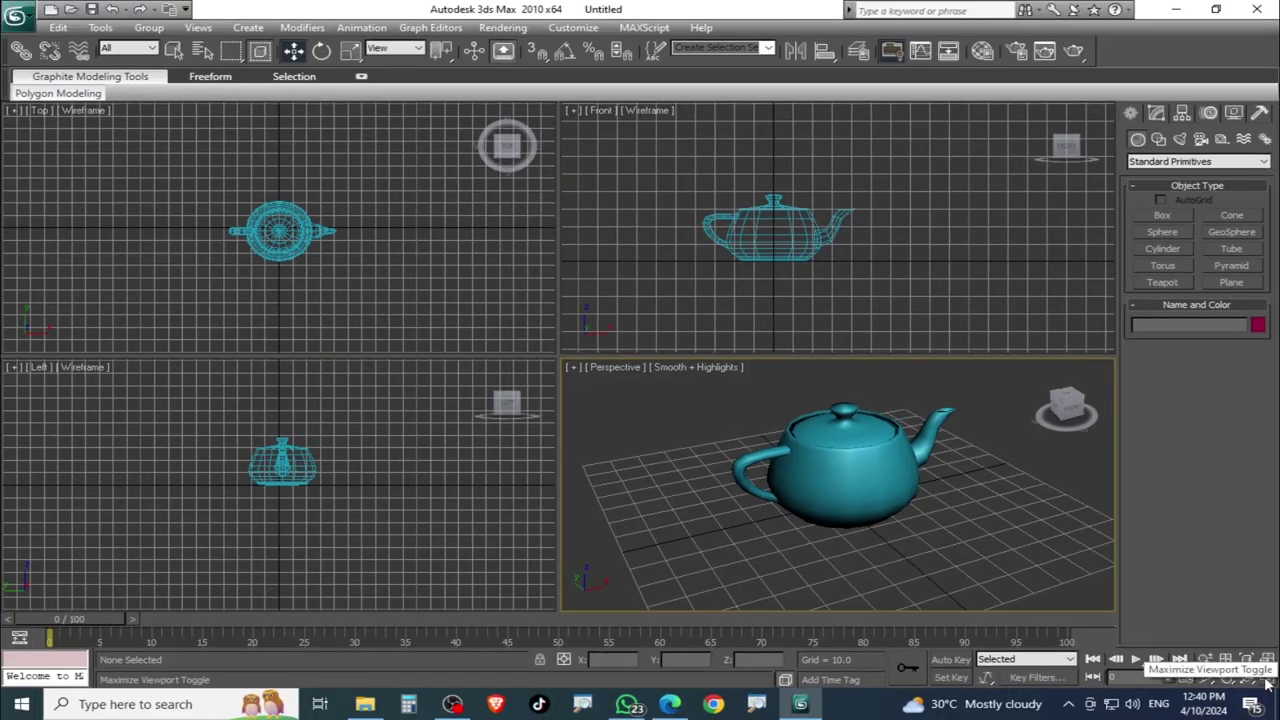
- Maximise the Perspective view and restore it, then zoom in with the mouse wheel
left_click(1265, 683)
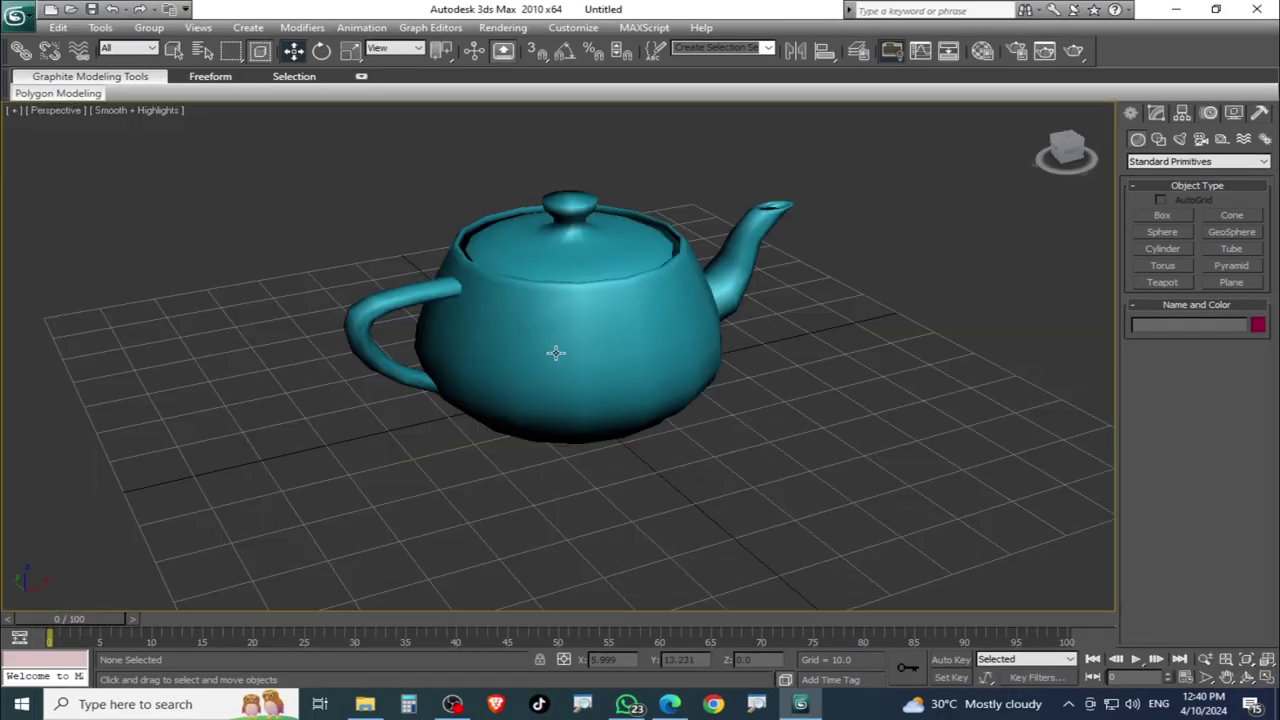
left_click(1266, 682)
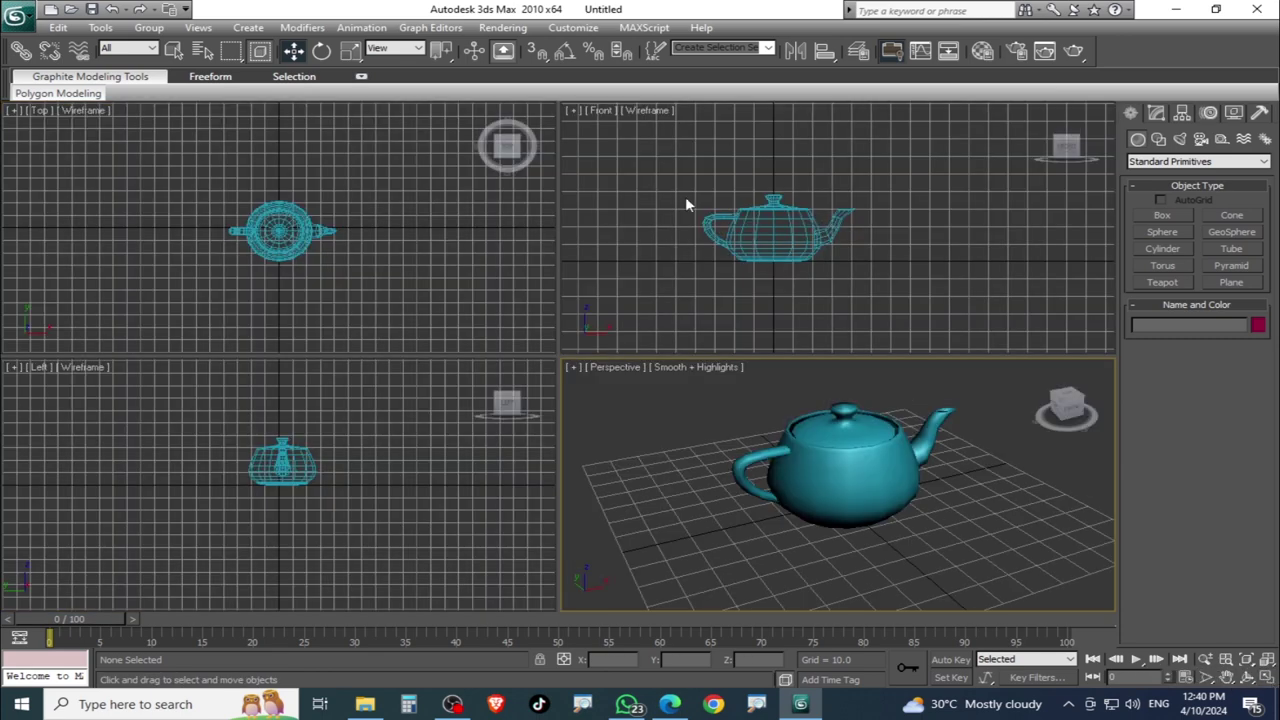
scroll(765, 220, "up", 2)
scroll(770, 205, "up", 1)
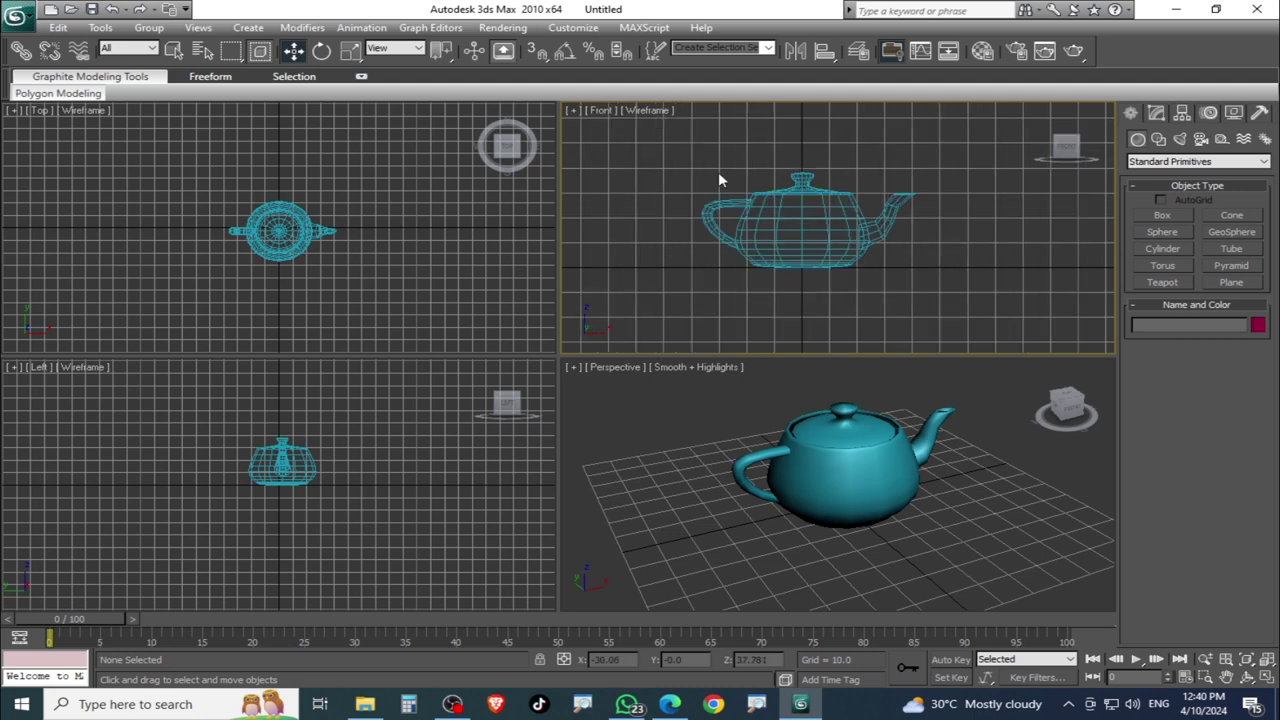
- Toggle the Front and Top views maximised and back with Alt+W, then select the teapot
key("alt+w")
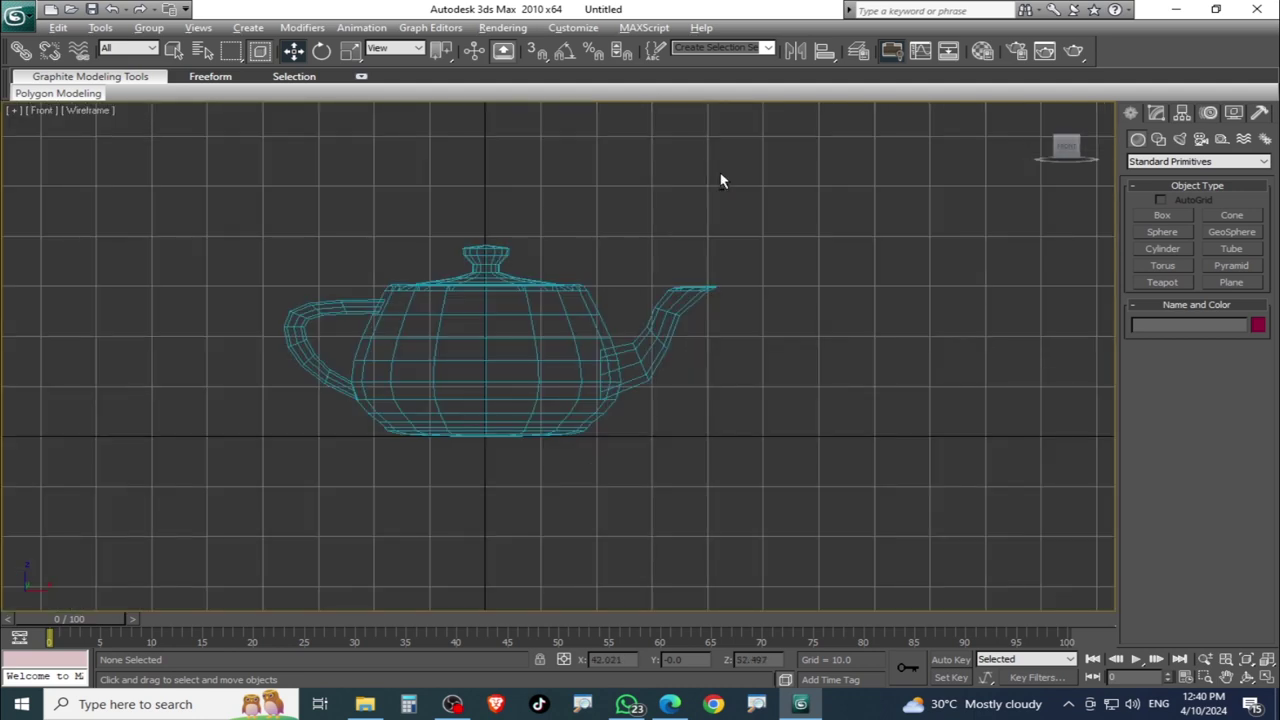
key("alt+w")
key("alt+w")
key("alt+w")
key("alt+w")
key("alt+w")
left_click(434, 273)
key("alt+w")
key("alt+w")
left_click(352, 478)
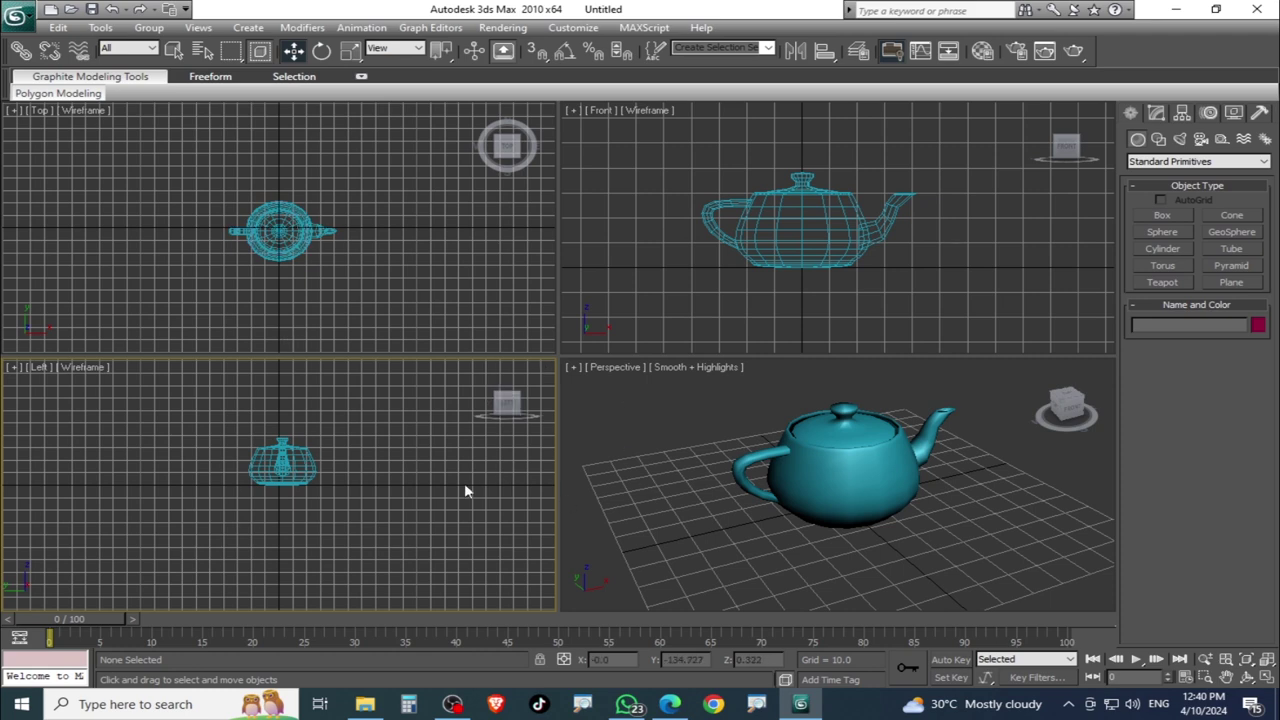
left_click(826, 226)
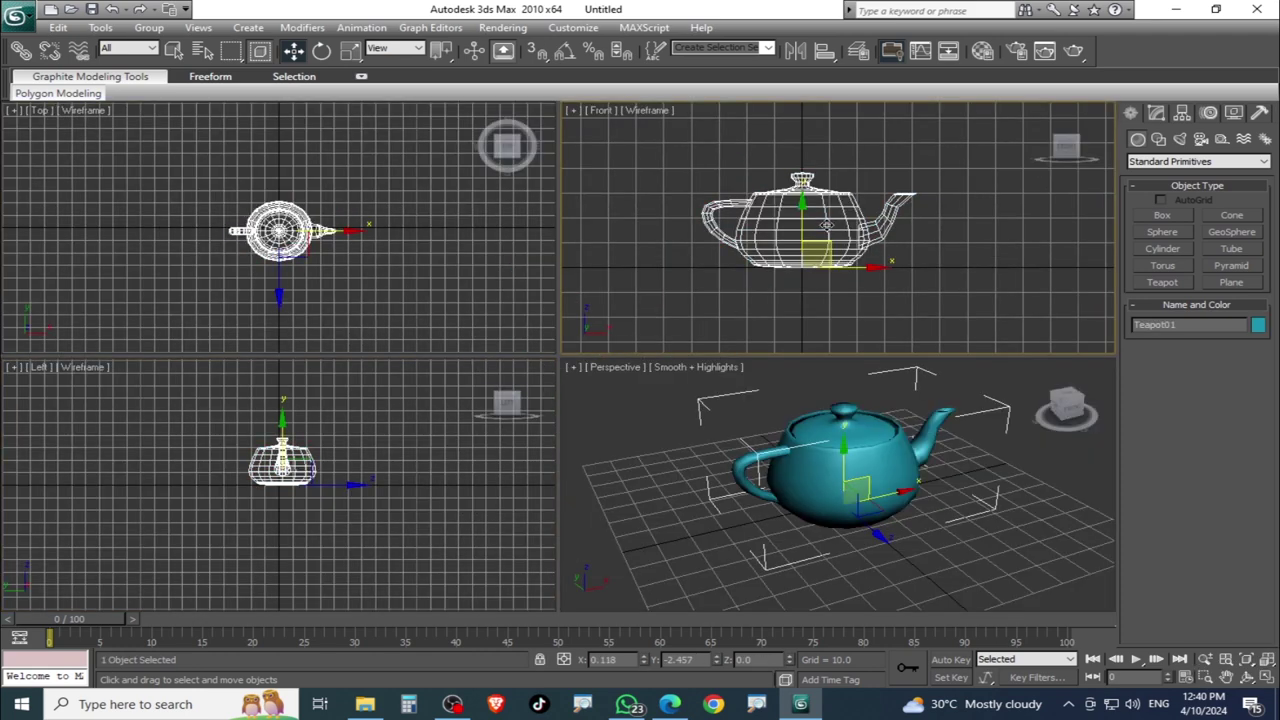
- Maximise the Front view and switch its shading to Smooth + Highlights
key("alt+w")
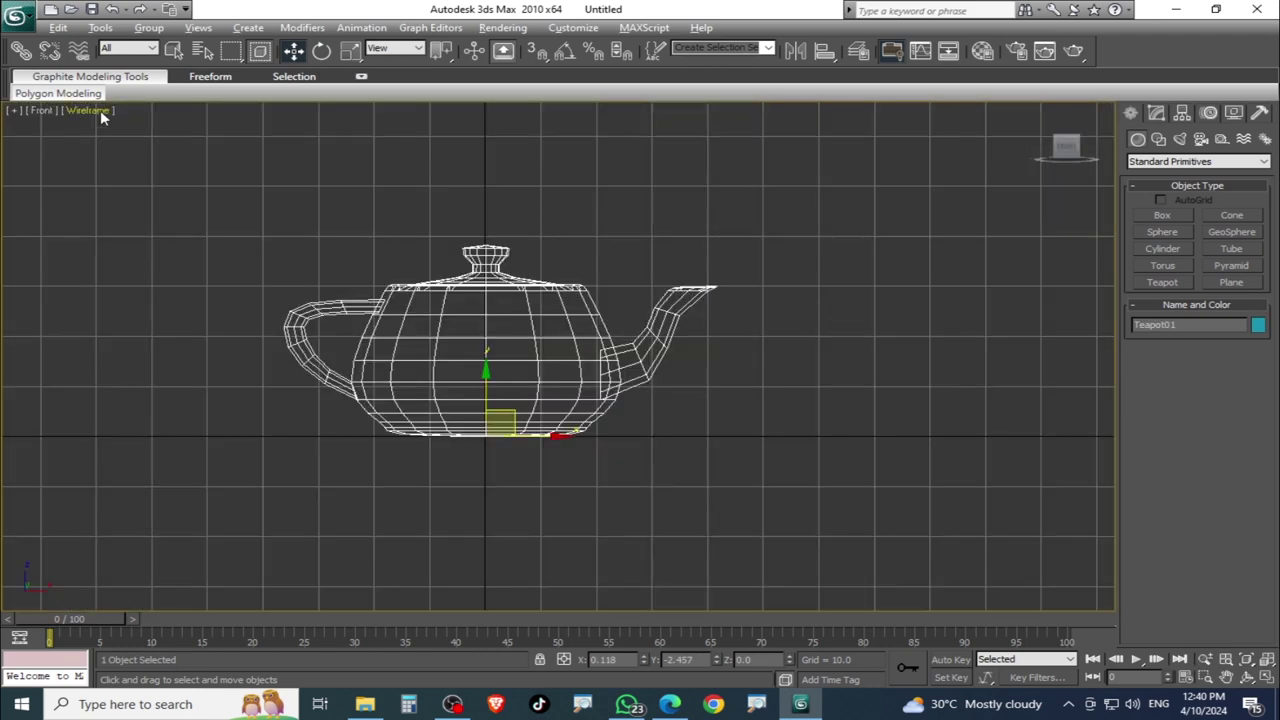
left_click(101, 113)
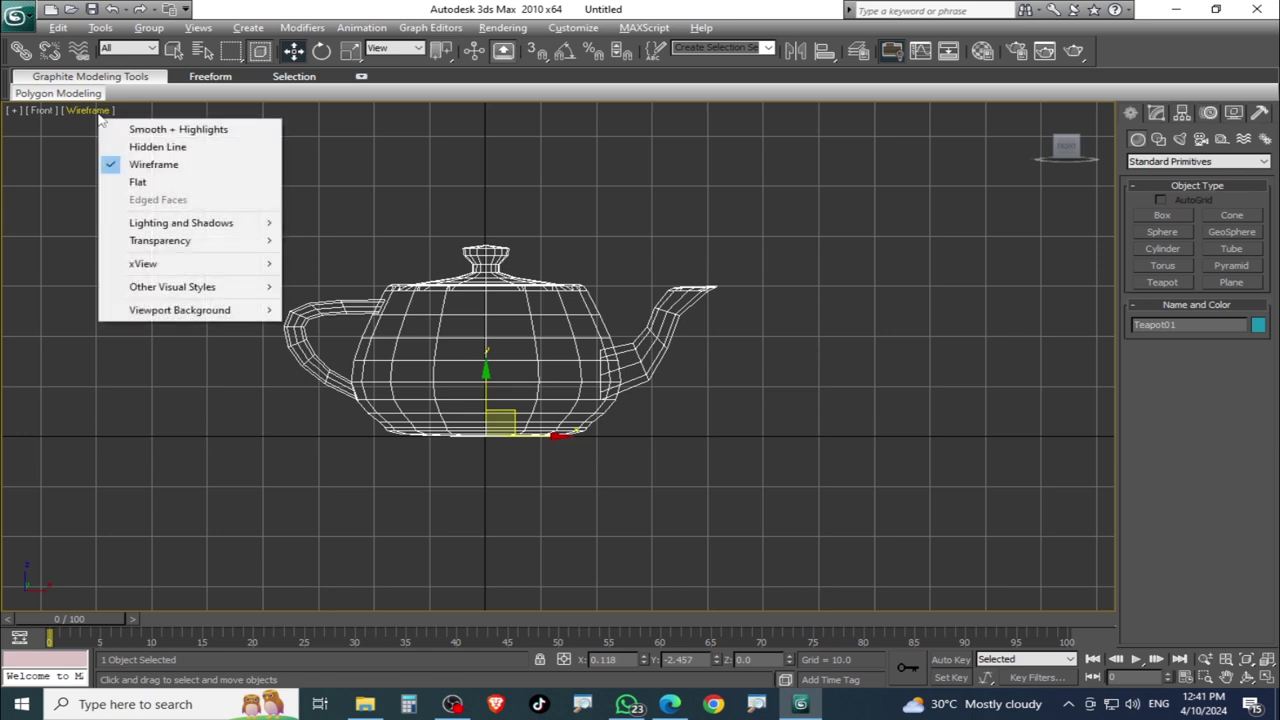
left_click(240, 135)
- Restore four views, reselect the teapot, and maximise the Front view again
left_click(929, 374)
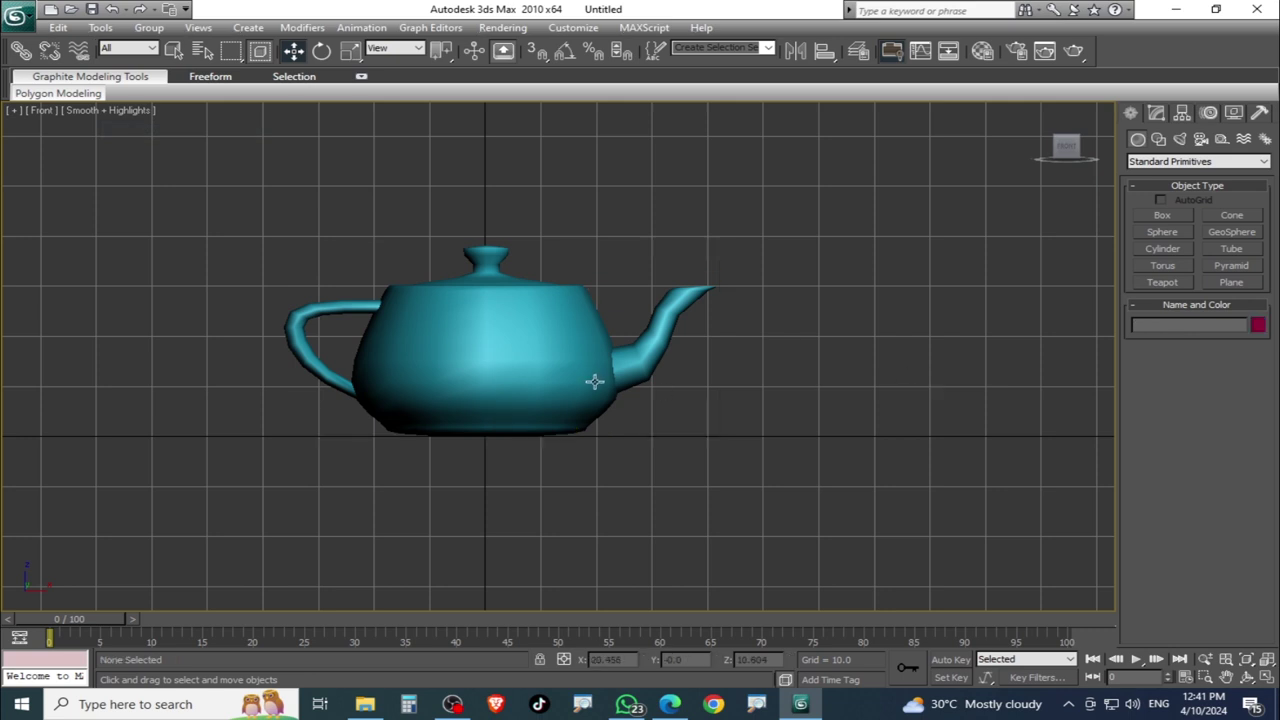
key("alt+w")
left_click(877, 471)
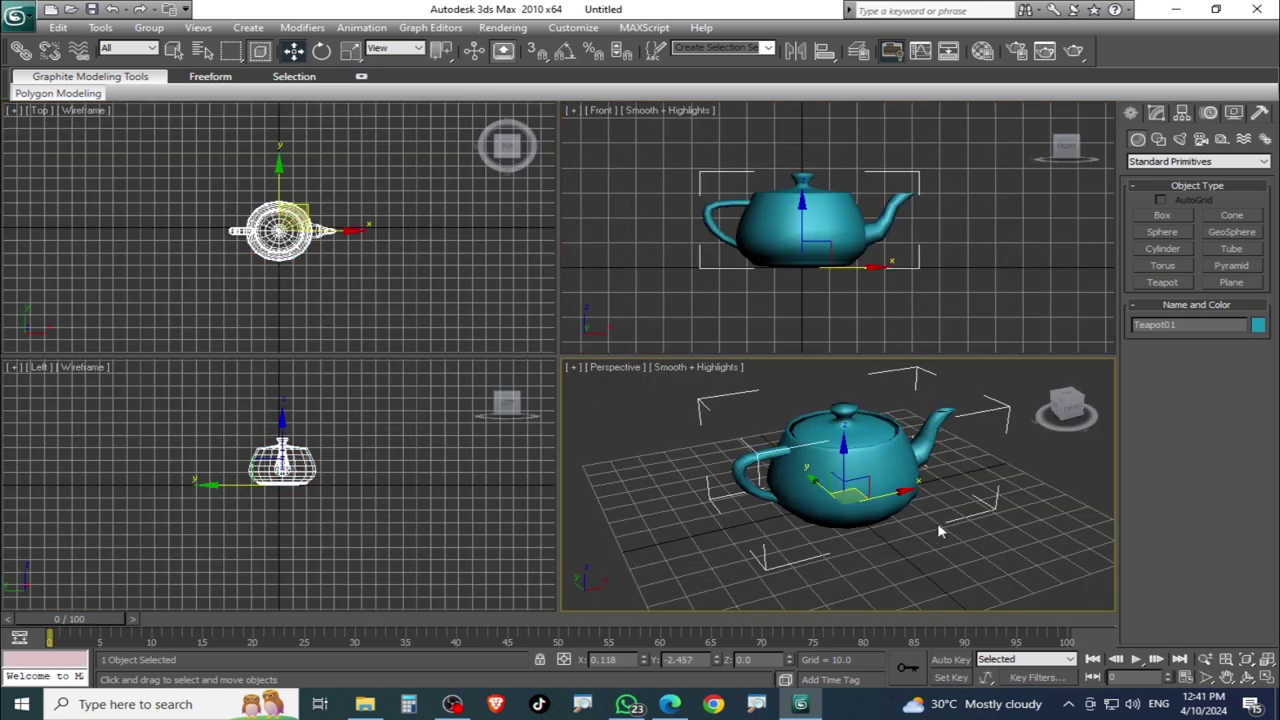
left_click(827, 214)
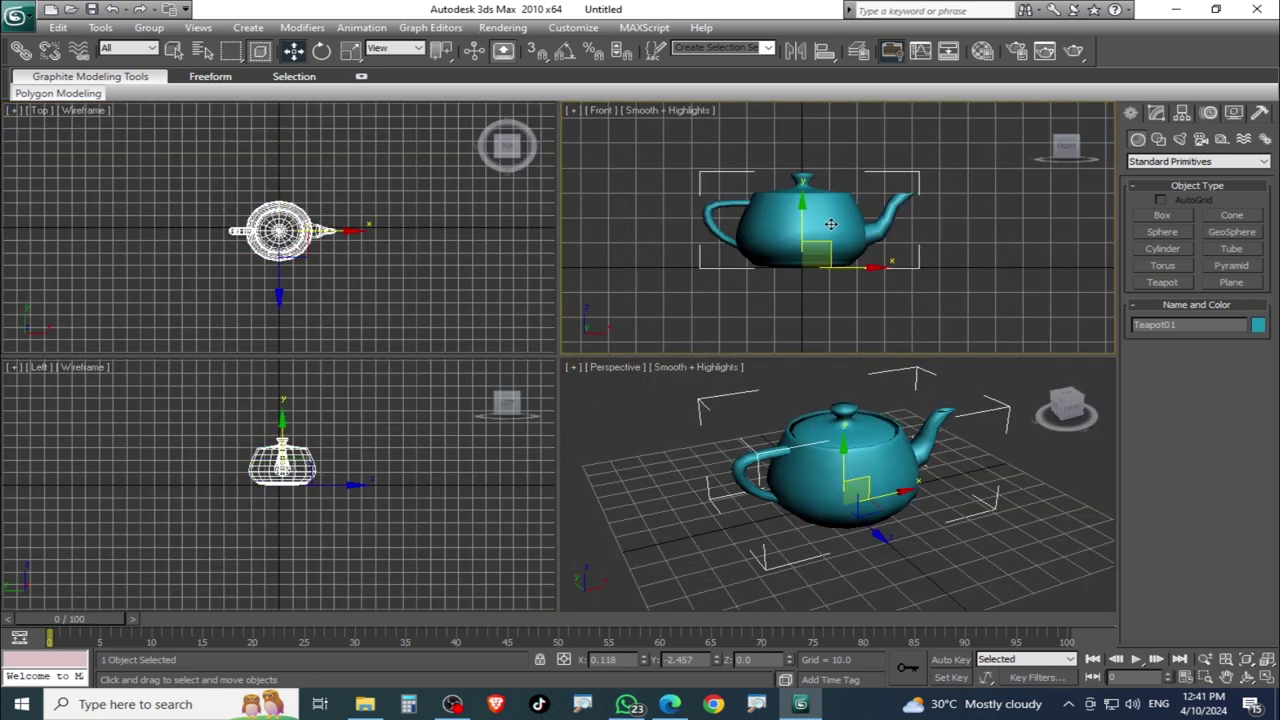
key("alt+w")
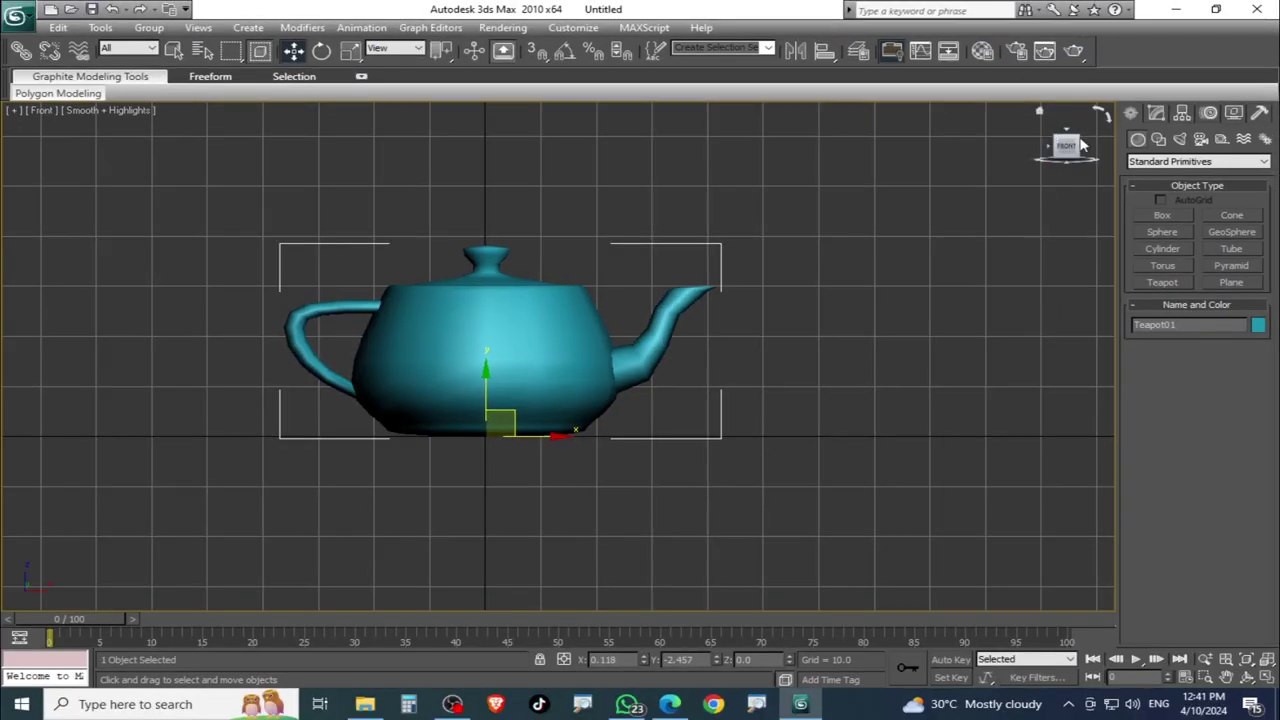
- Circle the teapot via the ViewCube through Right, Back and Left, then look down and tilt
mouse_move(1066, 146)
left_click(1088, 148)
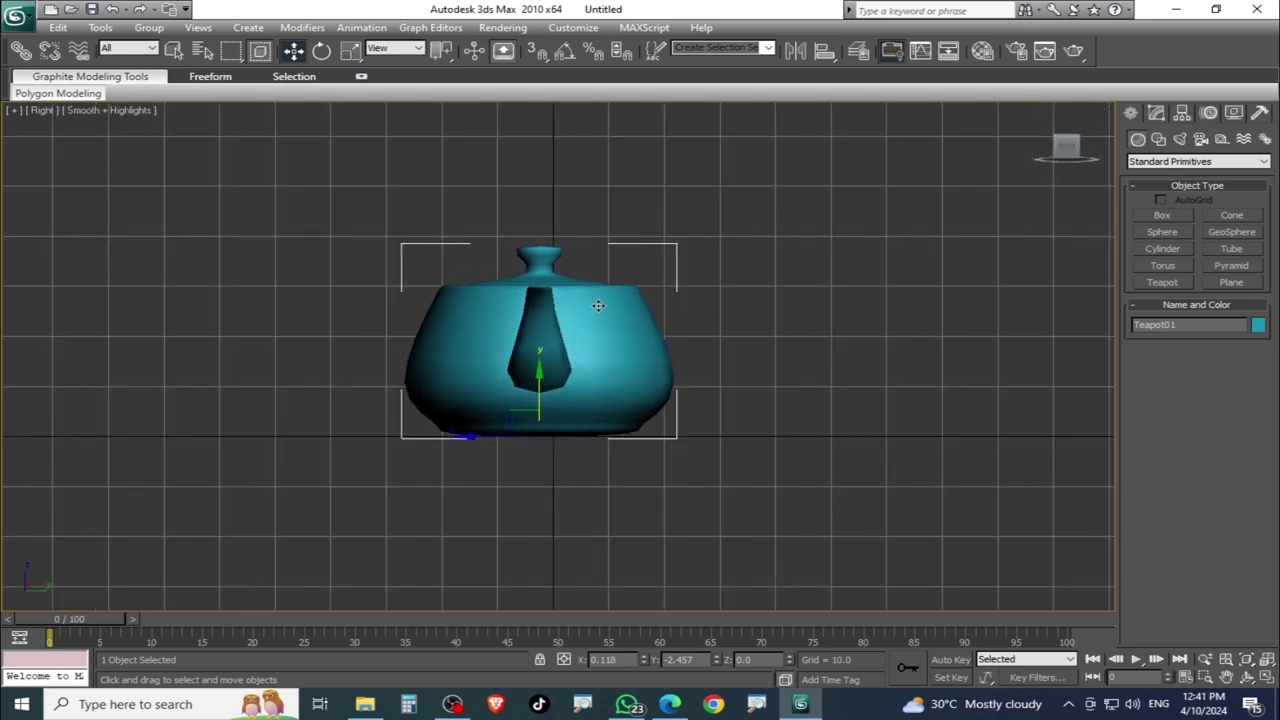
left_click(1088, 148)
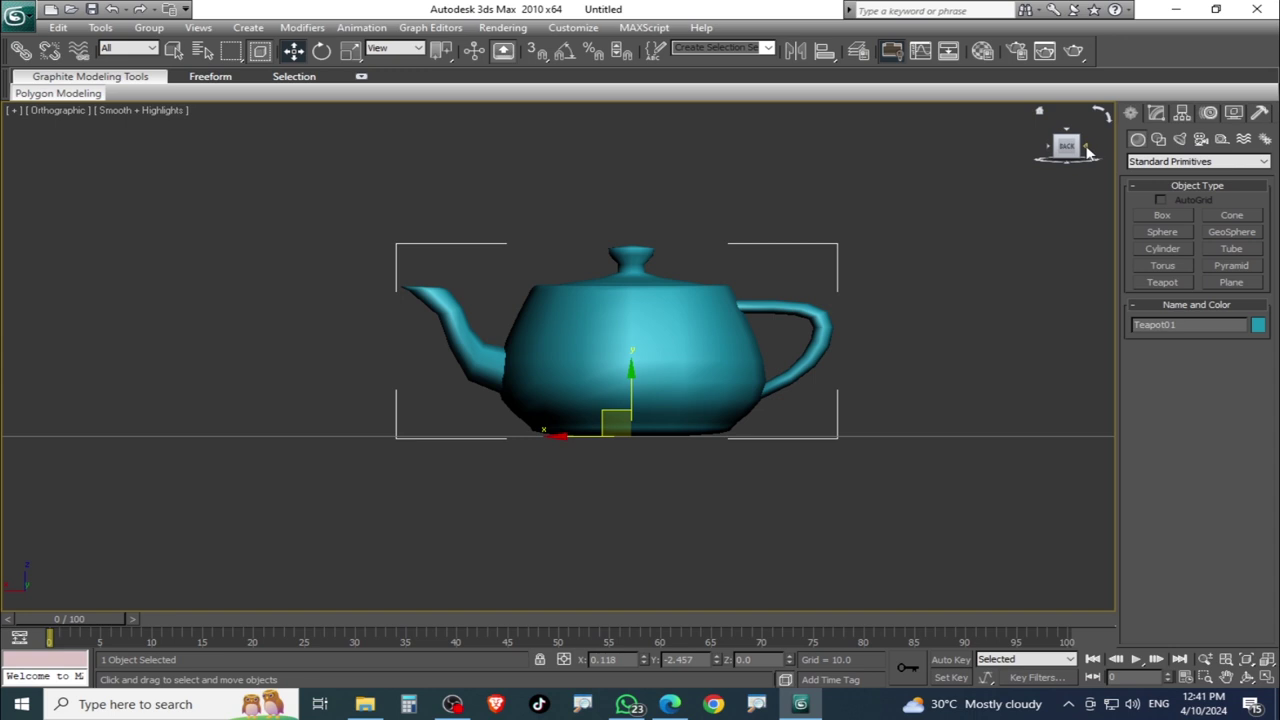
left_click(1088, 148)
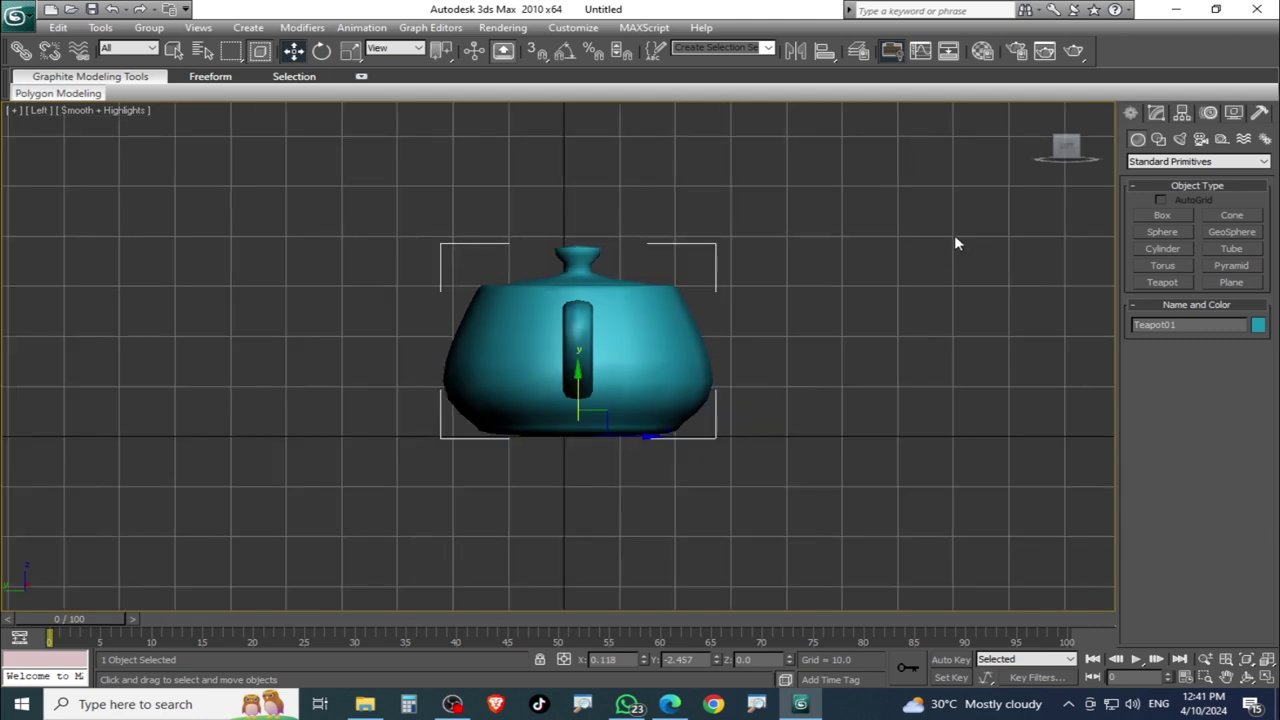
left_click(1068, 136)
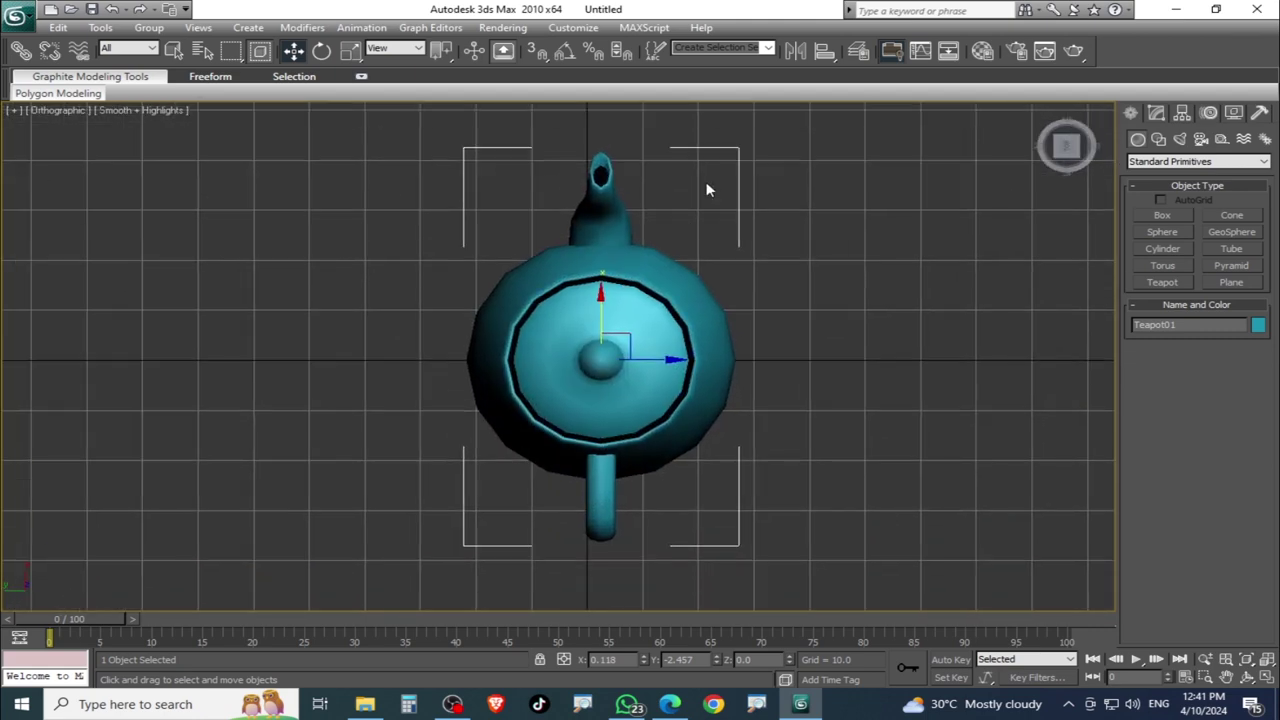
left_click_drag(1071, 138, 1068, 135)
left_click(1068, 136)
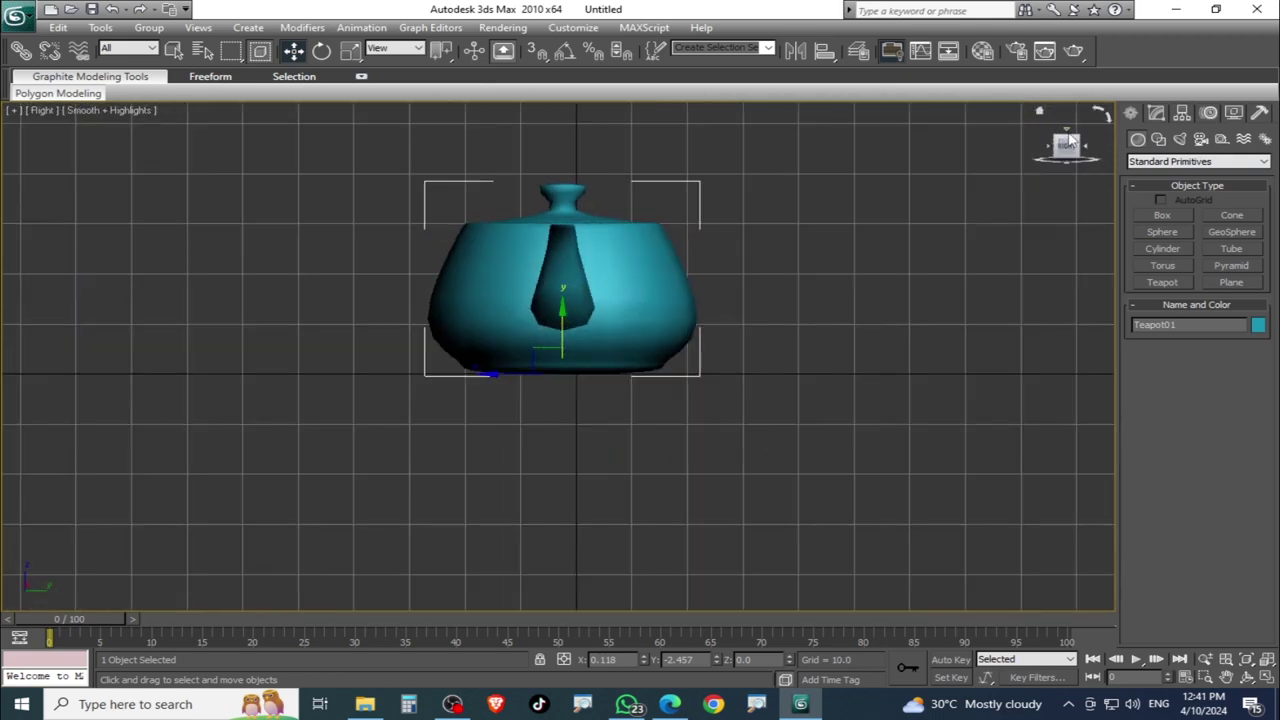
- Snap the ViewCube view to Top, Right and Front, then restore the four viewports
left_click(1064, 161)
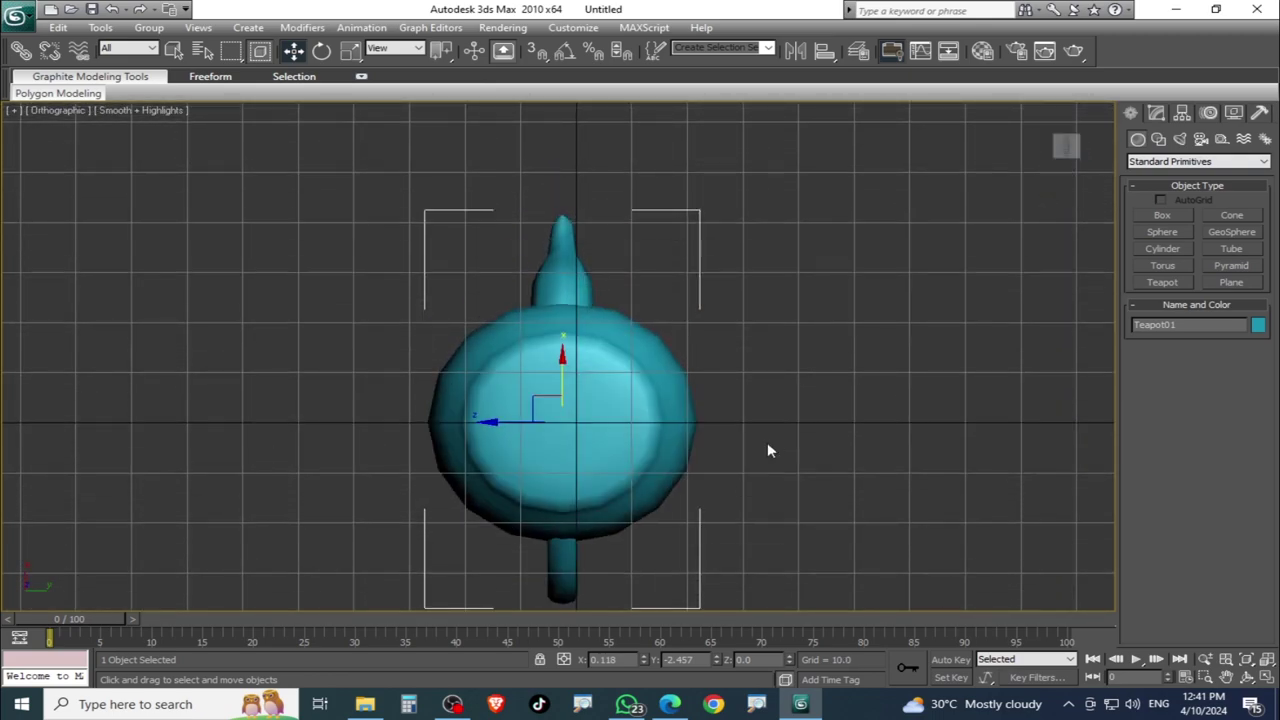
left_click(1073, 138)
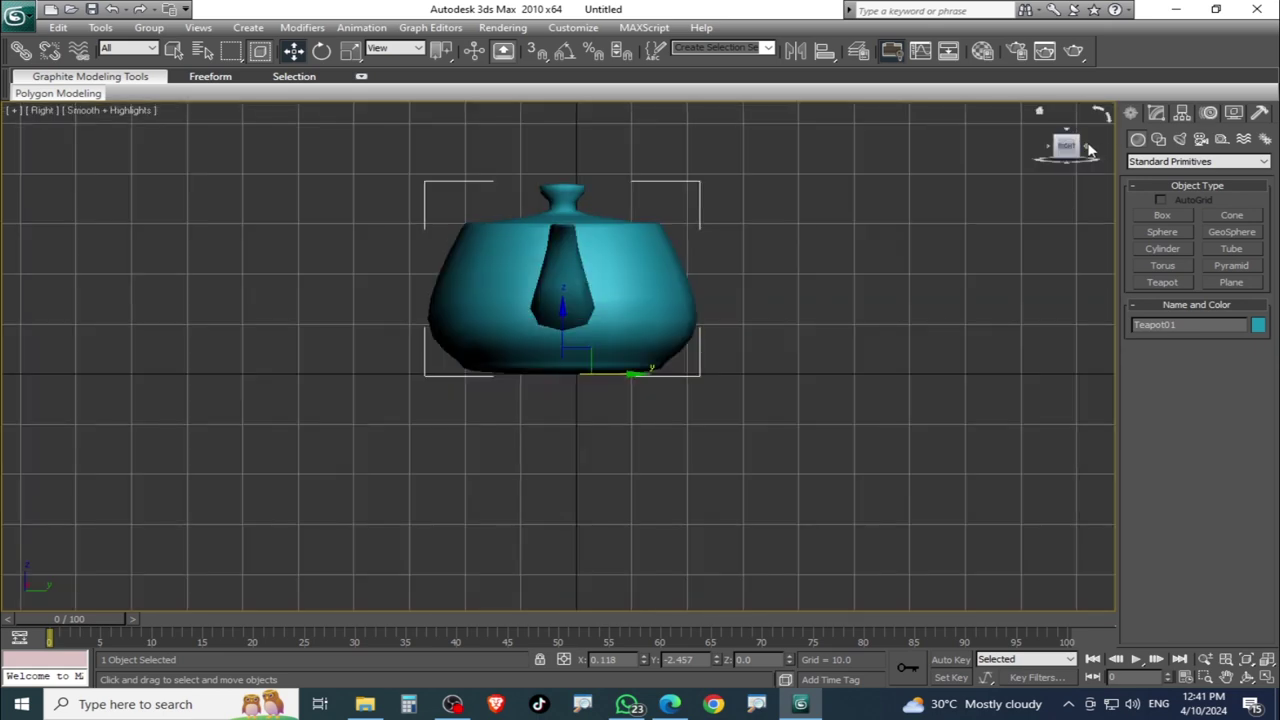
left_click(1052, 150)
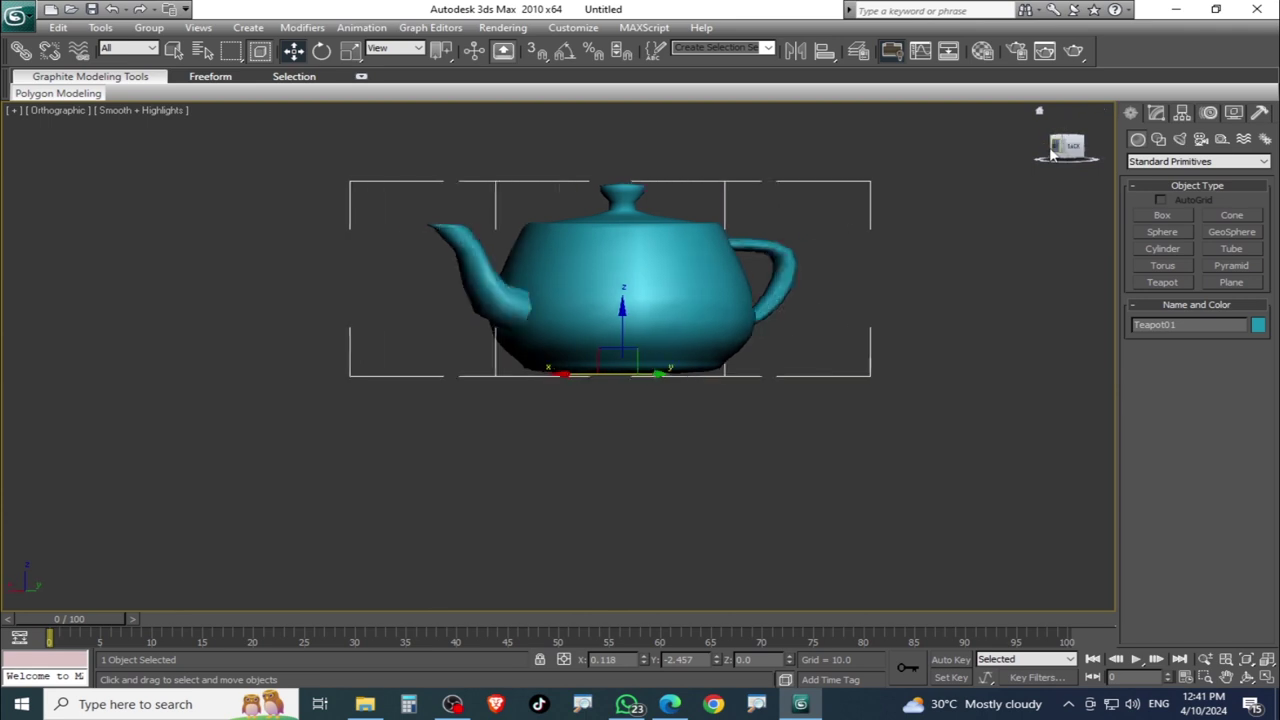
left_click(1049, 150)
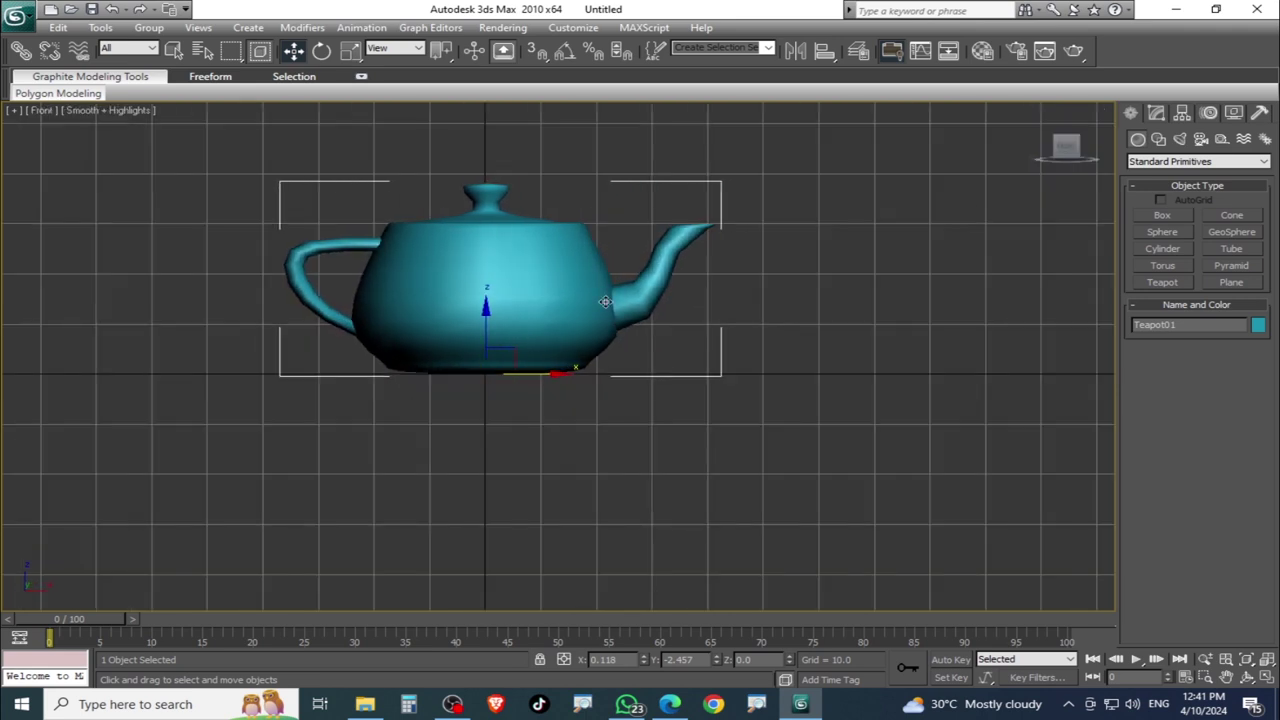
key("alt+w")
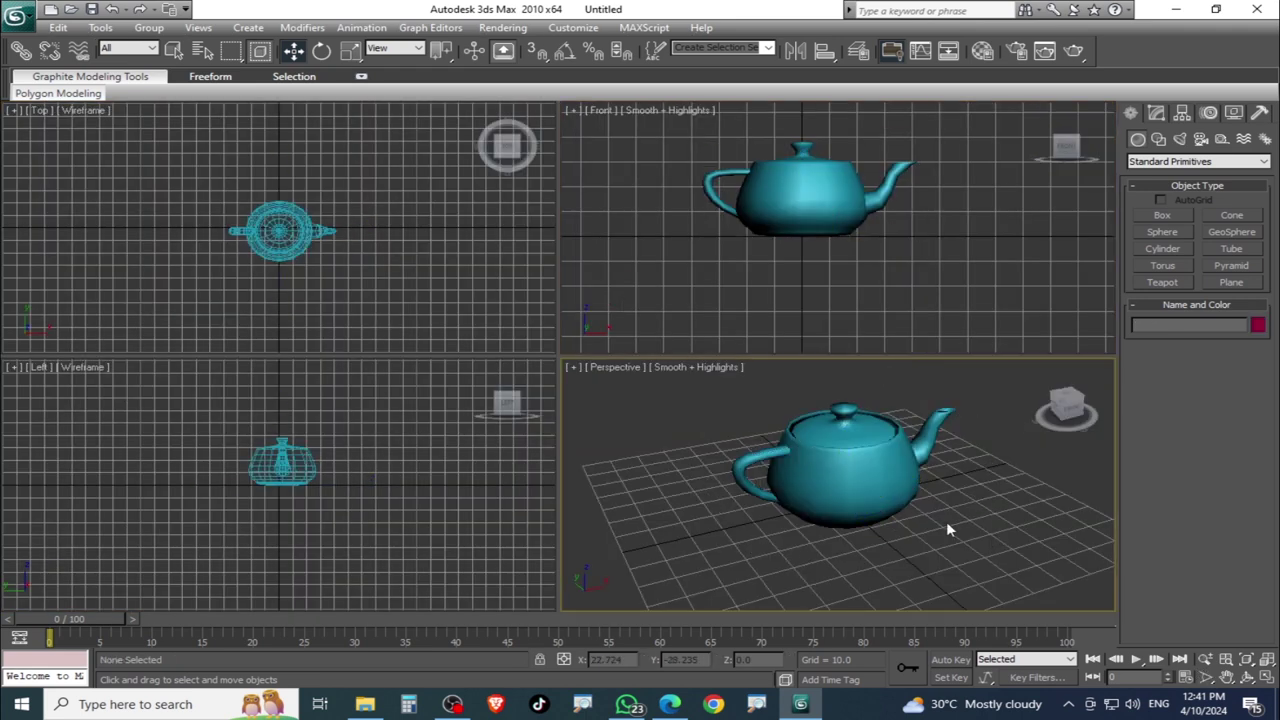
- Pan the Front view slightly and switch it to wireframe with F4 and F3
middle_click_drag(816, 200, 848, 234)
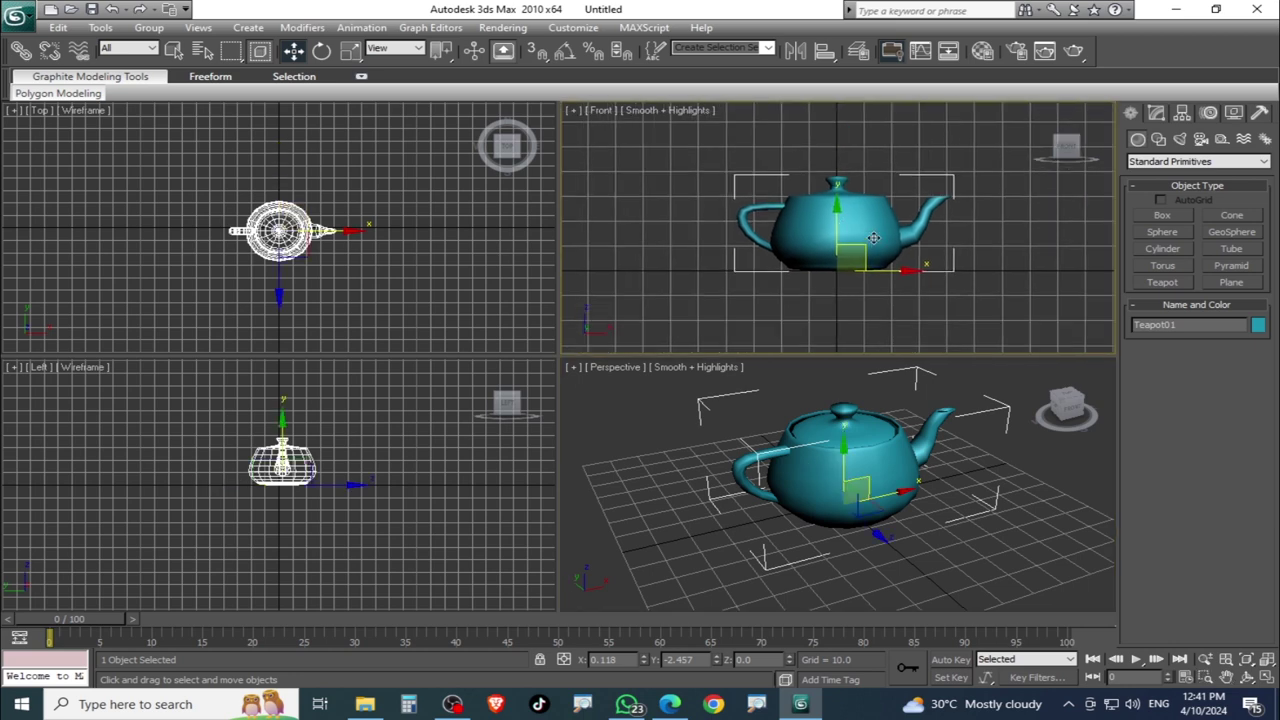
key("F4")
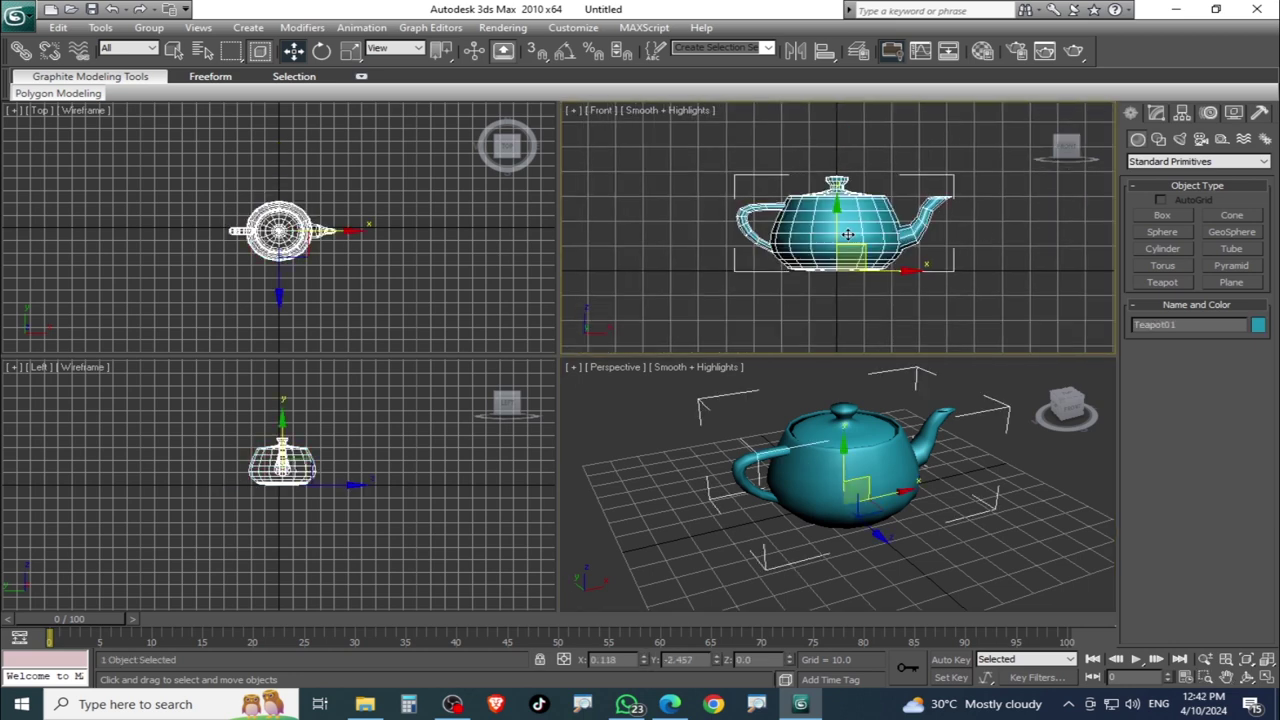
key("F3")
left_click(946, 257)
left_click(890, 515)
- Toggle the Perspective view to wireframe, zoom with the wheel, and return it to smooth shading
left_click(890, 515)
key("F4")
key("F3")
left_click(923, 512)
scroll(900, 500, "up", 5)
left_click(880, 486)
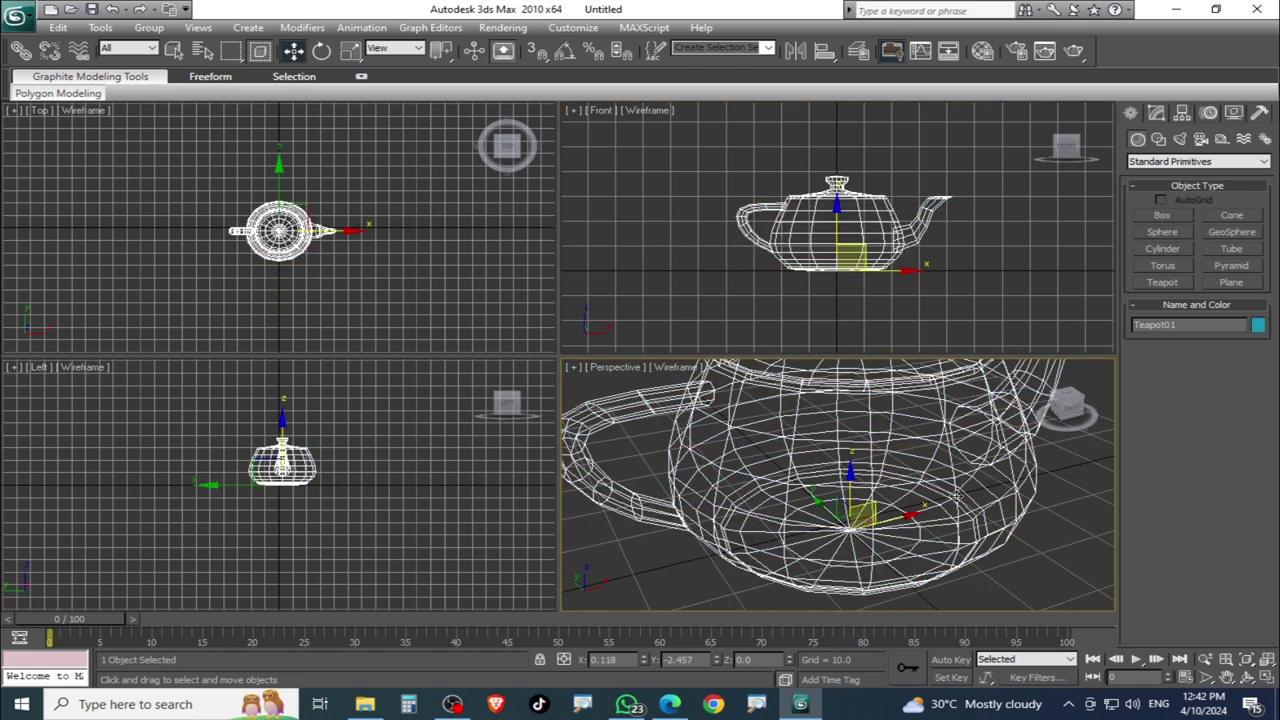
scroll(960, 488, "down", 1)
scroll(868, 520, "down", 3)
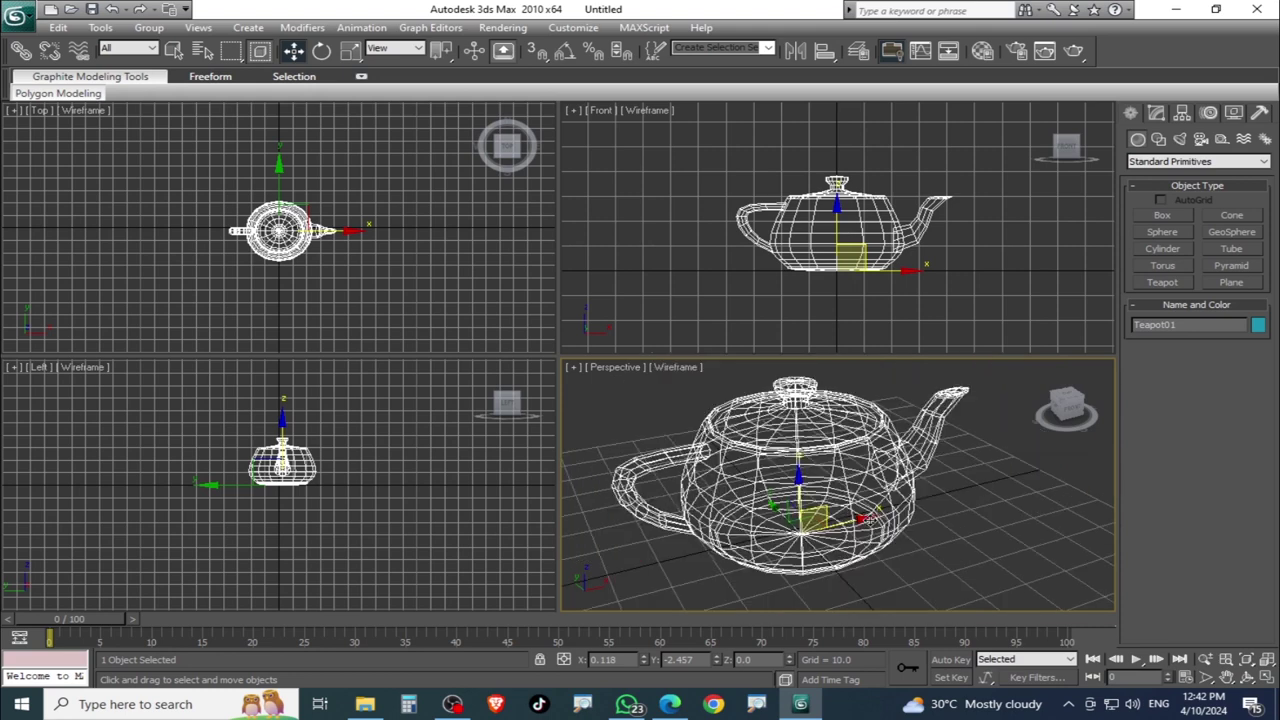
key("F3")
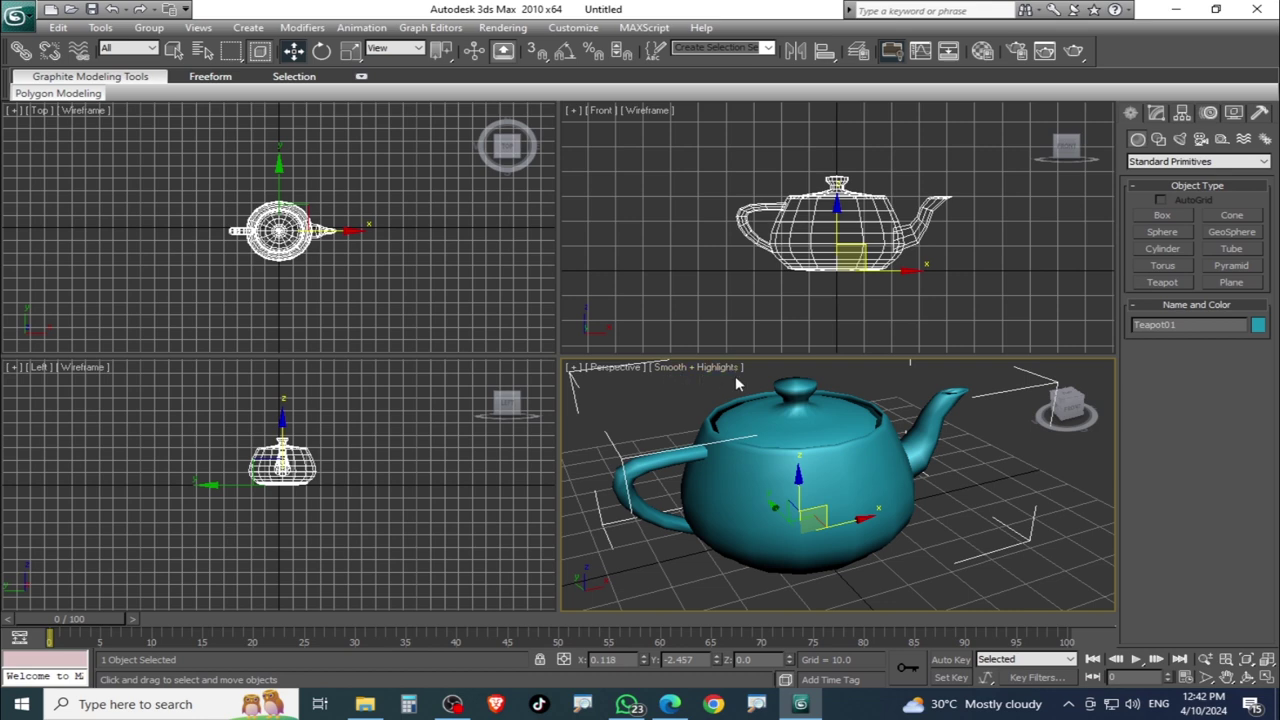
- Orbit the Perspective view around the teapot, then pan left and back to centre it
mouse_move(860, 487)
middle_mouse_down("alt")
mouse_move(840, 460)
mouse_move(884, 488)
mouse_move(844, 486)
mouse_move(859, 494)
middle_mouse_up("alt")
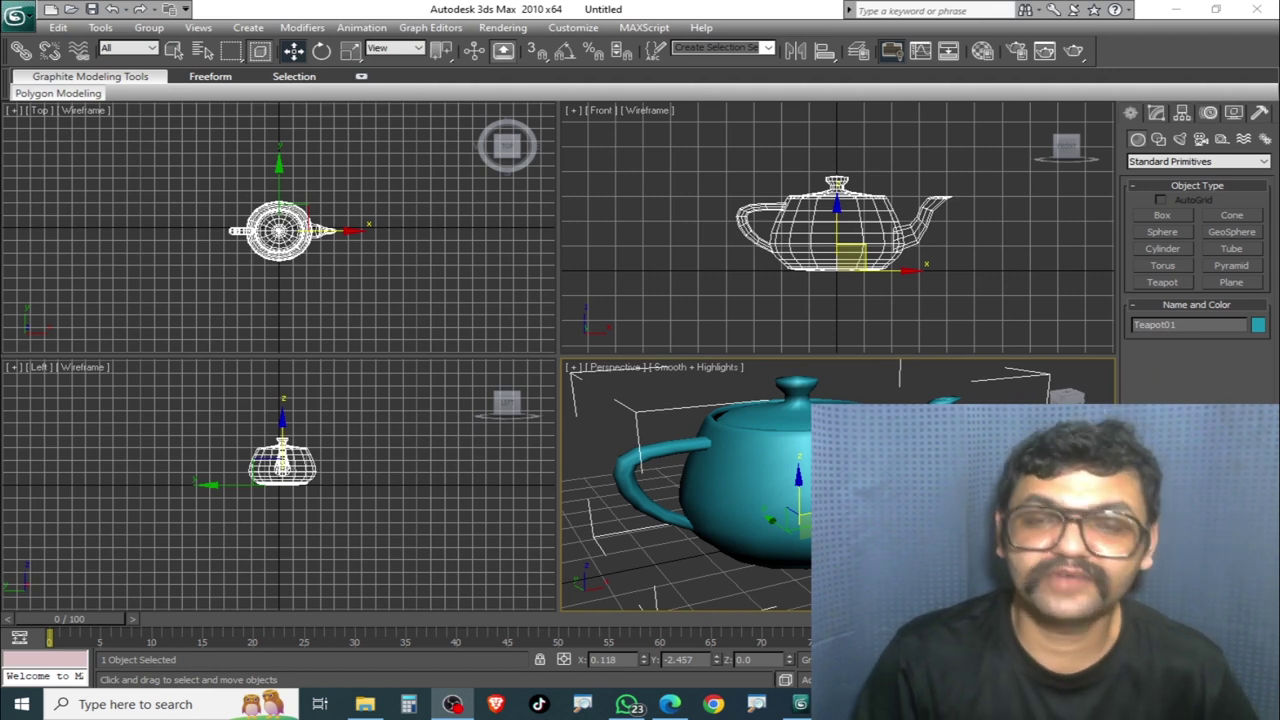
middle_click_drag(700, 480, 720, 478, "alt")
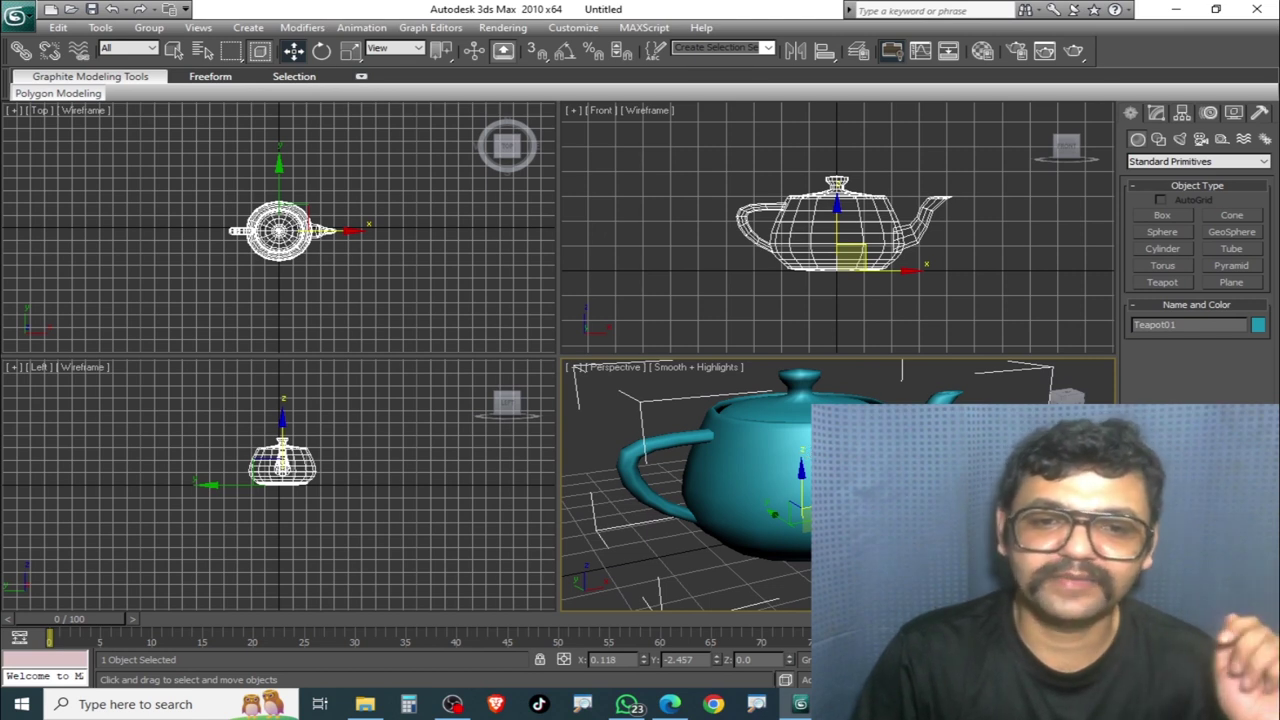
middle_click_drag(825, 452, 789, 450)
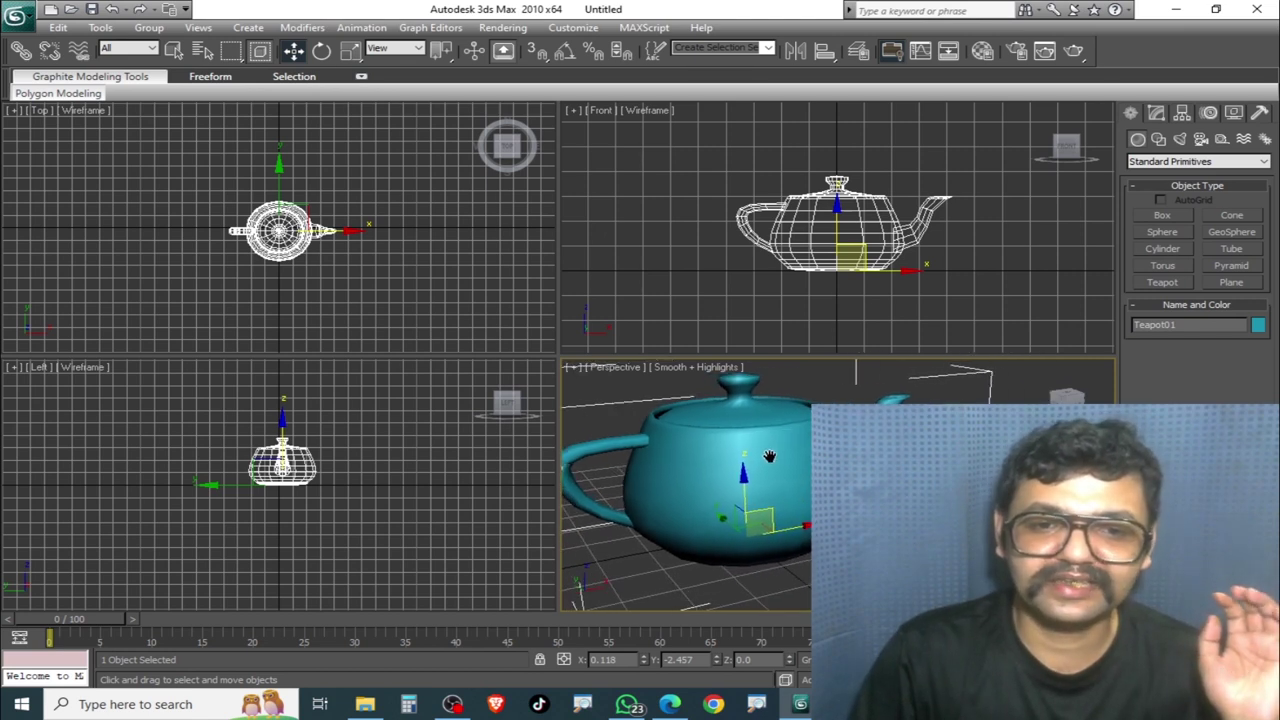
mouse_move(789, 450)
middle_mouse_down()
mouse_move(986, 465)
mouse_move(872, 462)
middle_mouse_up()
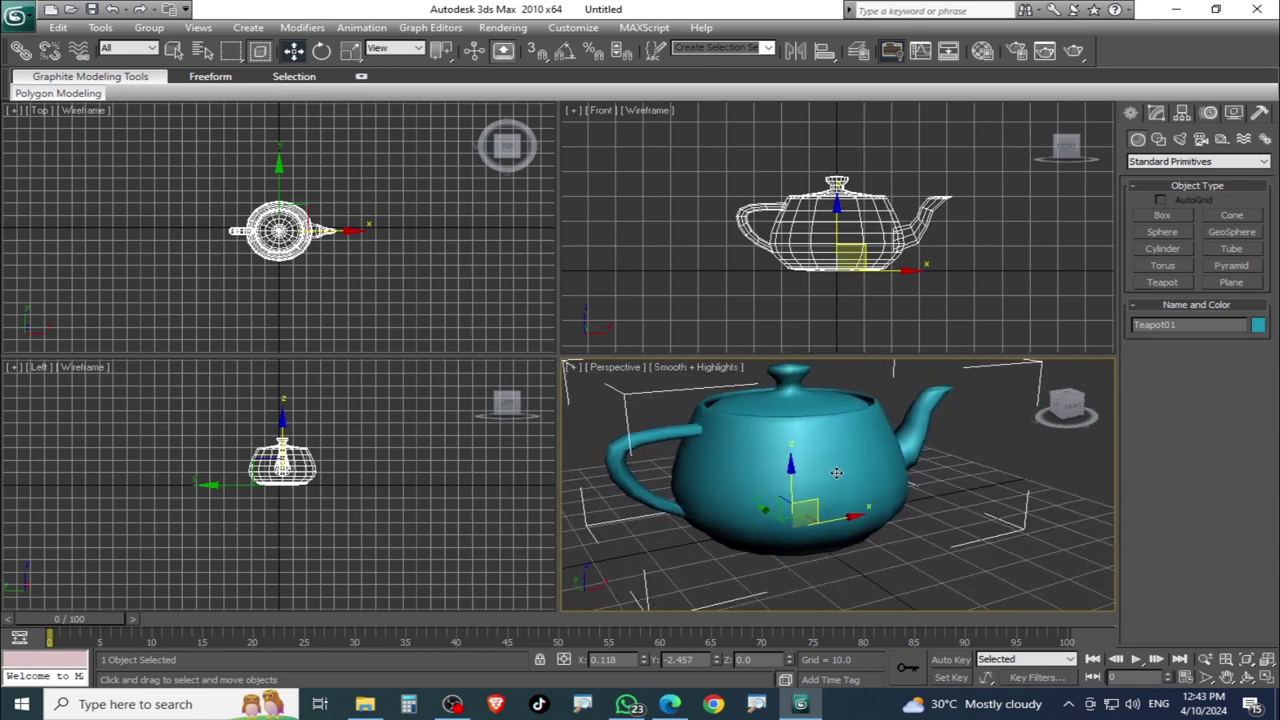
- Roll the mouse wheel in Perspective to zoom far out, then back in to frame the teapot
scroll(836, 473, "down", 3)
scroll(836, 473, "down", 3)
scroll(836, 474, "down", 1)
scroll(836, 476, "down", 1)
scroll(836, 474, "down", 1)
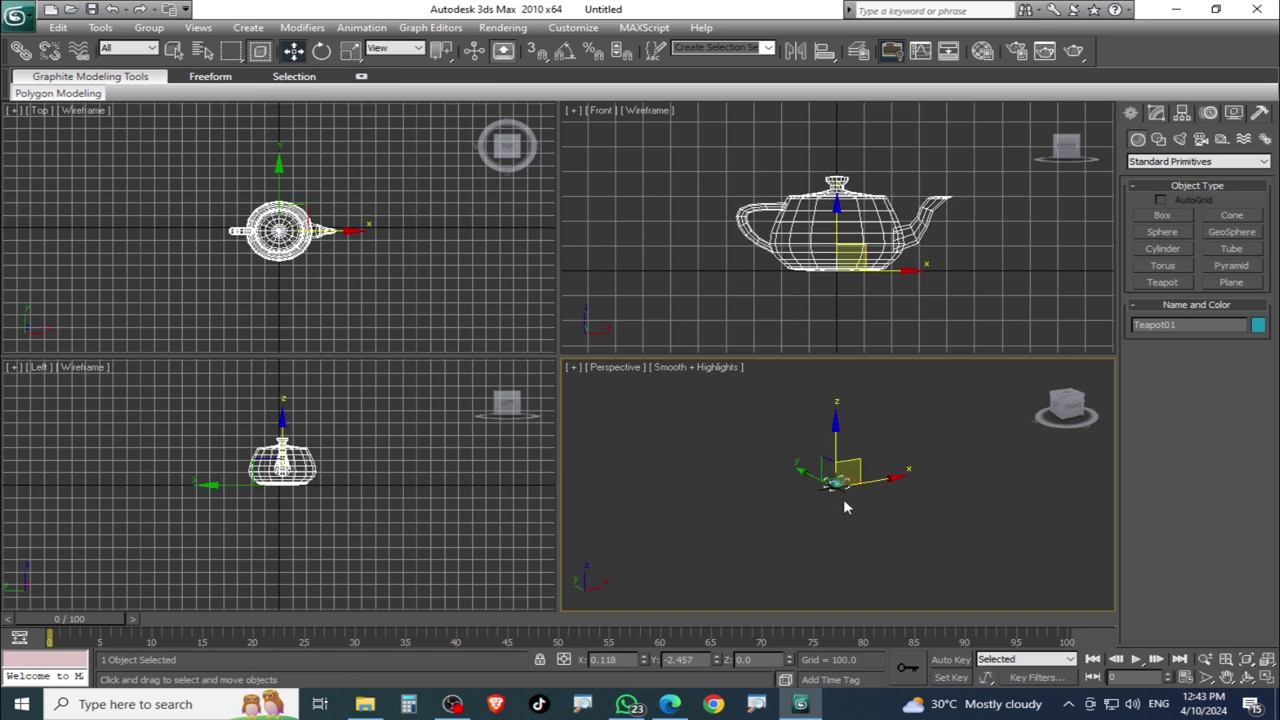
scroll(840, 495, "up", 2)
scroll(835, 486, "up", 5)
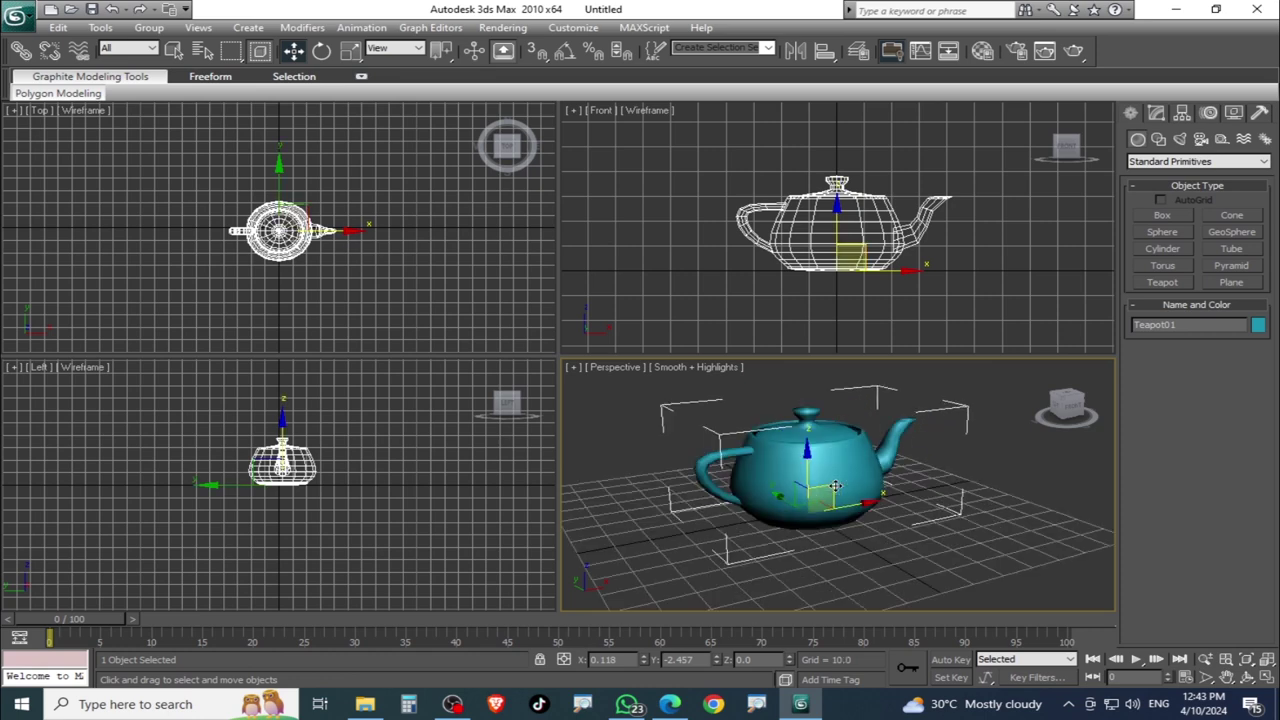
scroll(835, 486, "up", 4)
scroll(900, 500, "down", 2)
scroll(900, 494, "up", 3)
scroll(900, 496, "up", 3)
scroll(900, 496, "down", 6)
scroll(900, 496, "down", 5)
scroll(898, 497, "up", 2)
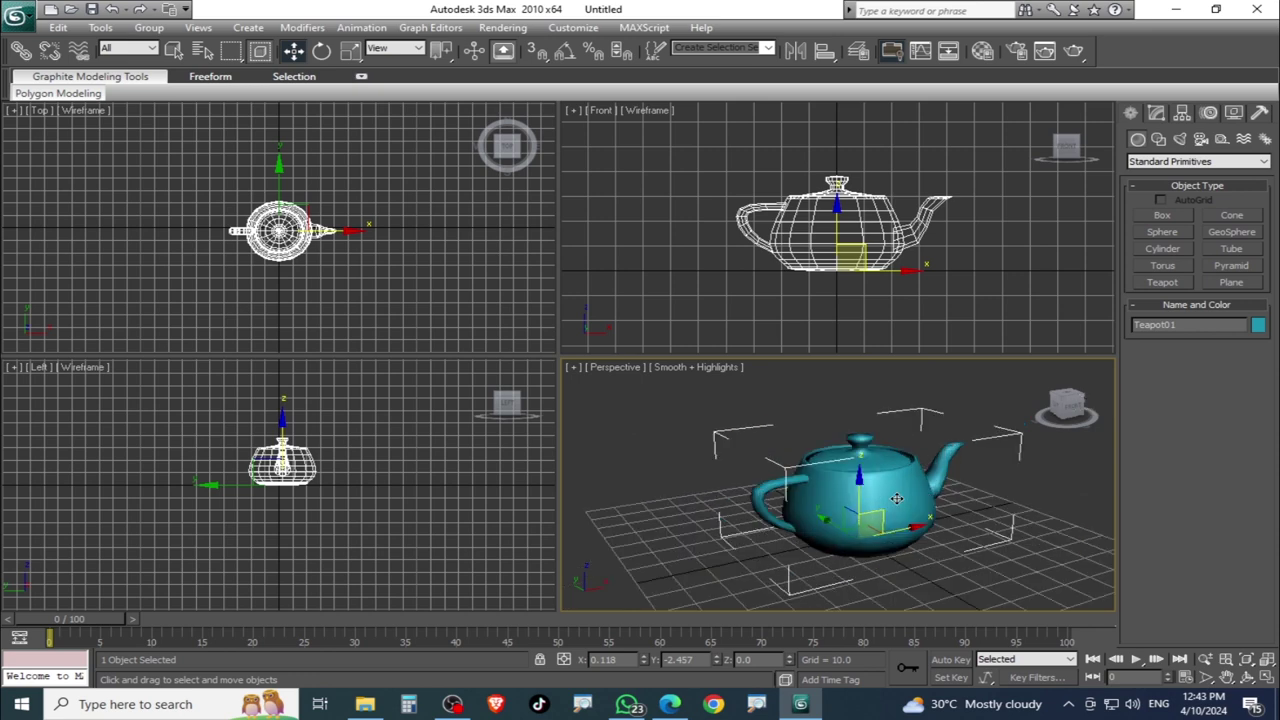
scroll(897, 498, "up", 3)
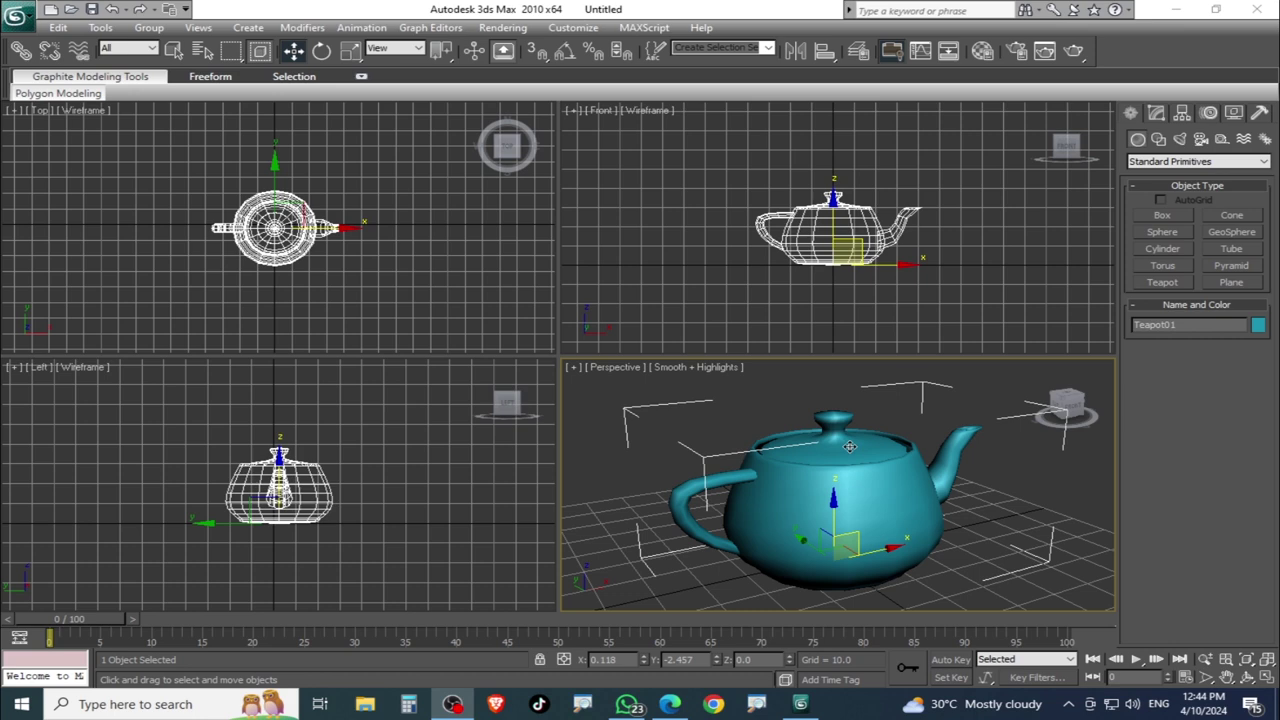
scroll(845, 430, "down", 3)
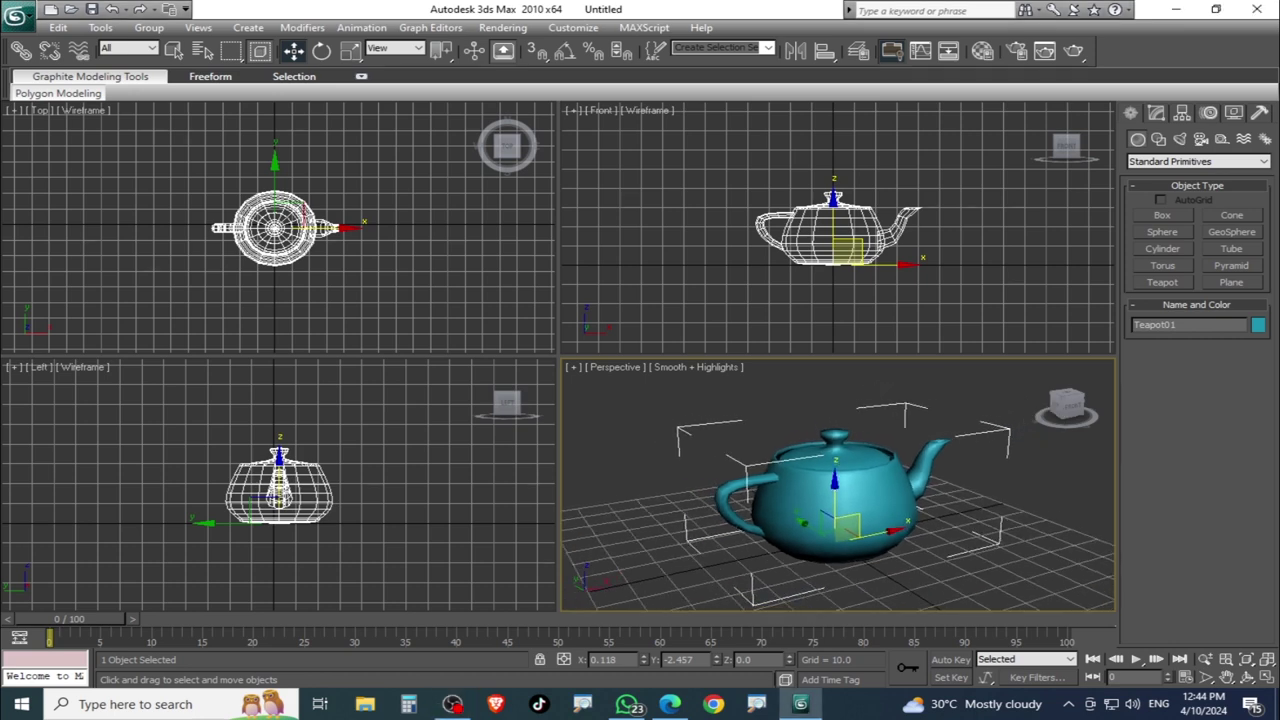
scroll(845, 430, "down", 3)
scroll(845, 430, "down", 2)
scroll(845, 430, "up", 2)
scroll(845, 430, "up", 2)
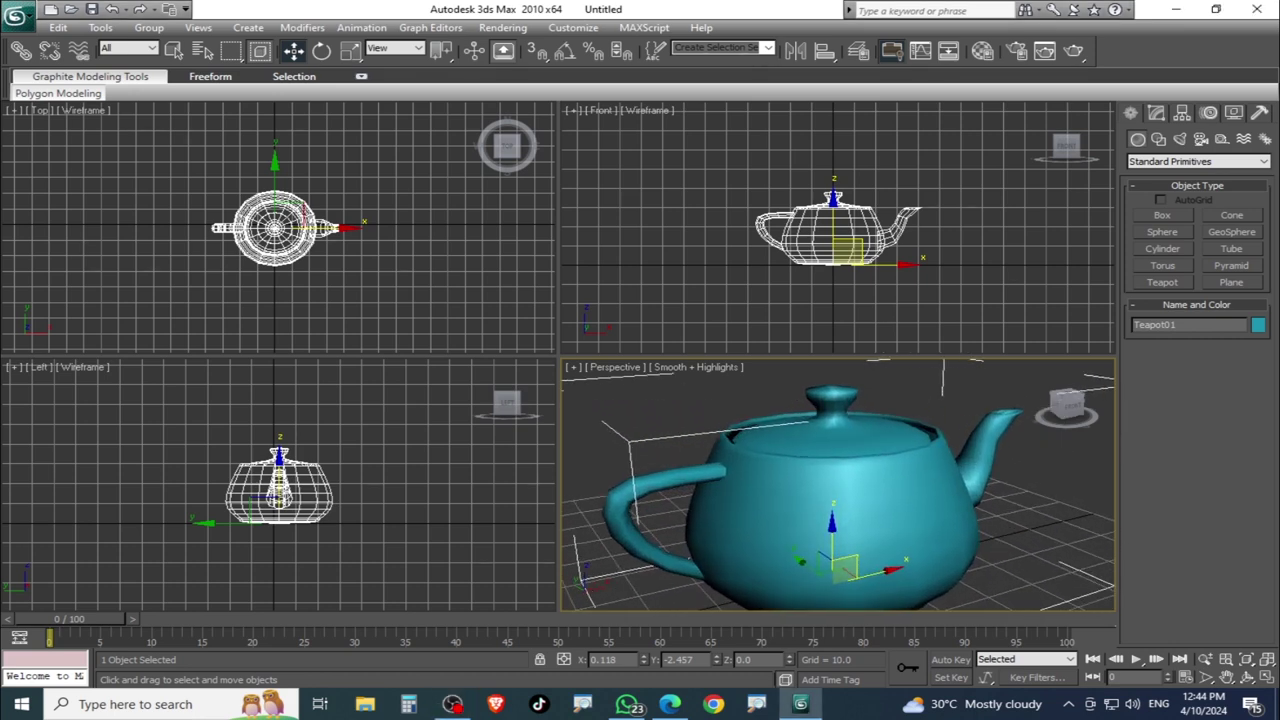
scroll(845, 430, "down", 2)
scroll(845, 430, "up", 2)
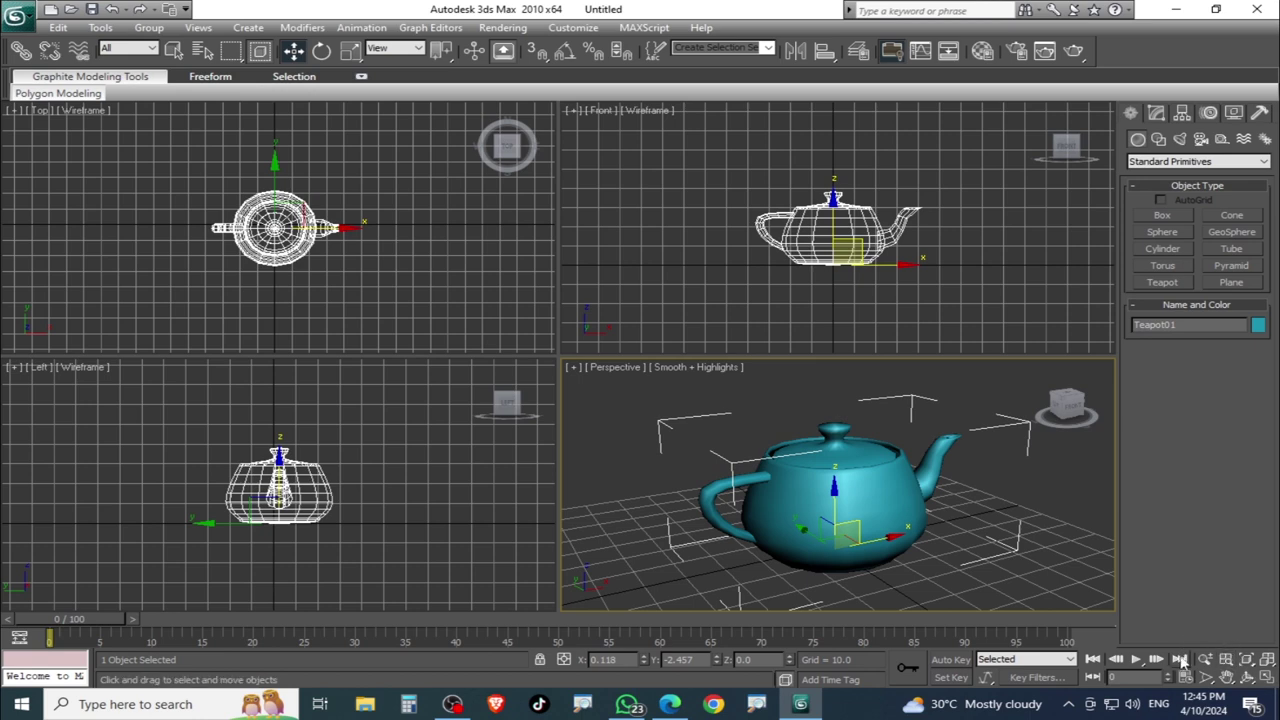
- Use the Zoom tool in the Perspective, Front, Top and Left views individually
left_click(1207, 659)
mouse_move(859, 530)
left_mouse_down()
mouse_move(859, 495)
mouse_move(859, 540)
left_mouse_up()
left_click_drag(787, 240, 787, 198)
mouse_move(300, 200)
left_mouse_down()
mouse_move(300, 235)
mouse_move(304, 201)
left_mouse_up()
mouse_move(316, 477)
left_mouse_down()
mouse_move(319, 508)
mouse_move(276, 418)
left_mouse_up()
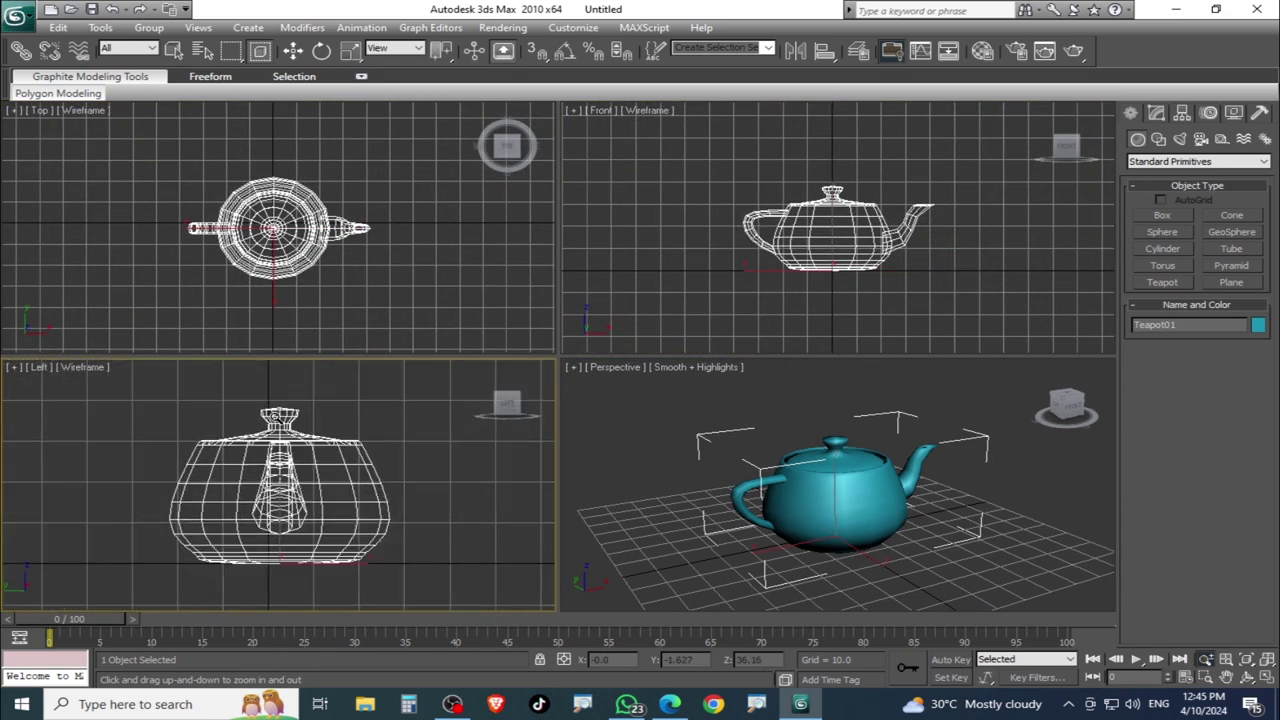
- Zoom all four views out together, then apply Zoom Extents All Selected to fit the teapot
left_click(1228, 668)
mouse_move(786, 470)
left_mouse_down()
mouse_move(819, 560)
mouse_move(767, 433)
mouse_move(780, 426)
left_mouse_up()
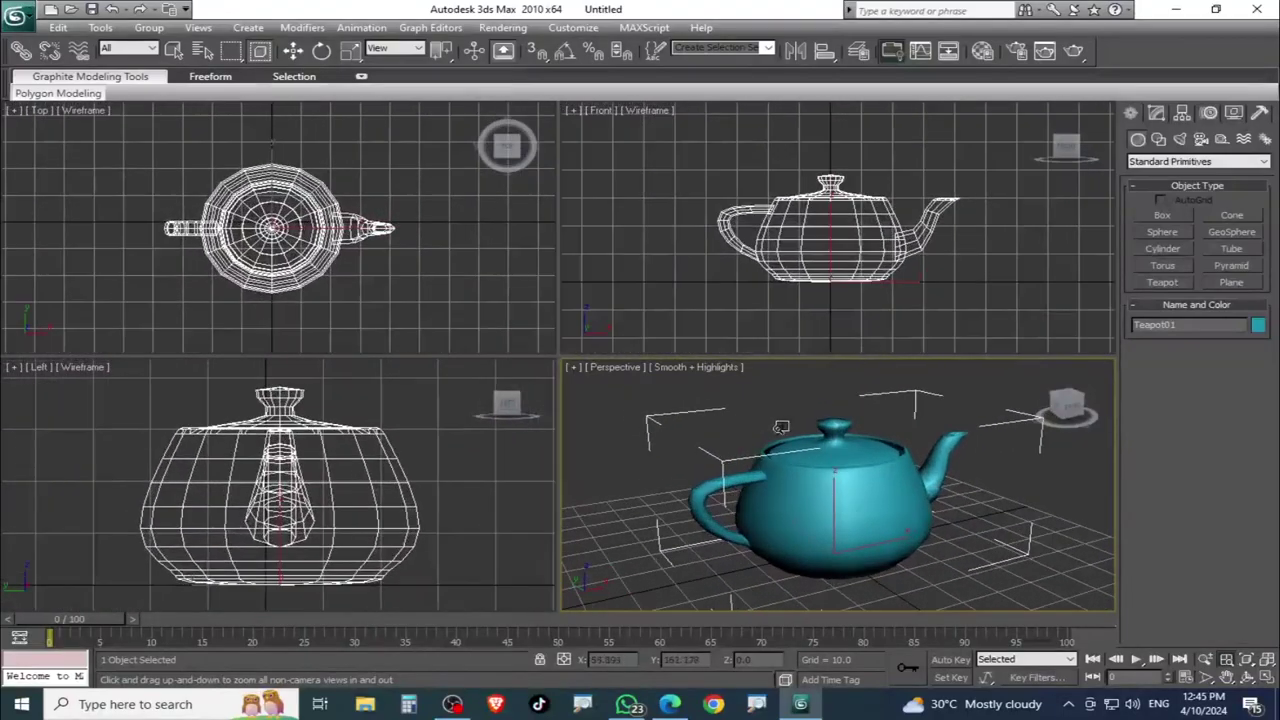
left_click(1248, 665)
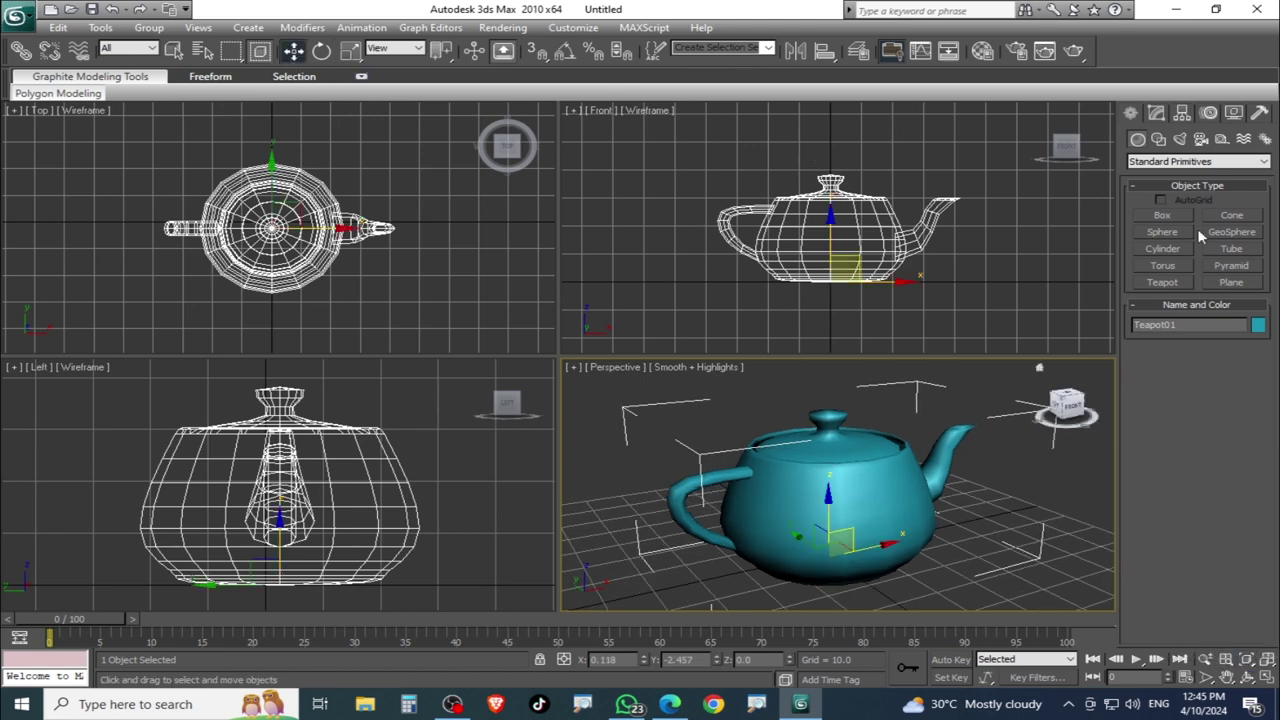
- Create a small green sphere beside the teapot and select it
left_click(1162, 232)
left_click_drag(1050, 478, 1058, 474)
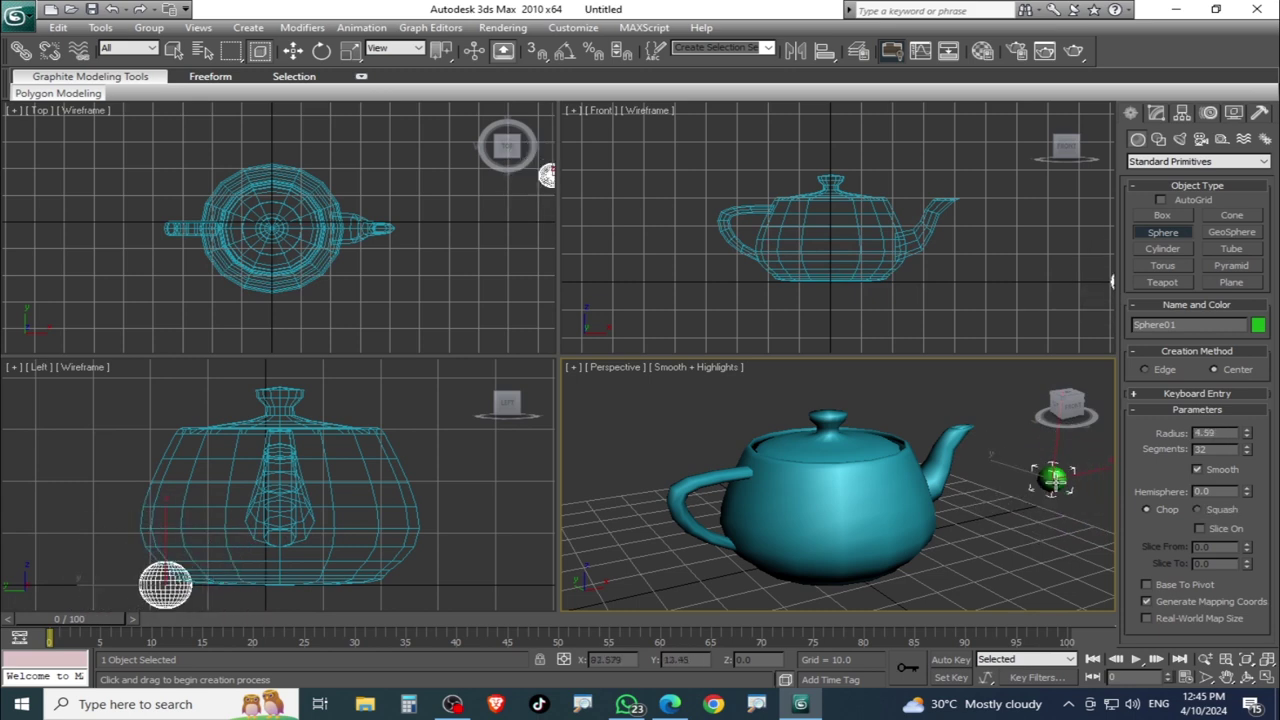
left_click(292, 50)
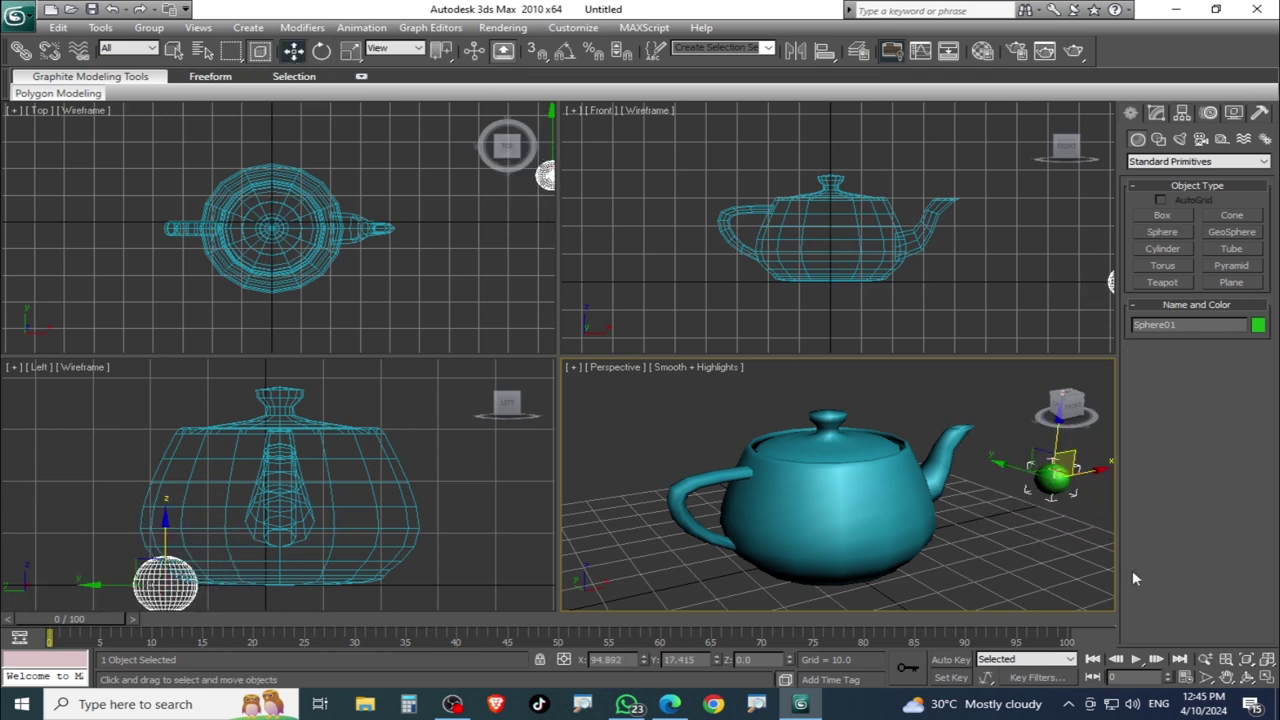
left_click(870, 501)
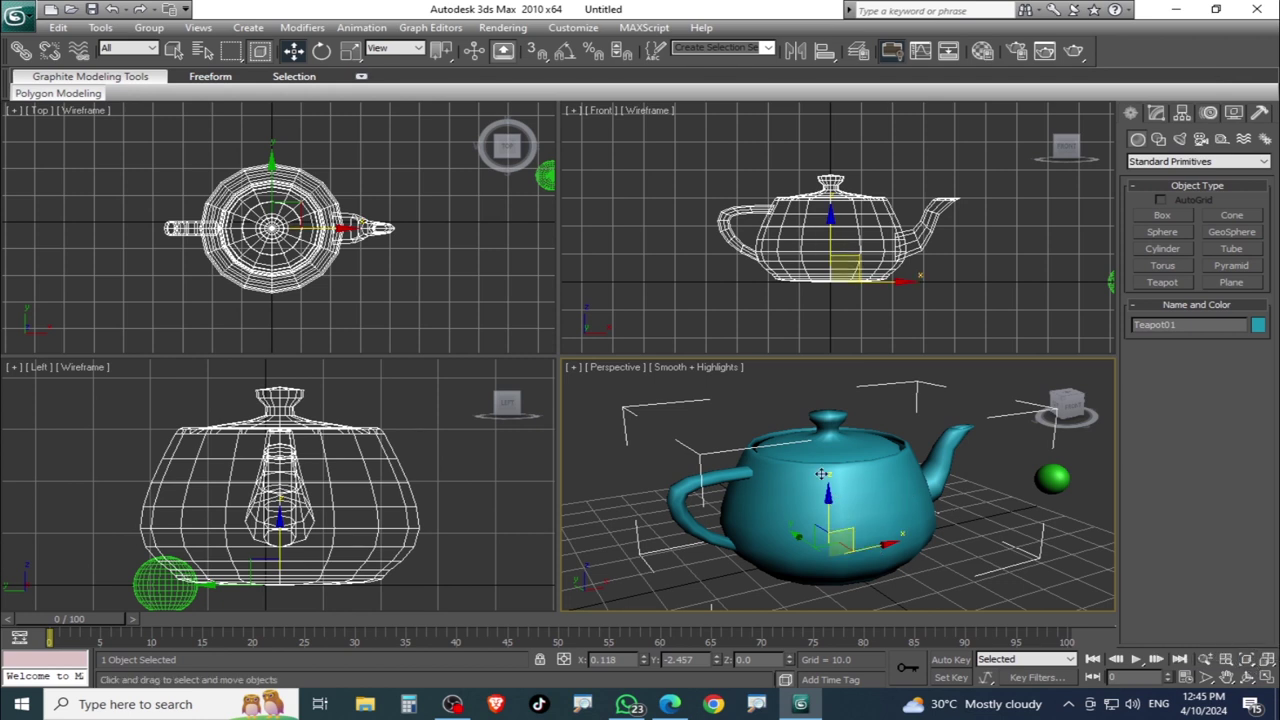
left_click(1062, 477)
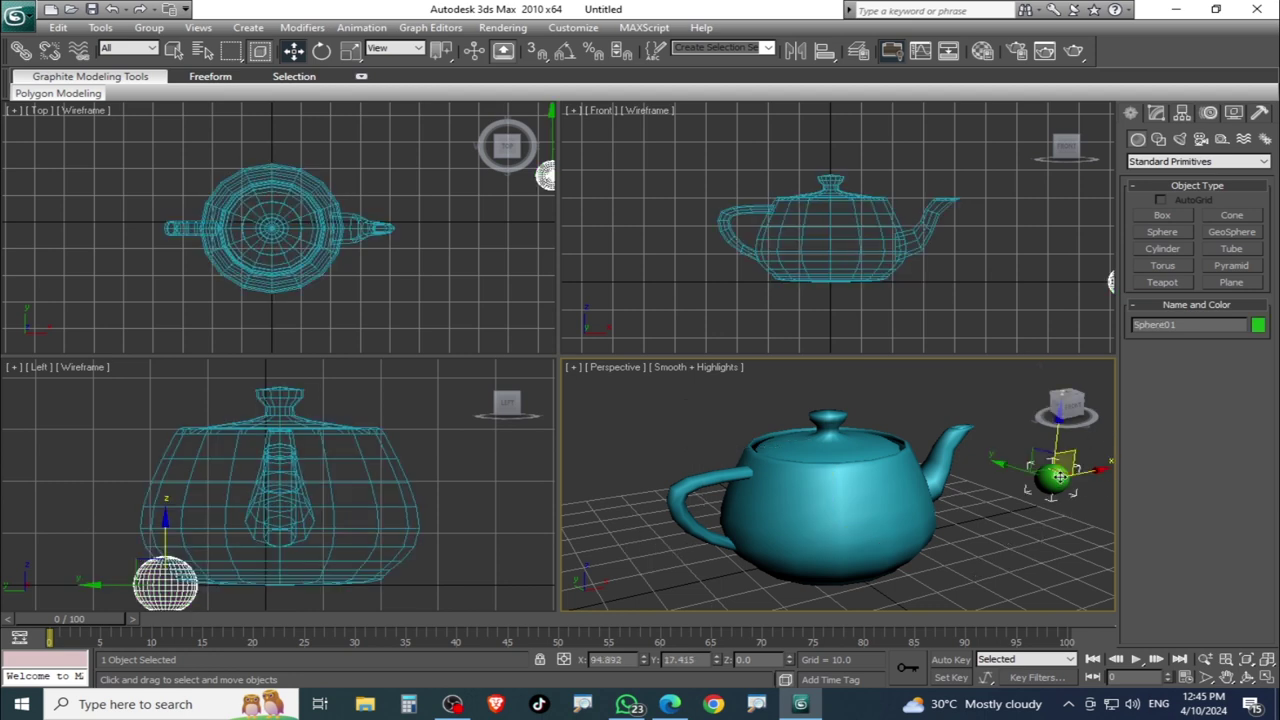
- Frame the sphere with Zoom Extents Selected in Perspective, then zoom out and pan right
left_click(1256, 666)
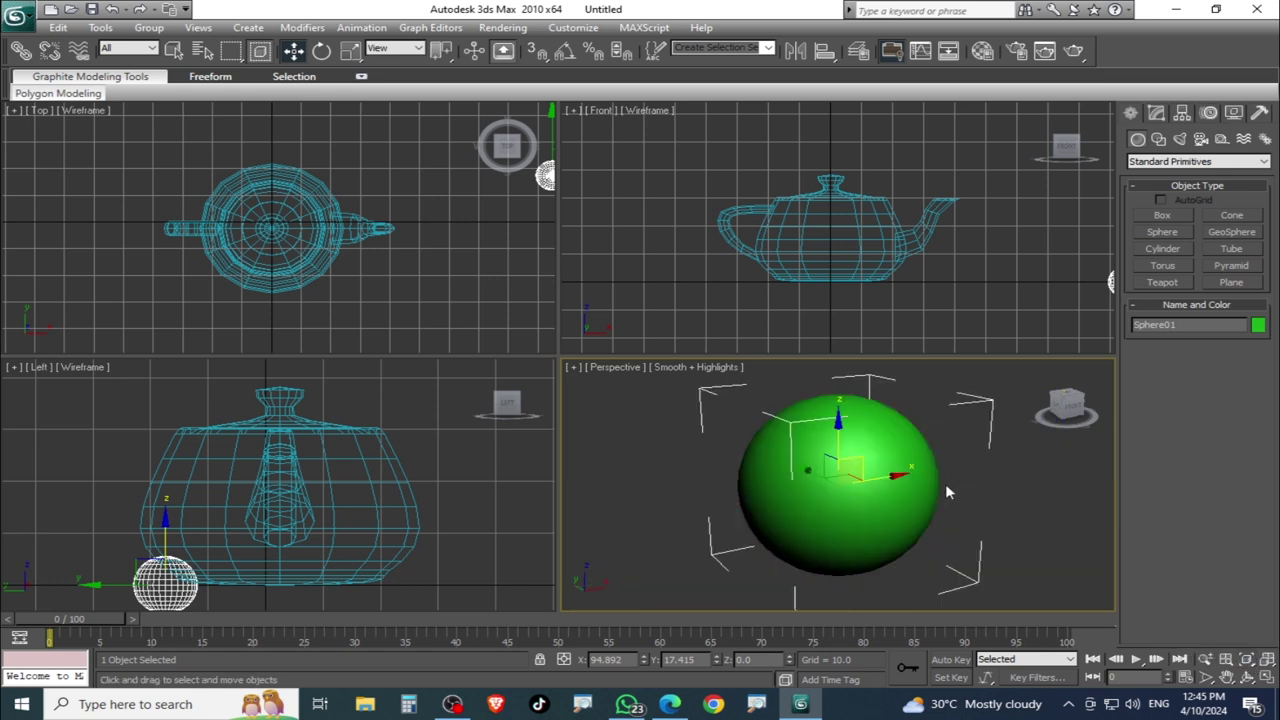
scroll(945, 483, "down", 3)
scroll(944, 483, "down", 2)
scroll(940, 487, "down", 3)
mouse_move(940, 487)
middle_mouse_down()
mouse_move(1066, 483)
mouse_move(1060, 410)
middle_mouse_up()
- Select the teapot and frame it with Zoom Extents Selected
left_click(924, 430)
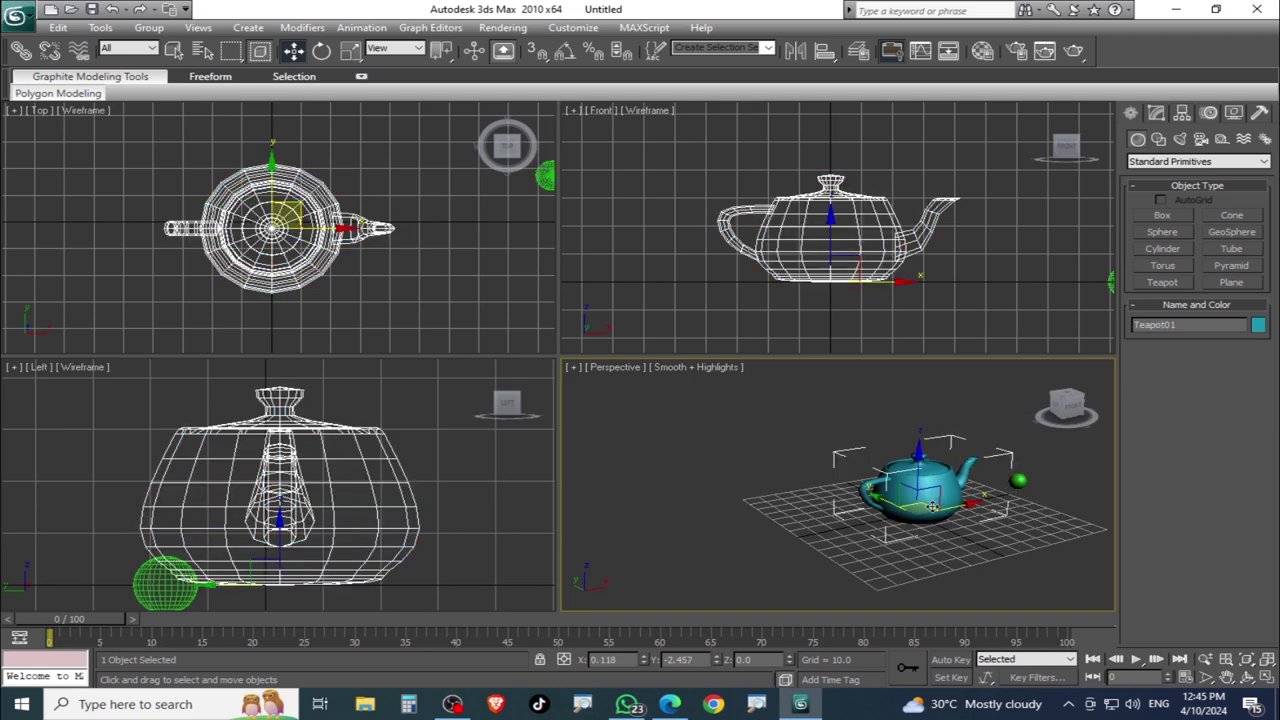
left_click(1248, 664)
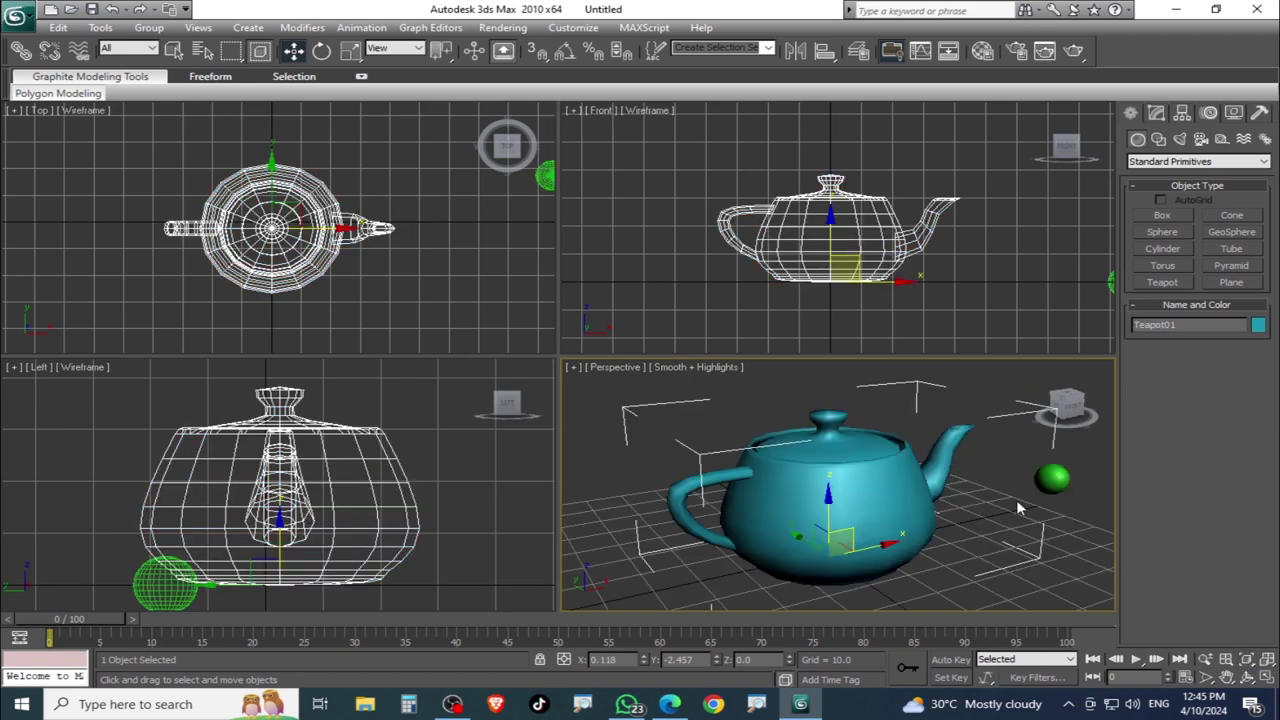
left_click(1250, 664)
left_click_drag(1250, 666, 1246, 642)
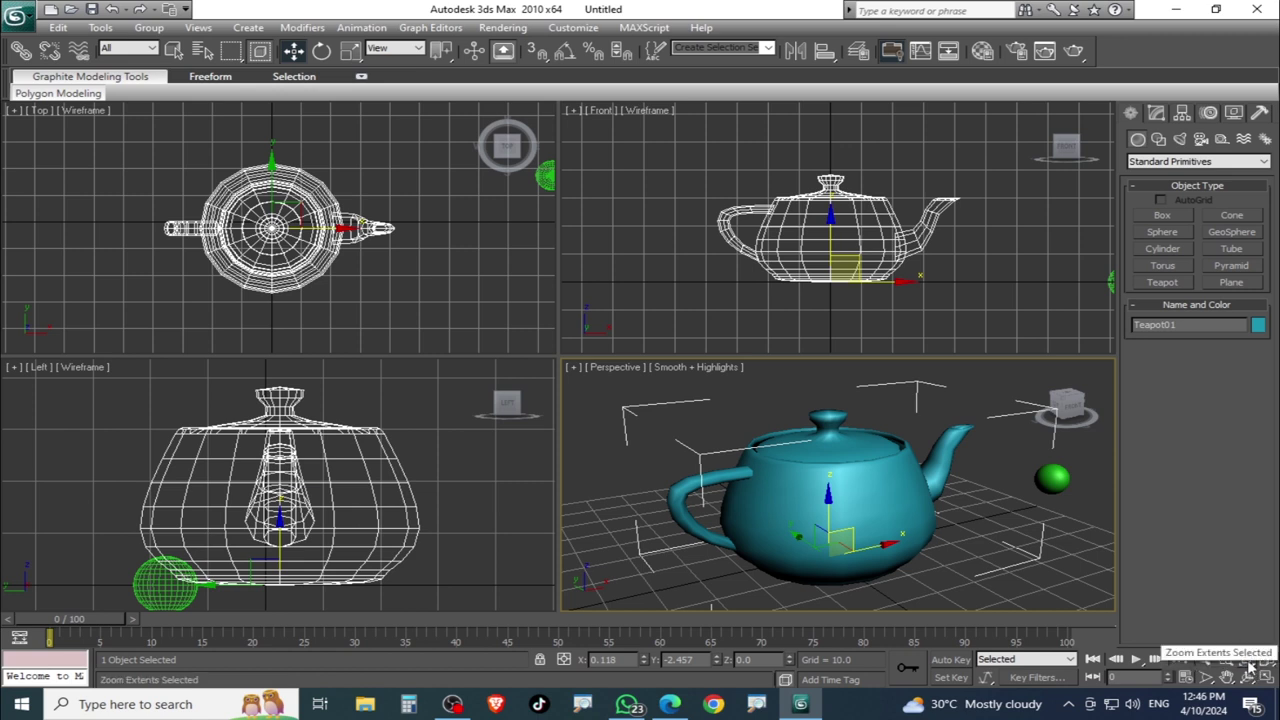
- Zoom-extent the Perspective, Front and Top views so each frames the teapot and green sphere
left_click(1250, 664)
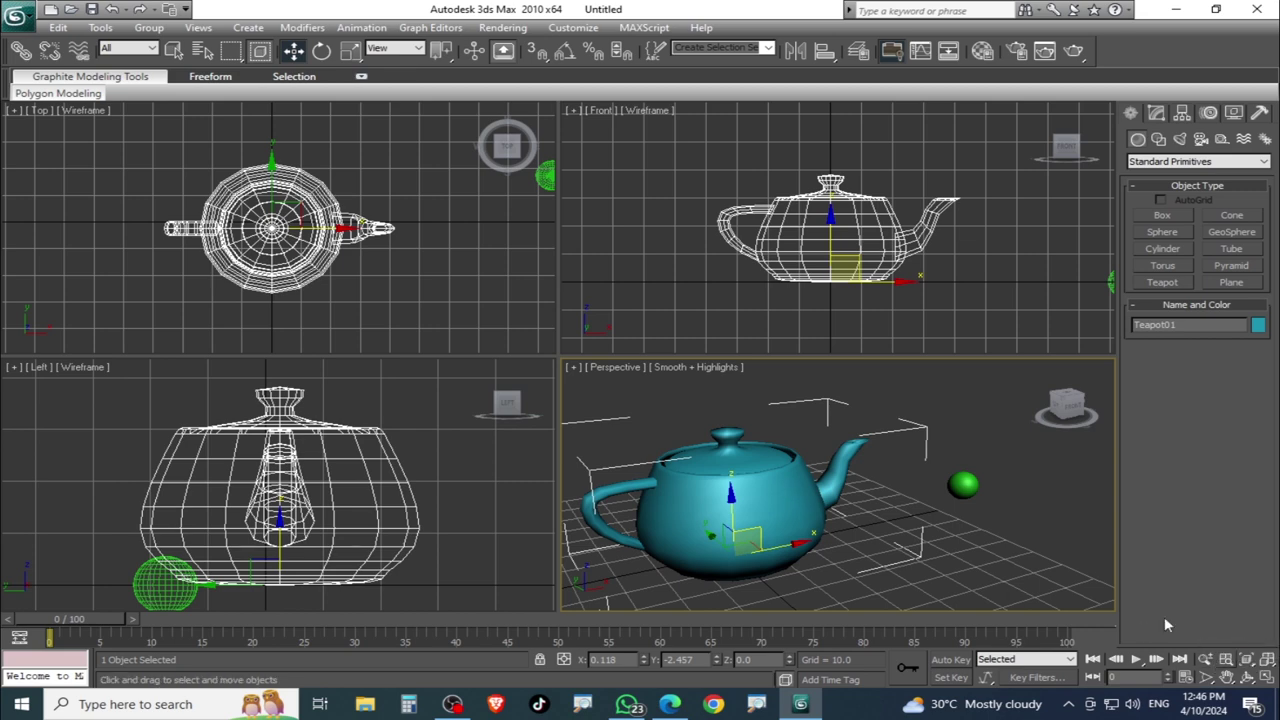
left_click(831, 200)
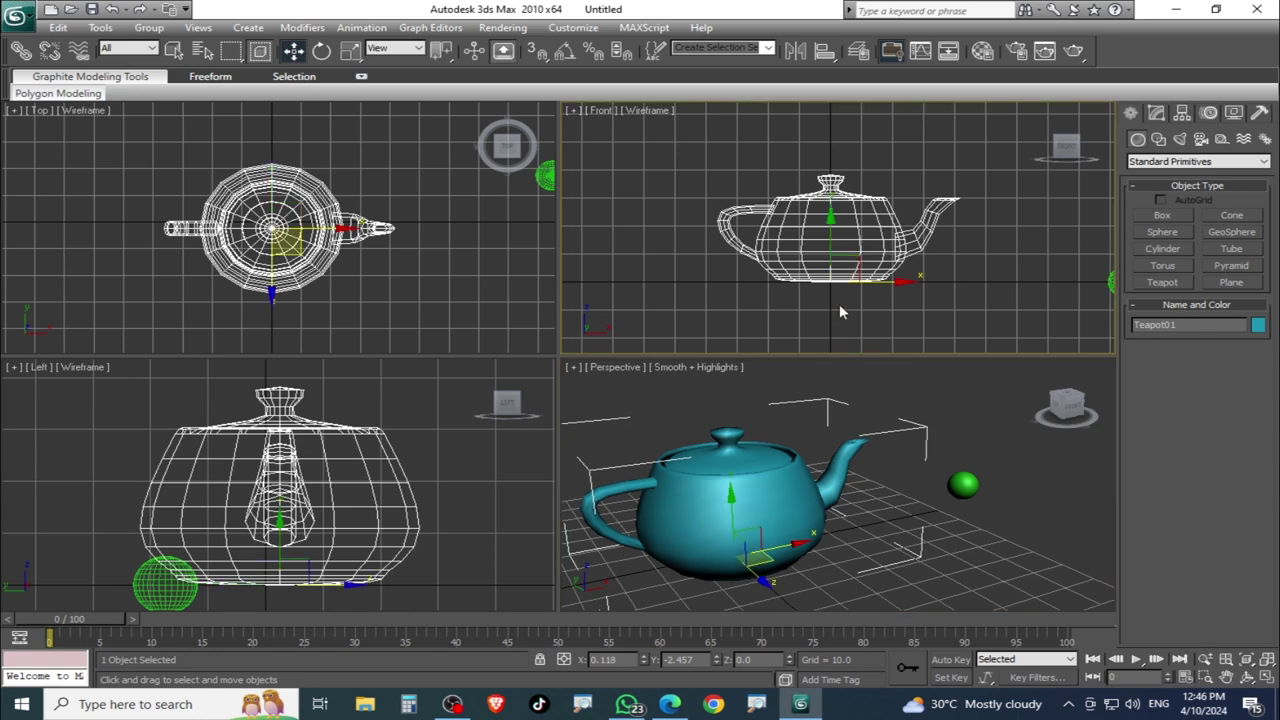
scroll(843, 330, "down", 3)
left_click(1250, 660)
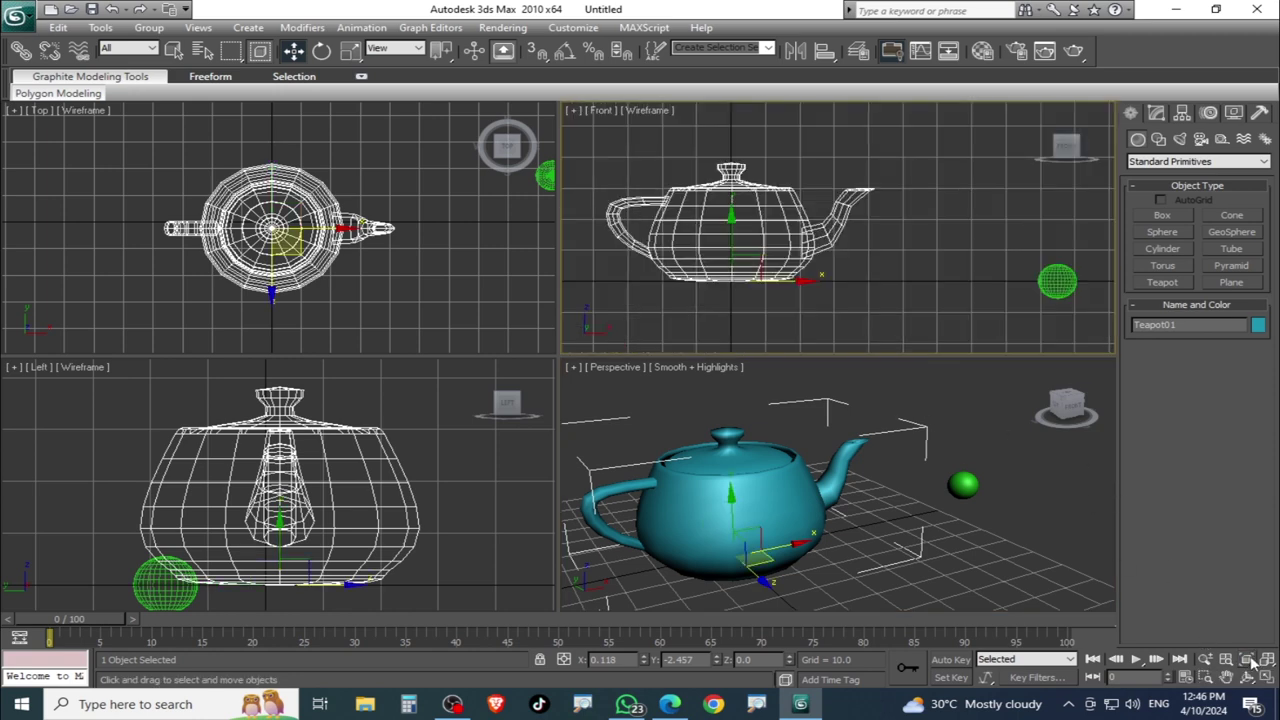
left_click(339, 221)
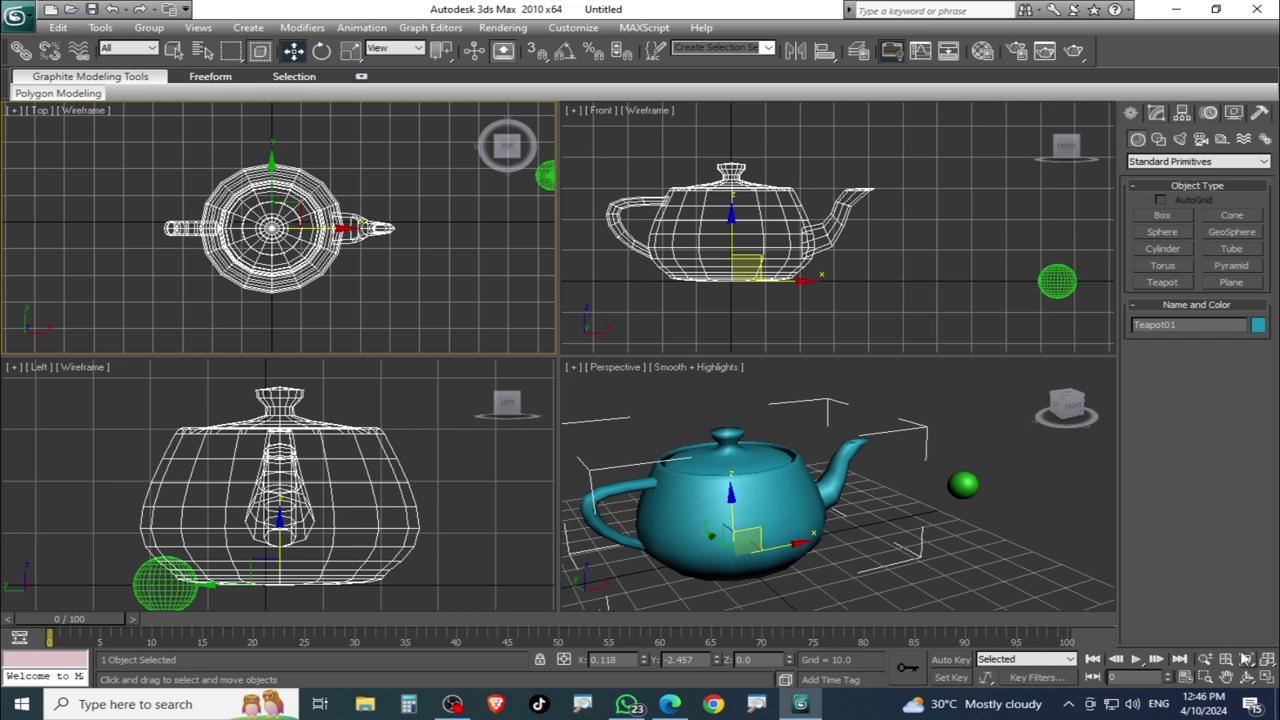
left_click(1246, 662)
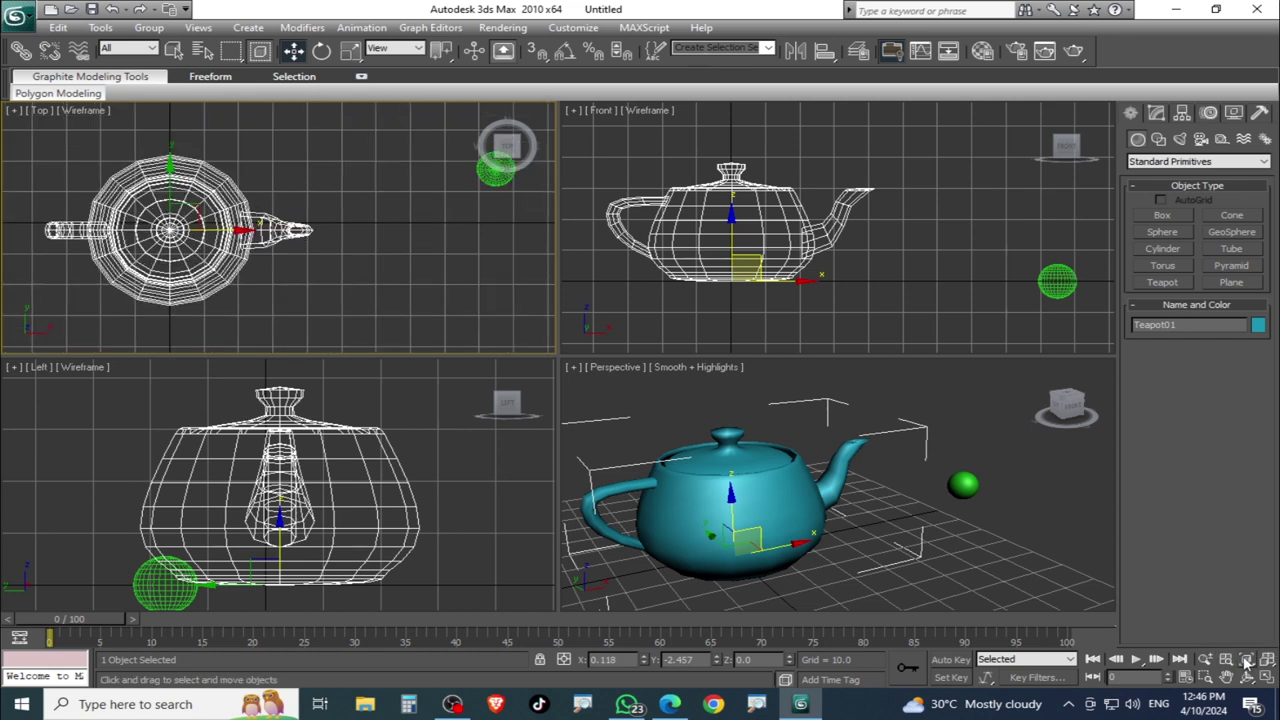
- Draw a tall box beside the teapot in the Top view
left_click(1162, 216)
scroll(354, 226, "down", 2)
scroll(246, 220, "down", 5)
left_click_drag(498, 240, 562, 306)
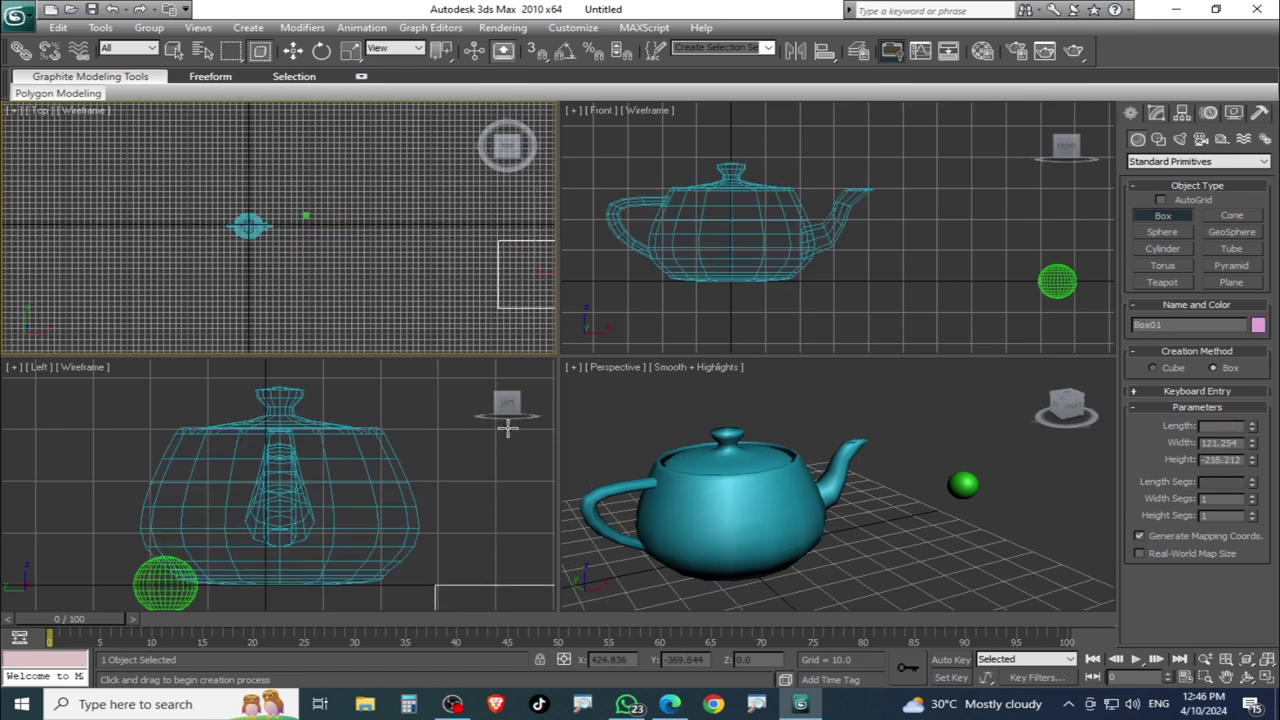
left_click(675, 412)
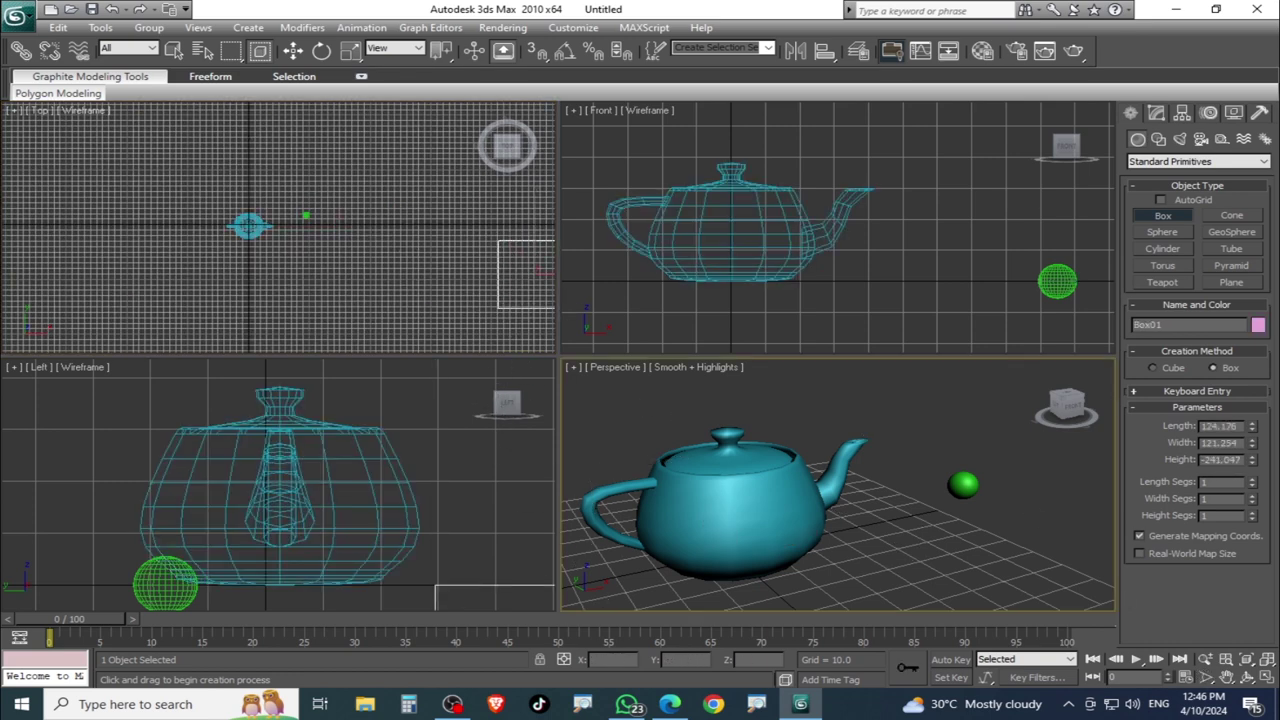
- Zoom-extent the Perspective, Front, Top and Left views to show the whole scene
left_click(1246, 667)
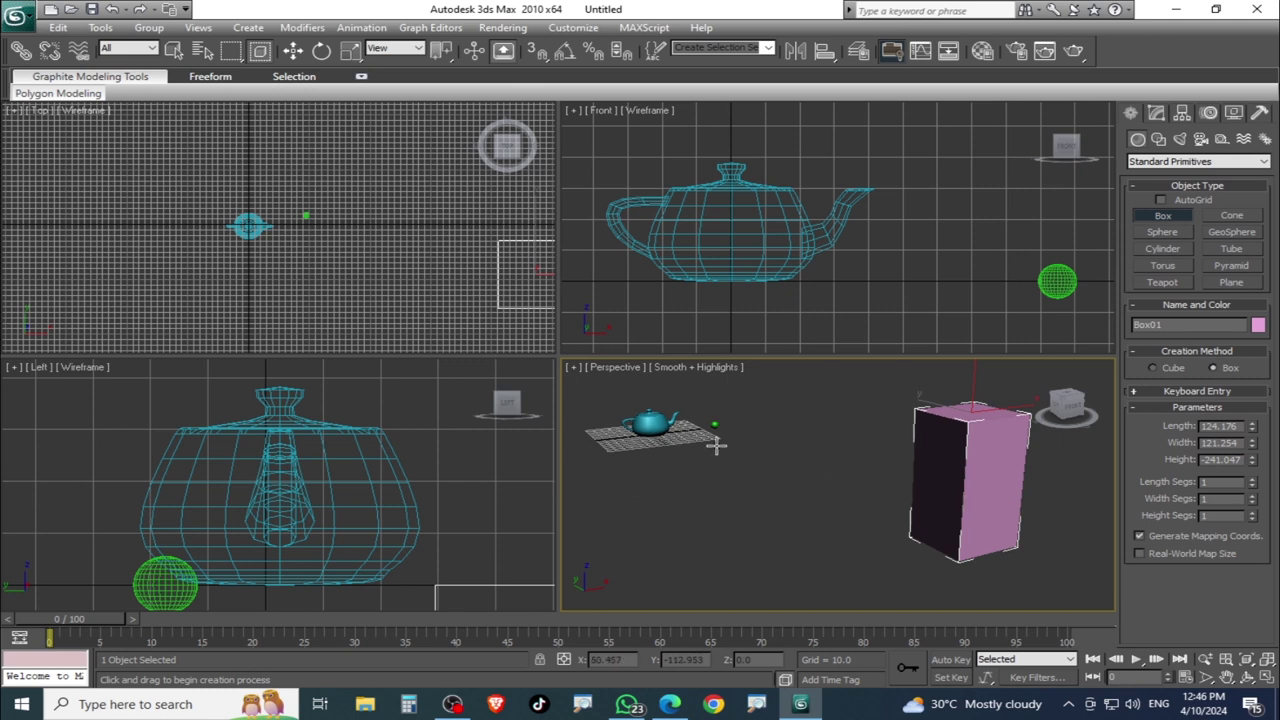
scroll(953, 243, "up", 2)
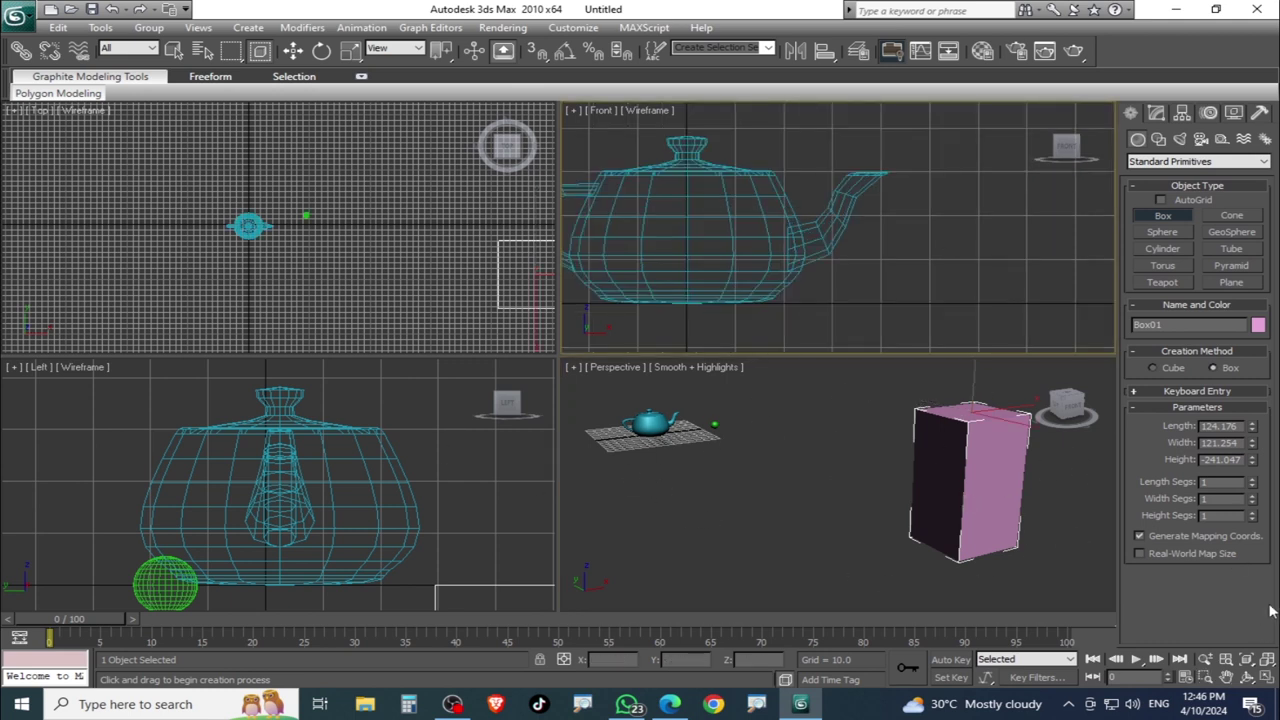
left_click(1247, 659)
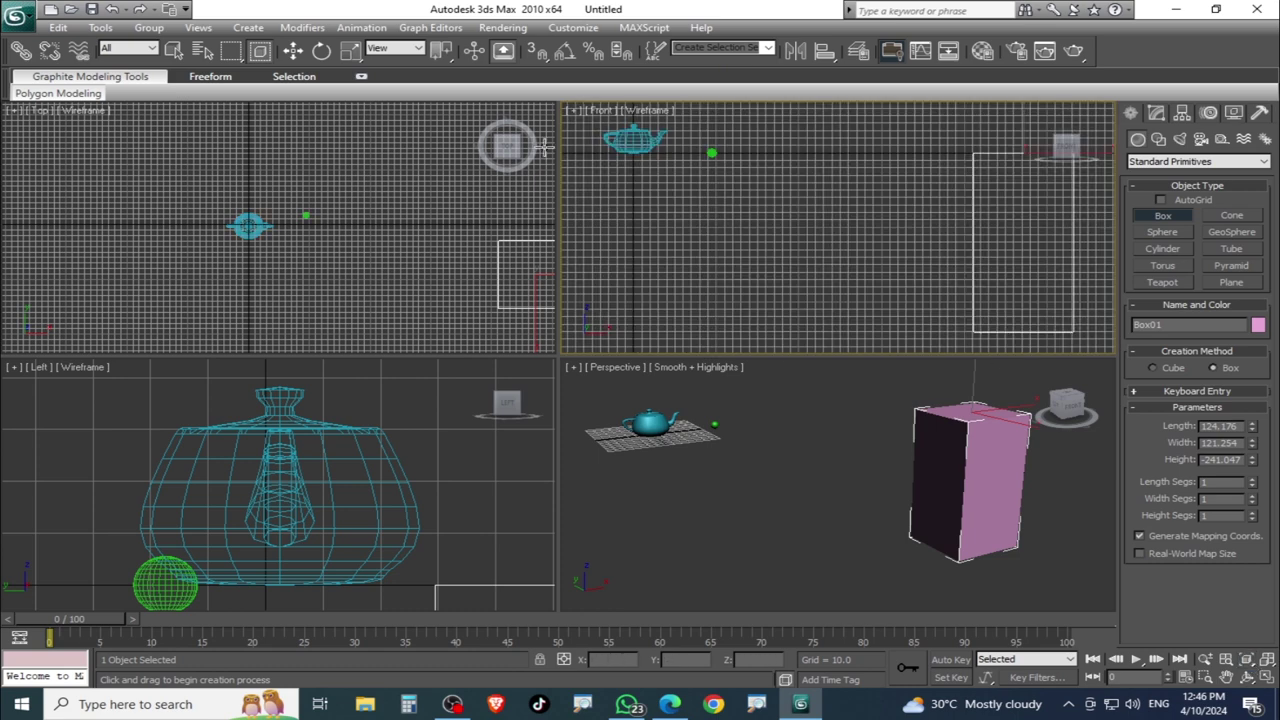
left_click(328, 245)
key("z")
left_click(418, 544)
left_click(1249, 664)
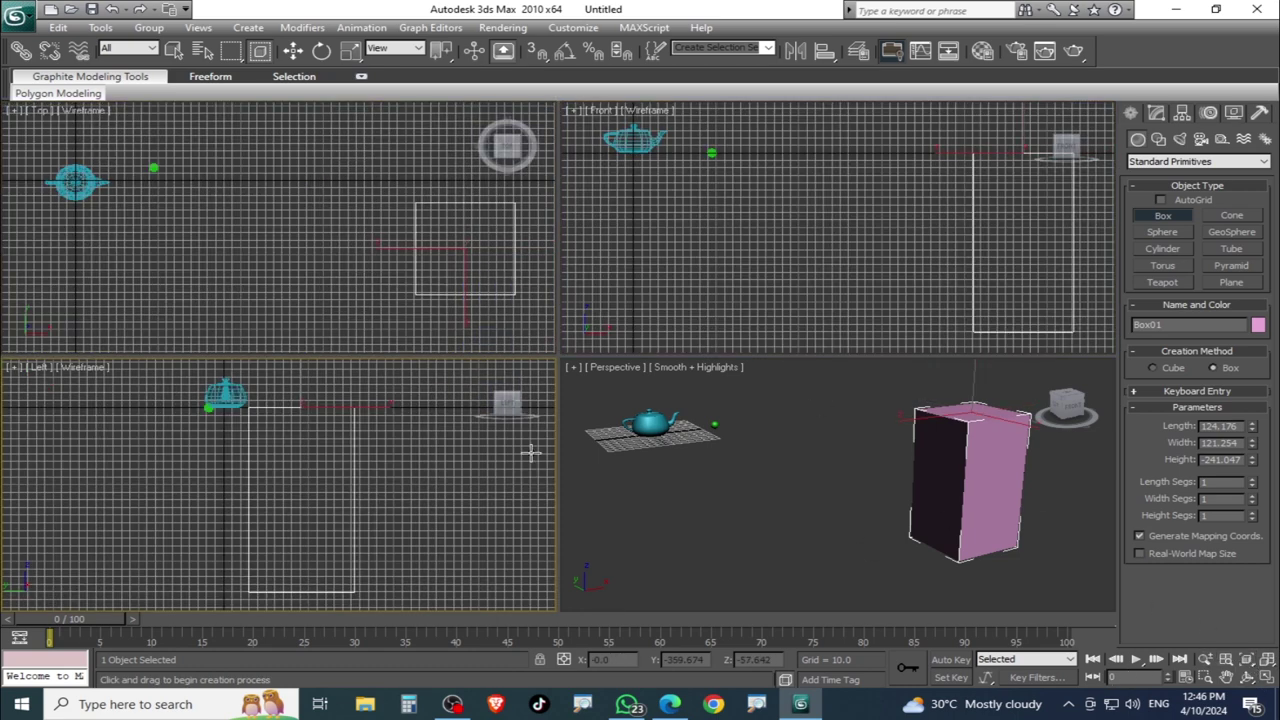
- Pan the Perspective and Front views to show box and teapot, then select the teapot
left_click(1005, 514)
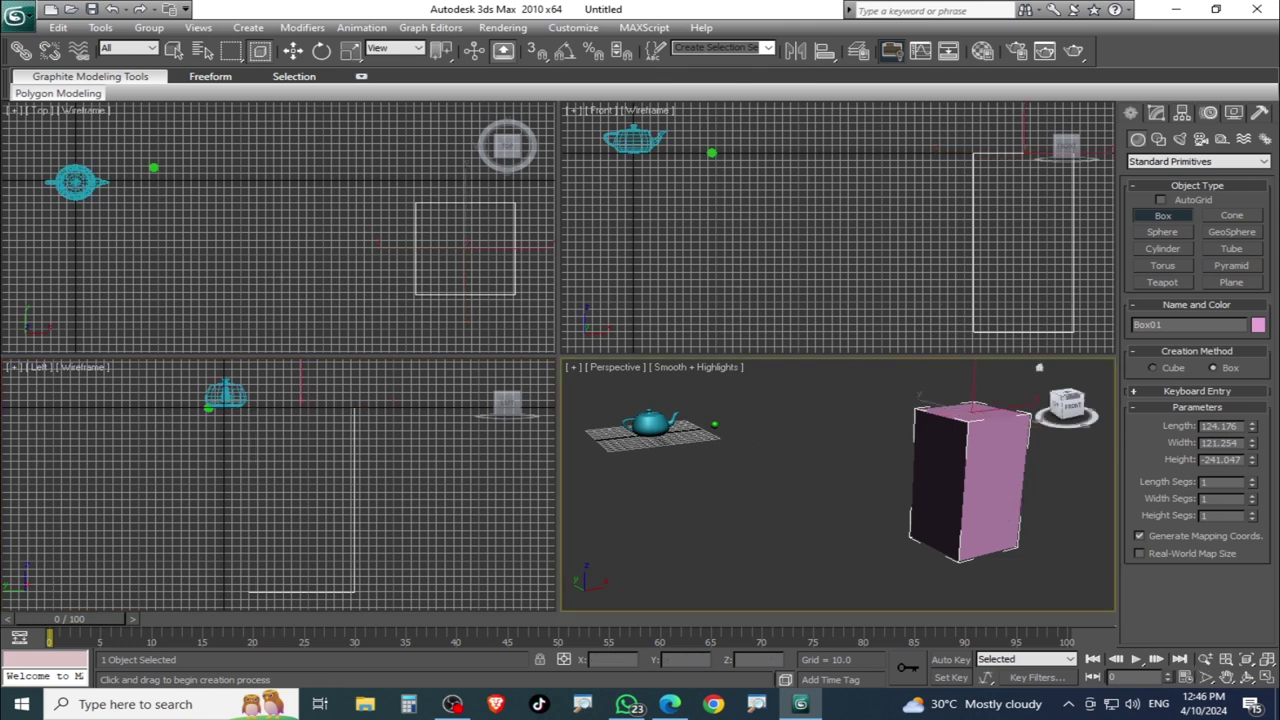
left_click_drag(1250, 650, 1257, 648)
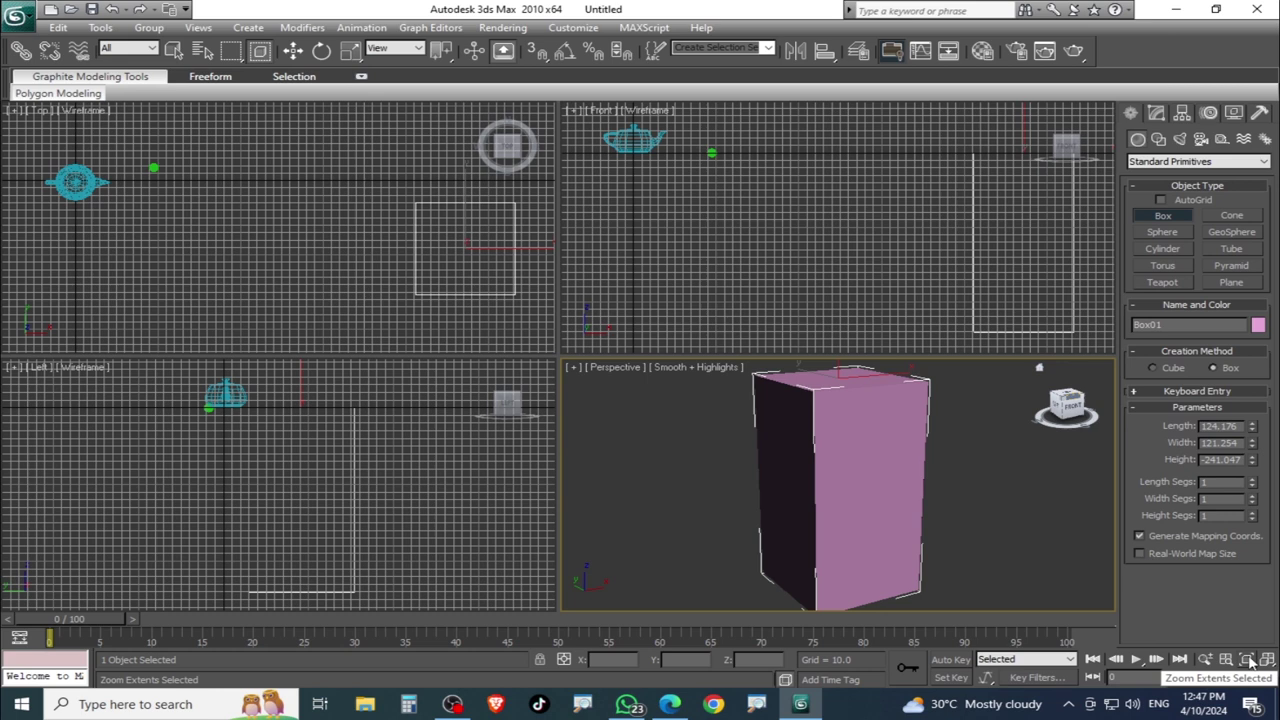
scroll(977, 529, "down", 1)
scroll(977, 529, "down", 1)
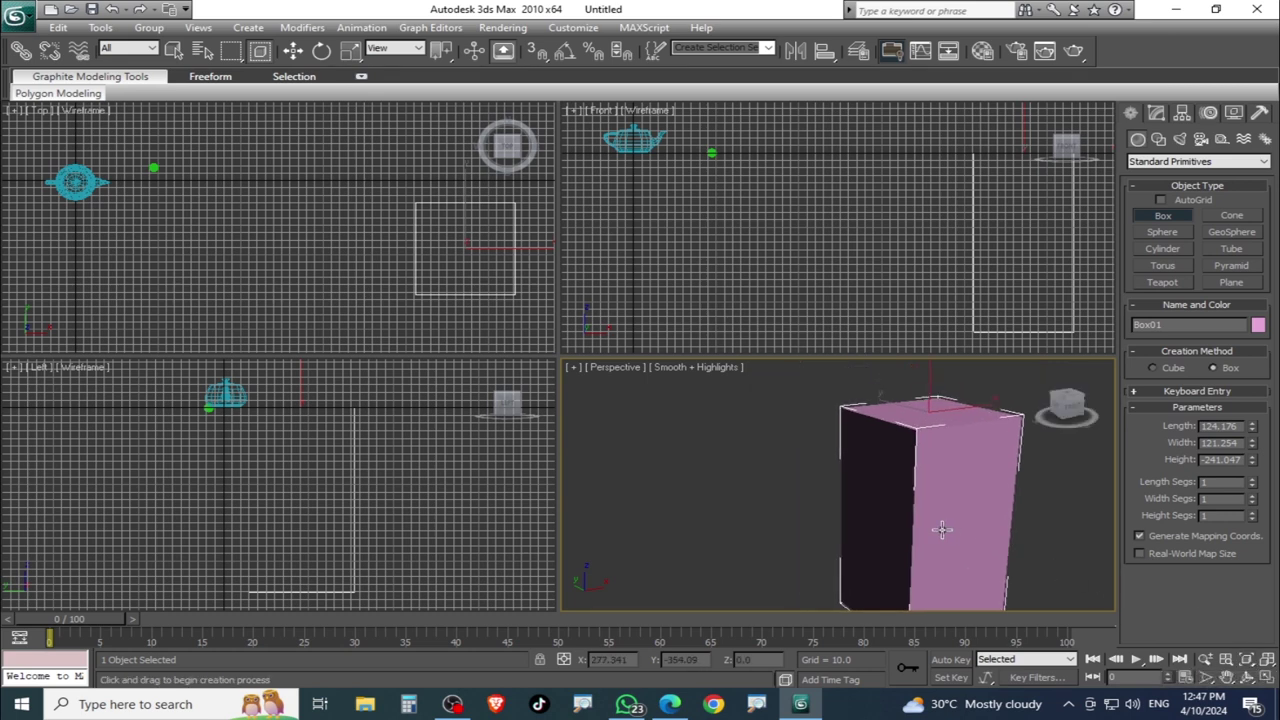
scroll(943, 531, "down", 2)
middle_click_drag(853, 447, 995, 479)
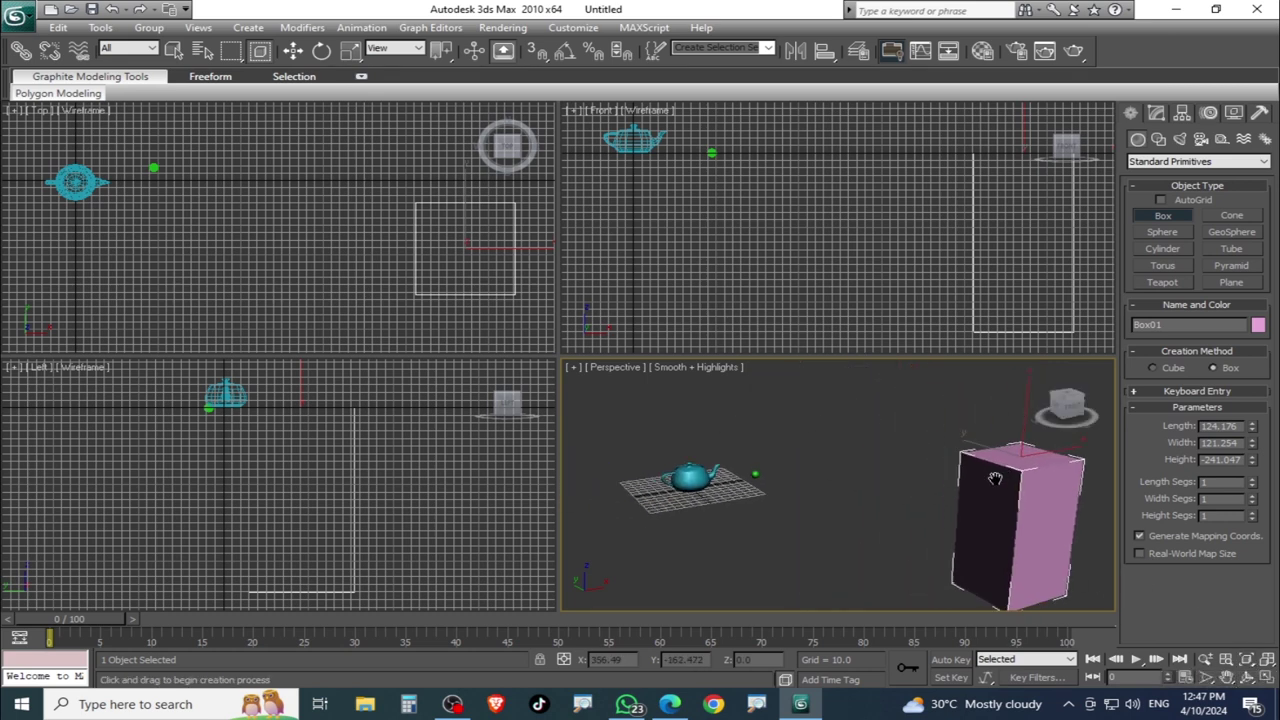
middle_click_drag(649, 183, 722, 240)
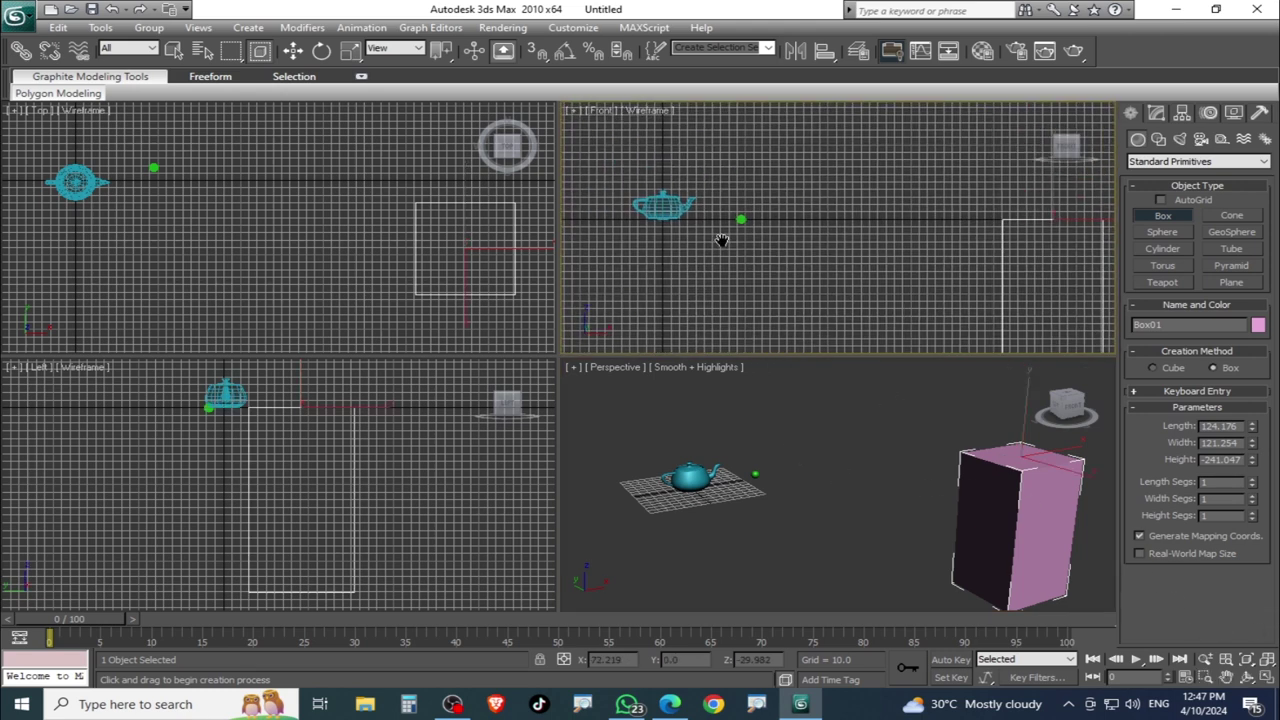
left_click(292, 50)
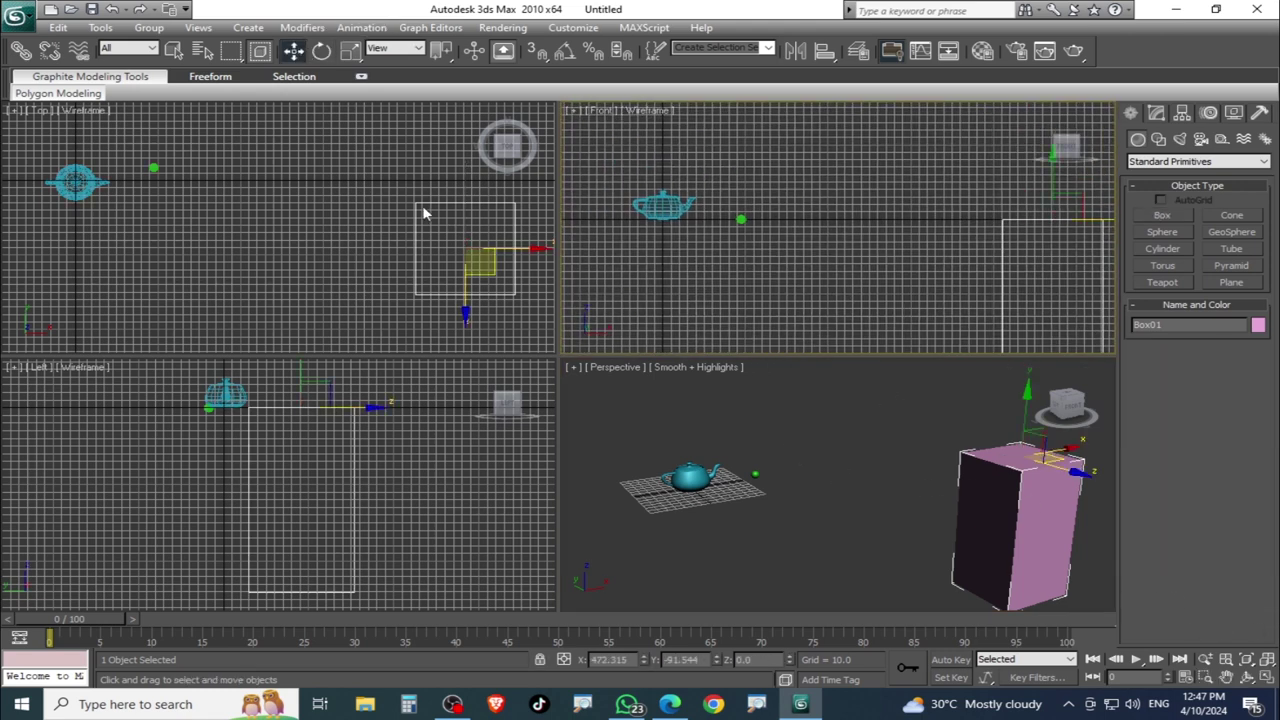
left_click(104, 190)
- Reframe the Perspective view on the teapot and fit it in all four views
middle_click_drag(720, 456, 971, 517, "alt")
key("z")
middle_click_drag(717, 494, 632, 484)
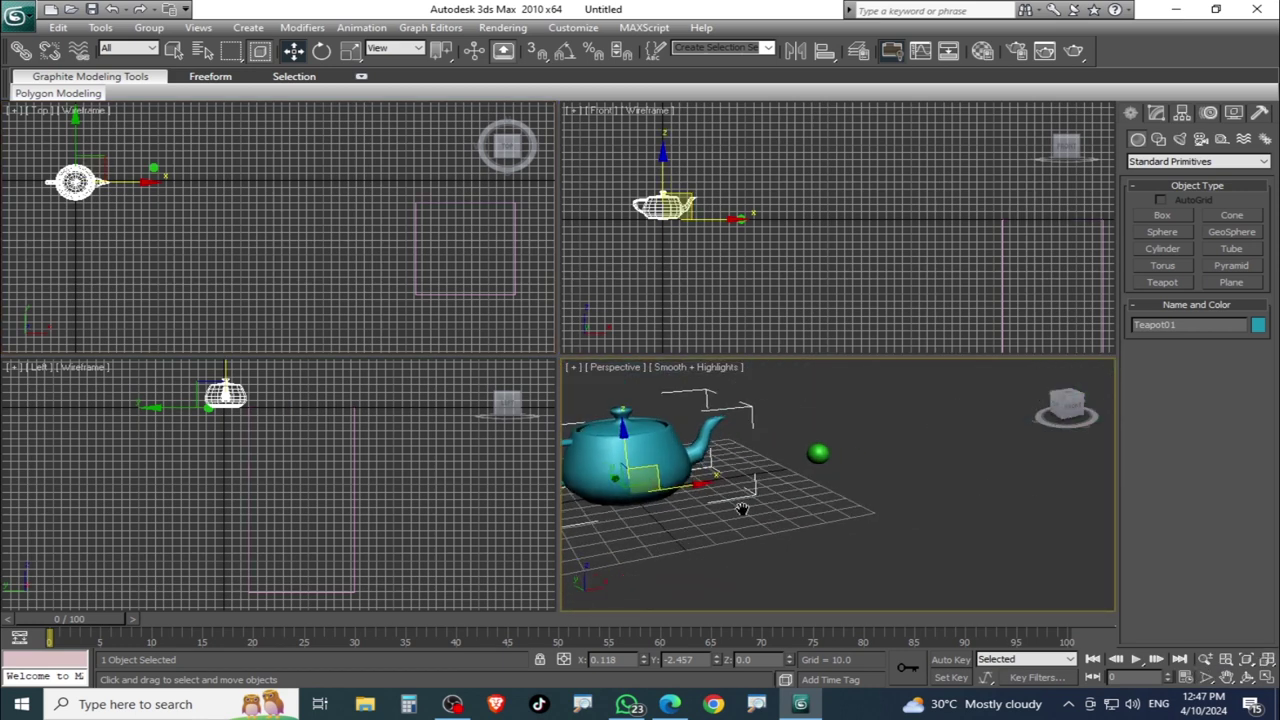
left_click(1267, 659)
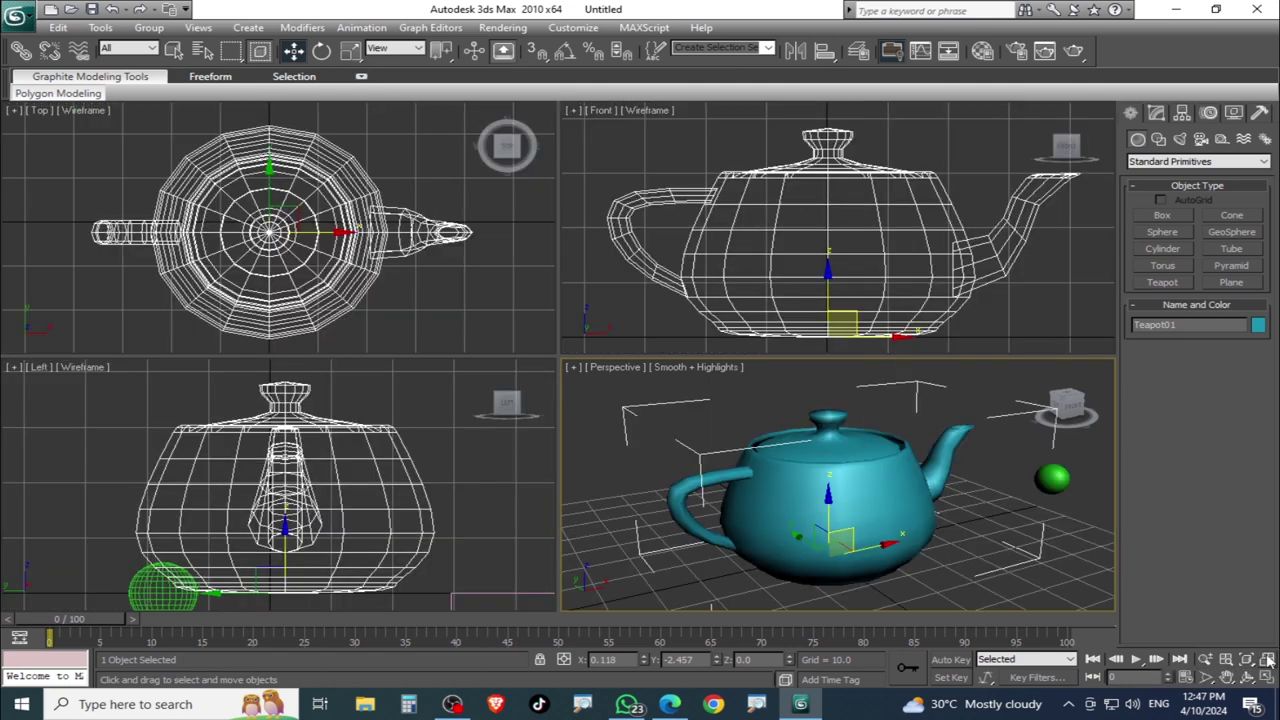
left_click(938, 535)
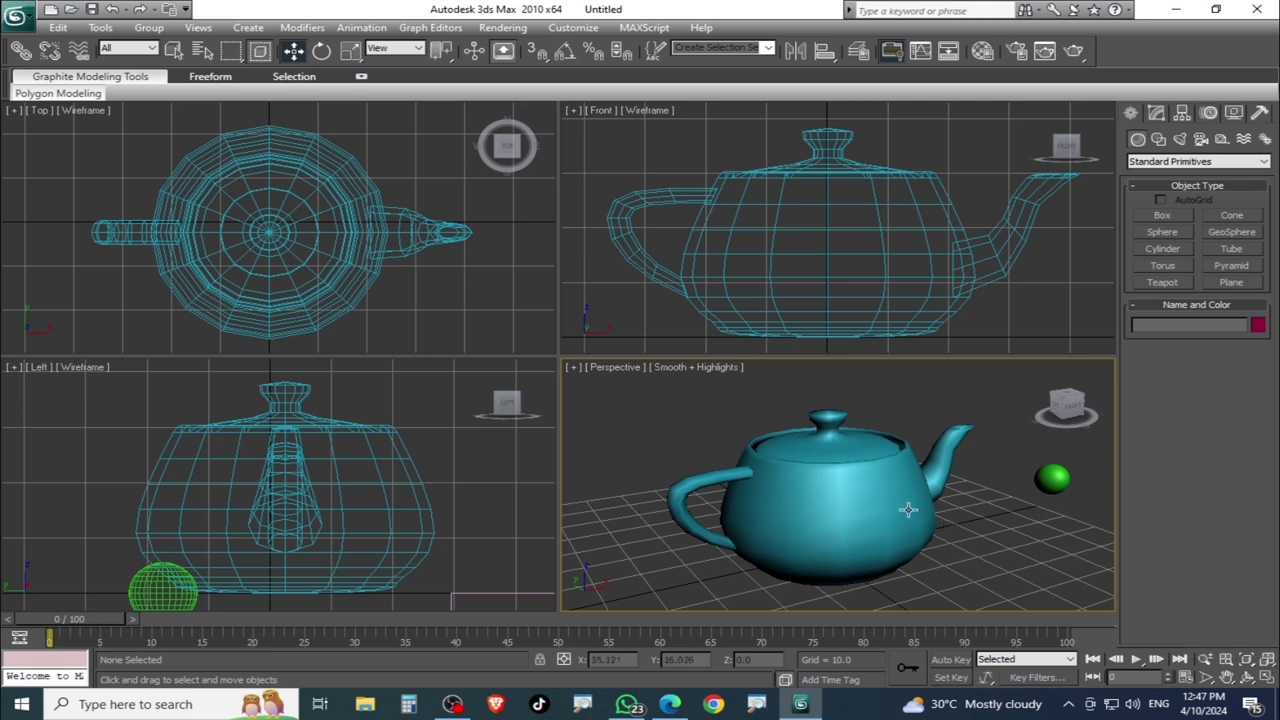
- Fit the teapot, then the green sphere, in all four views with Zoom Extents All Selected
left_click_drag(1264, 667, 1267, 658)
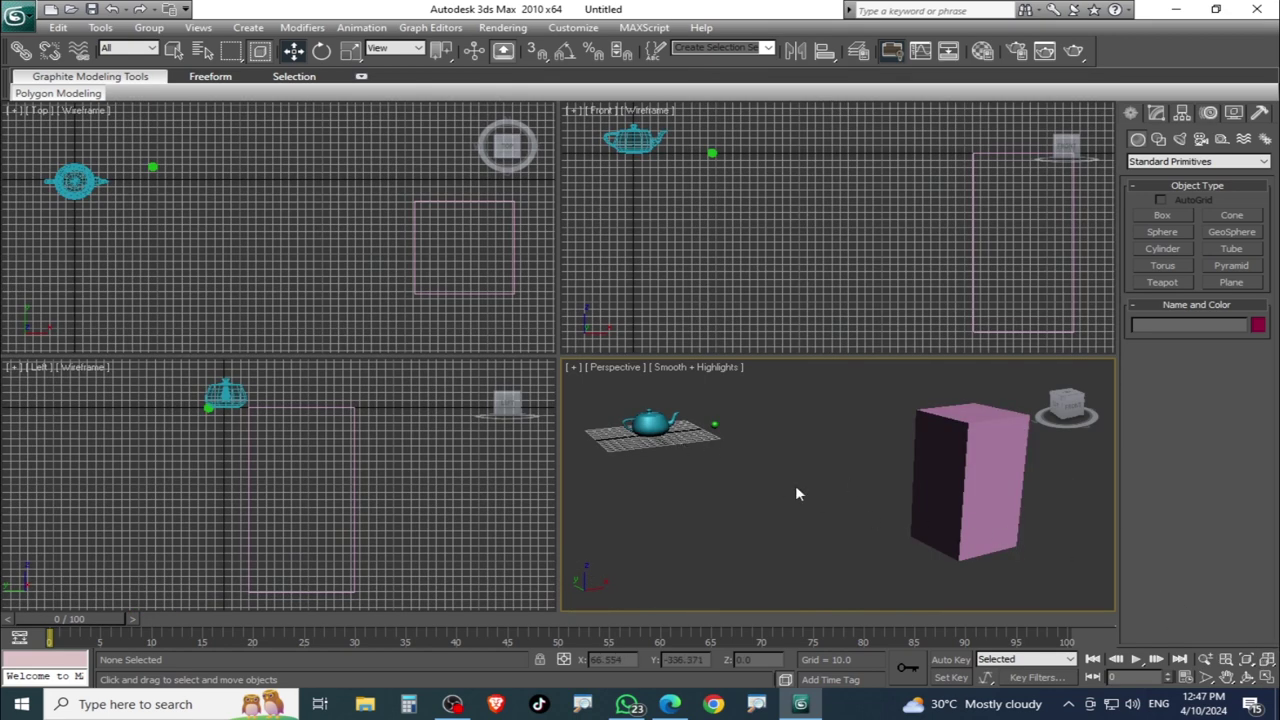
left_click(651, 421)
mouse_move(1247, 660)
left_mouse_down()
mouse_move(1249, 645)
mouse_move(1268, 662)
left_mouse_up()
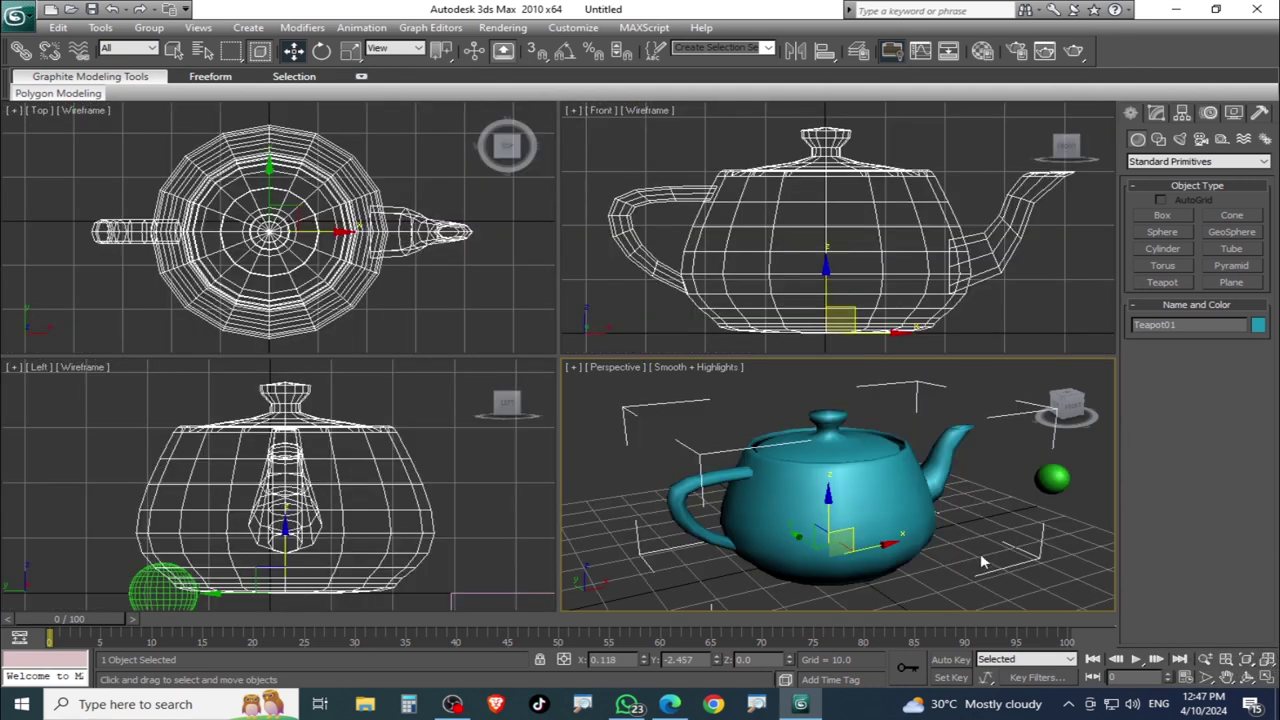
left_click(1057, 484)
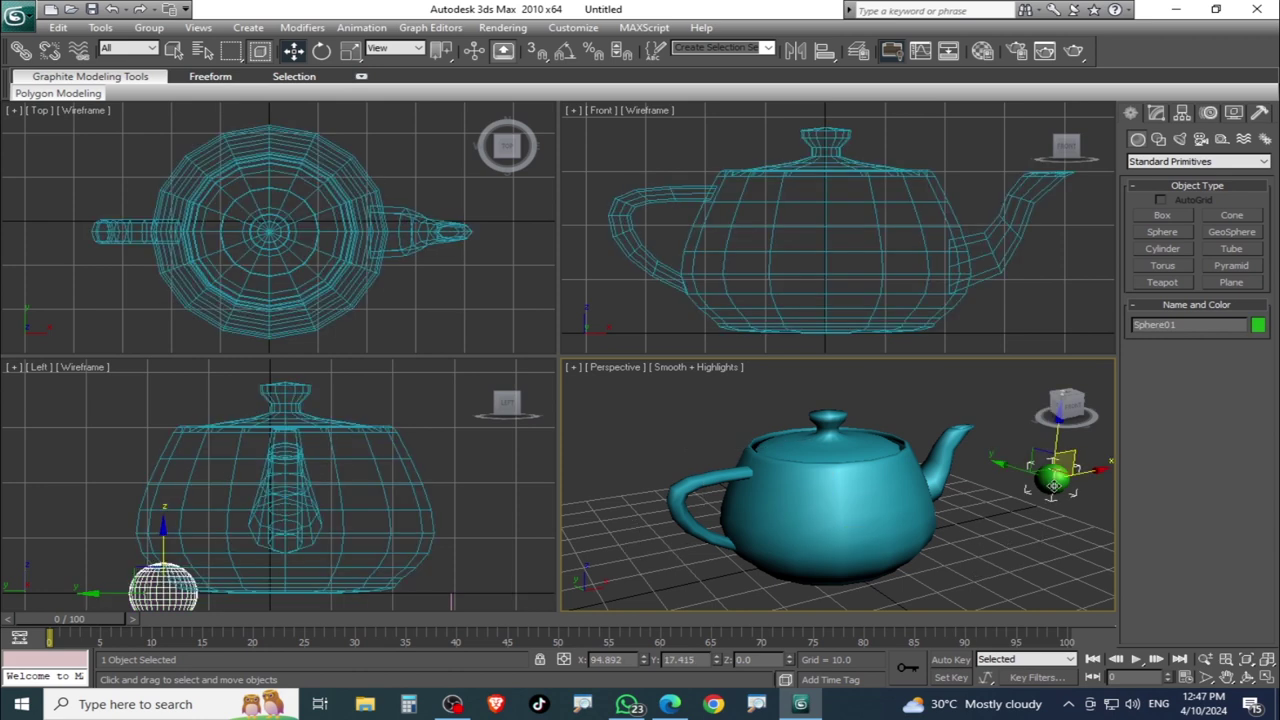
left_click(1267, 657)
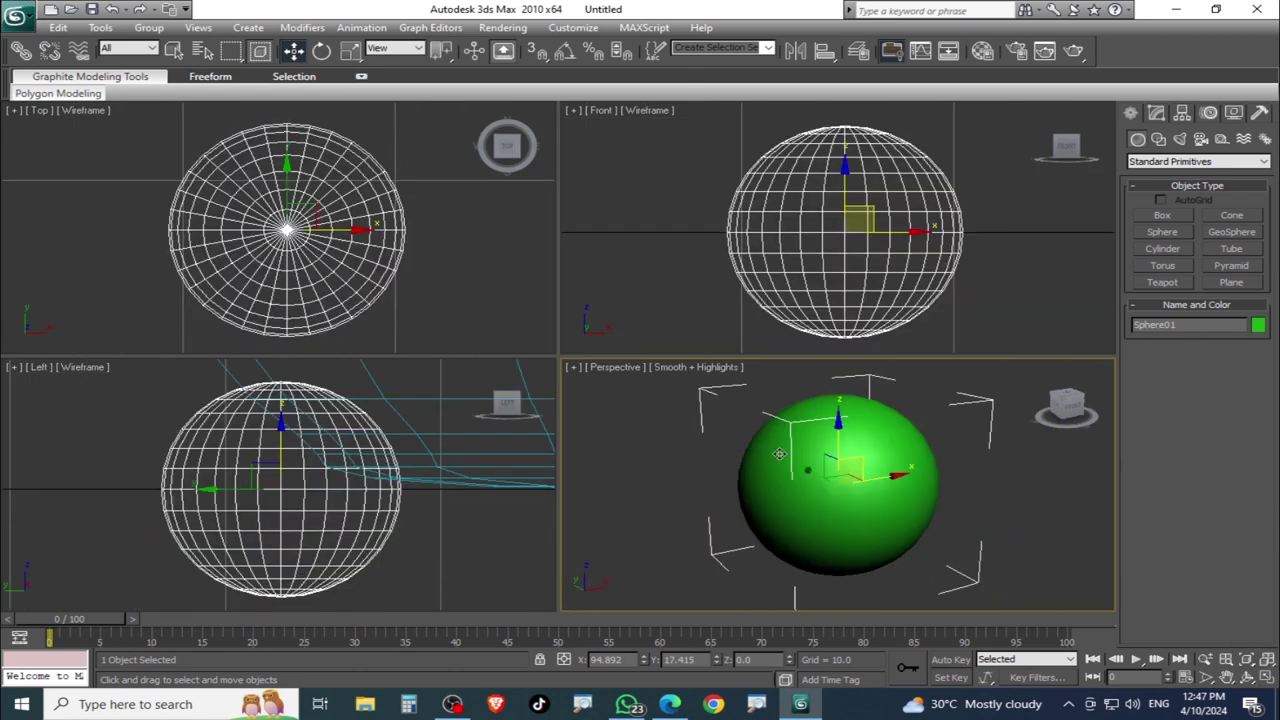
- Frame every object in all views, then pan the Perspective view right and down
left_click(1080, 569)
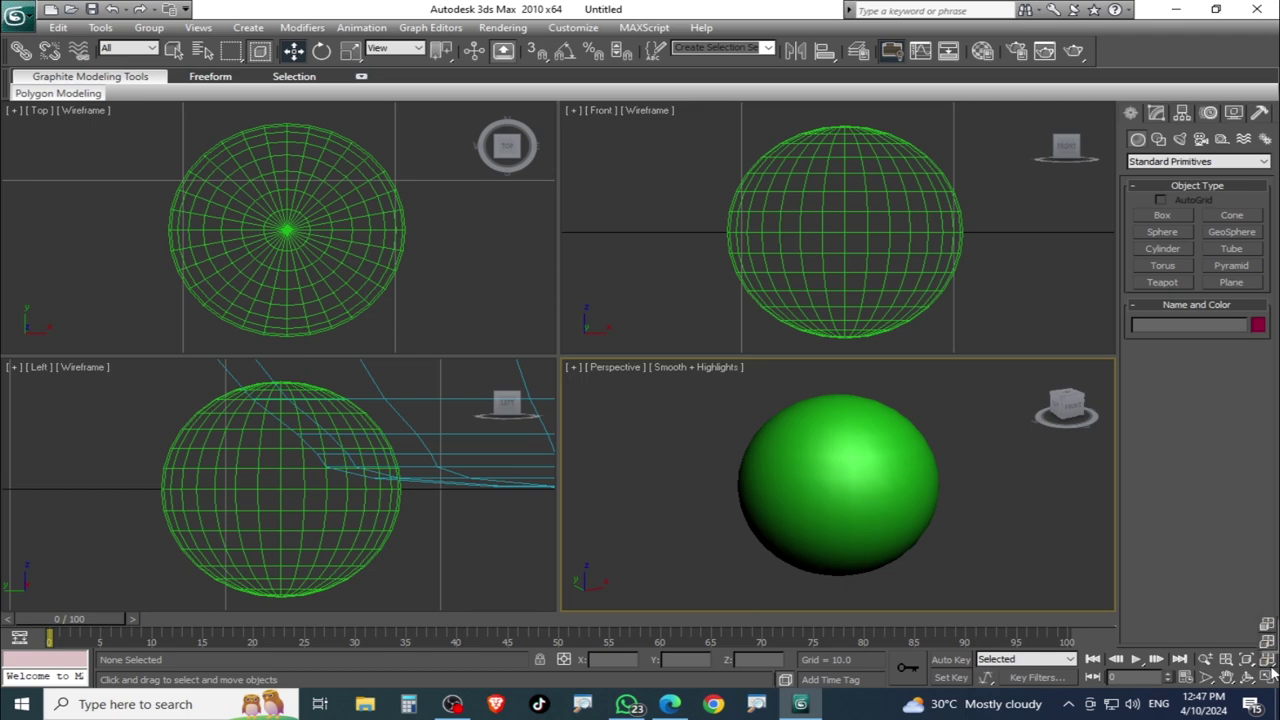
left_click(1265, 640)
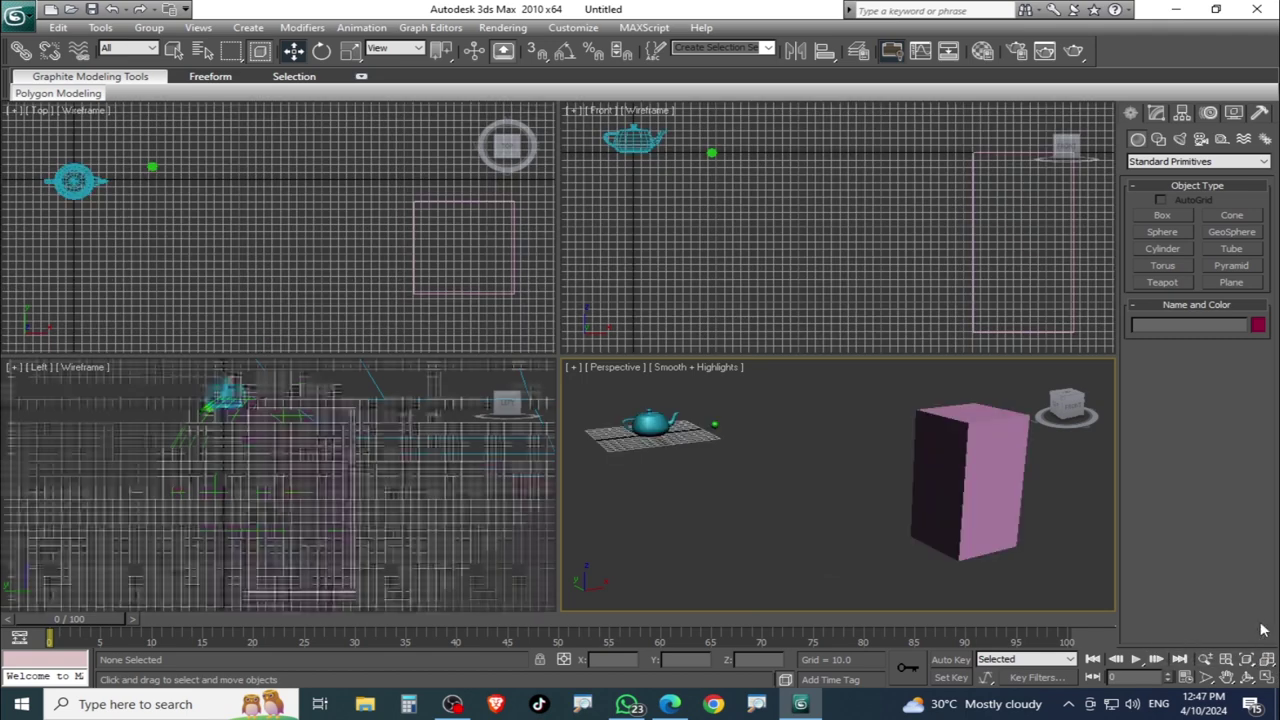
middle_click_drag(1092, 534, 1137, 587)
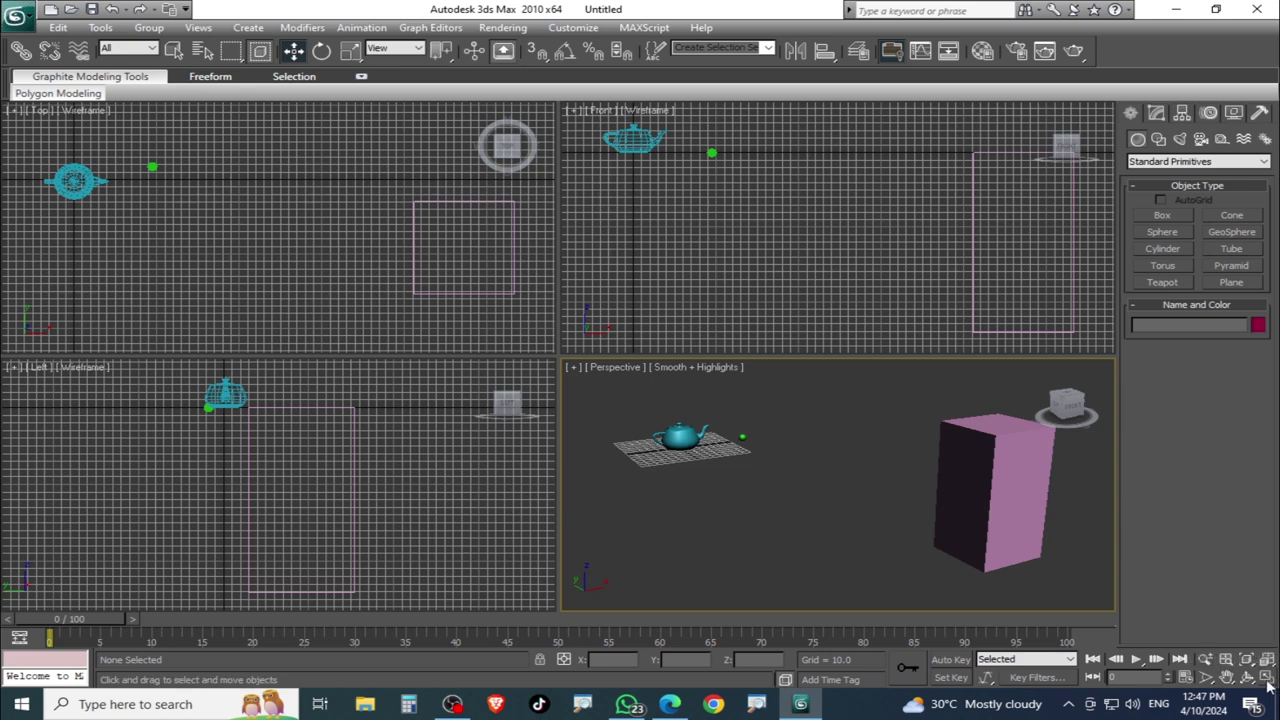
- Select the teapot and zoom and pan the Perspective view to center it large
left_click(680, 437)
scroll(880, 470, "up", 3)
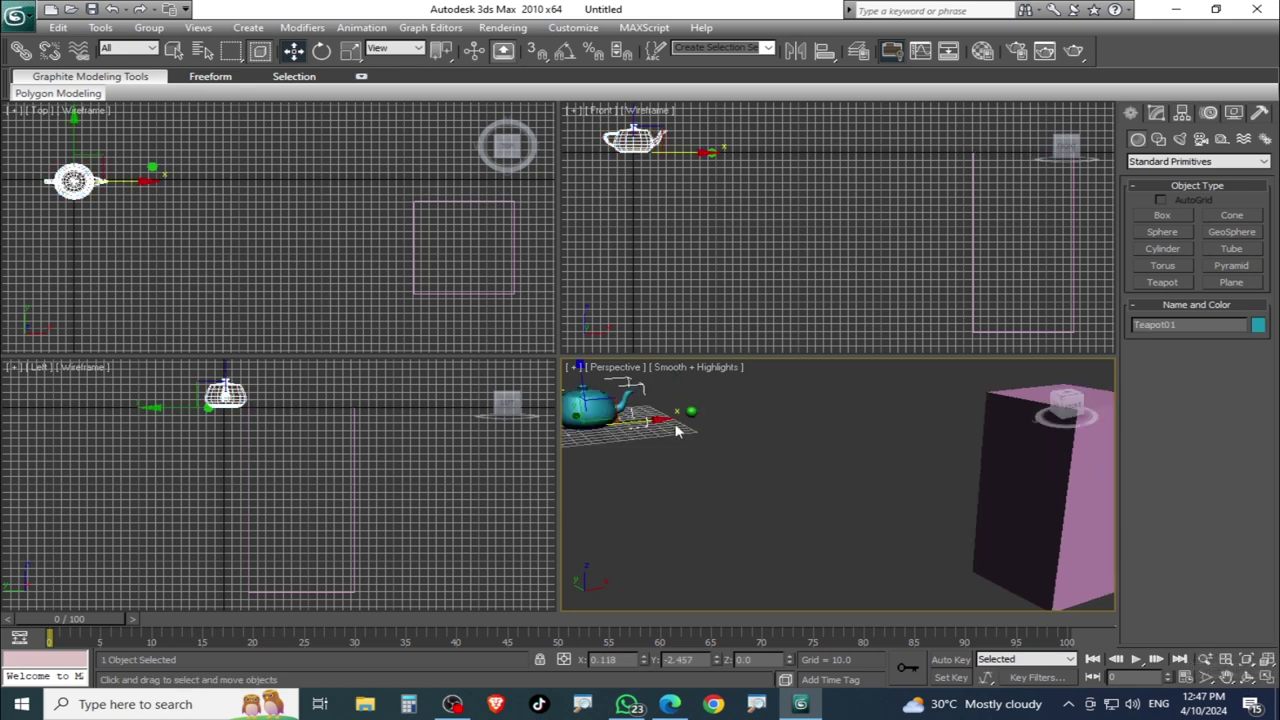
middle_click_drag(602, 429, 845, 507)
scroll(845, 507, "up", 4)
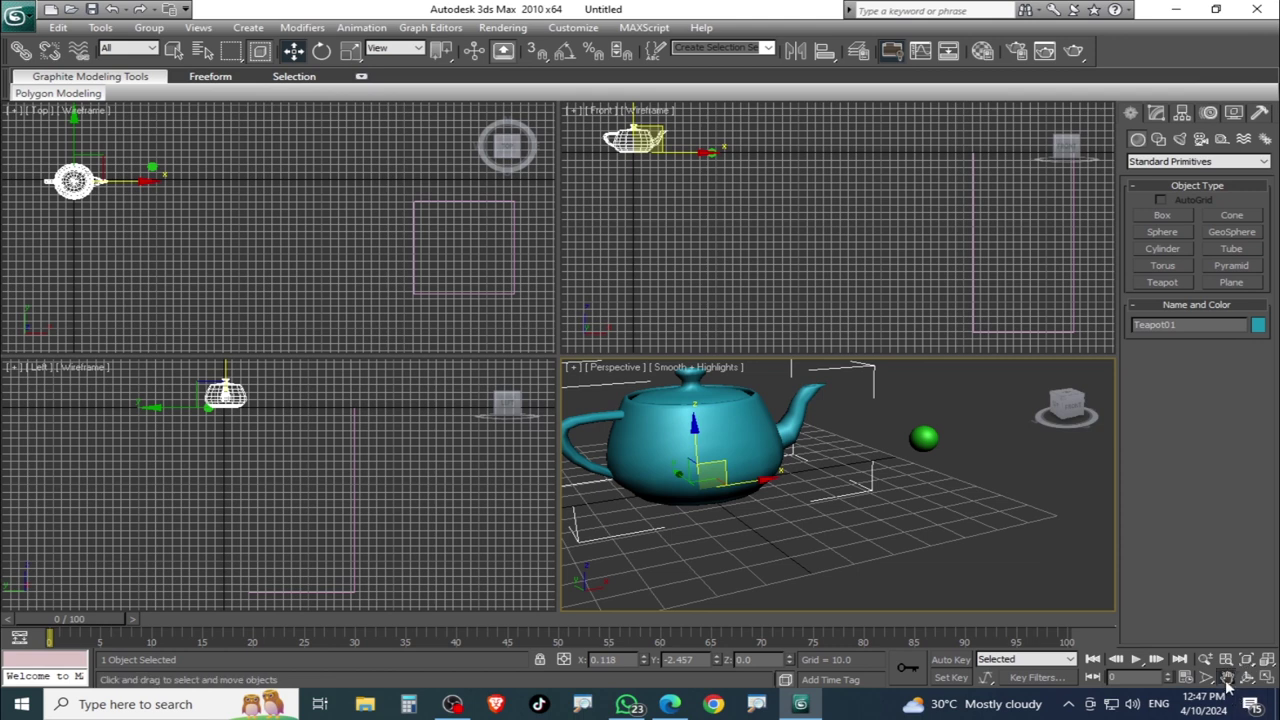
left_click(1226, 677)
mouse_move(839, 539)
left_mouse_down()
mouse_move(814, 491)
mouse_move(865, 530)
left_mouse_up()
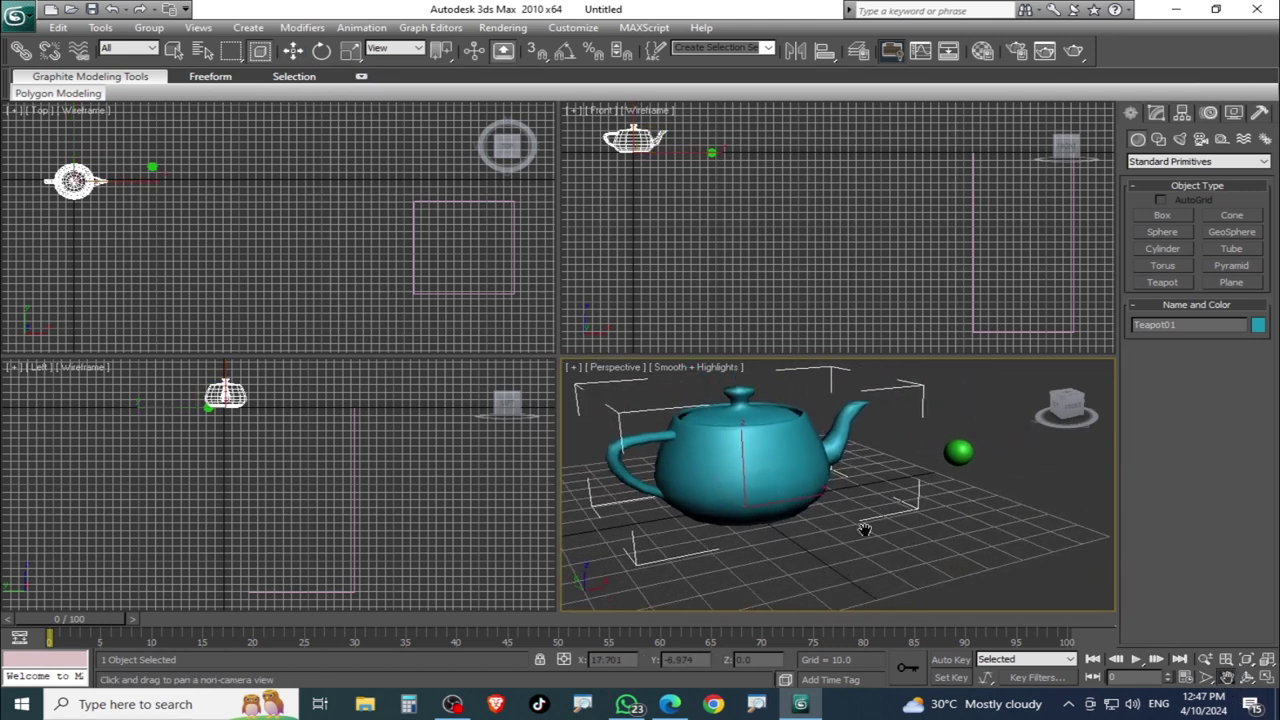
mouse_move(764, 495)
left_mouse_down()
mouse_move(930, 500)
mouse_move(700, 500)
mouse_move(762, 505)
left_mouse_up()
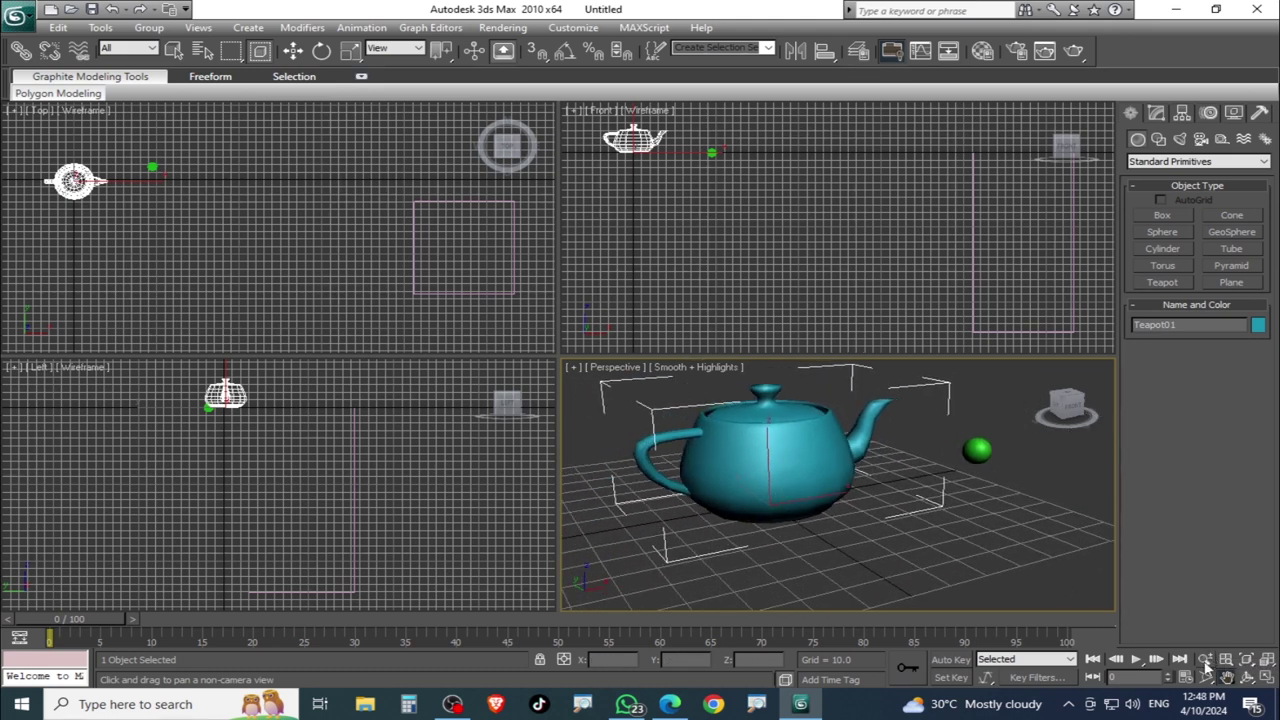
- Move the teapot along its Y axis, then drag it with Select and Rotate
left_click(293, 51)
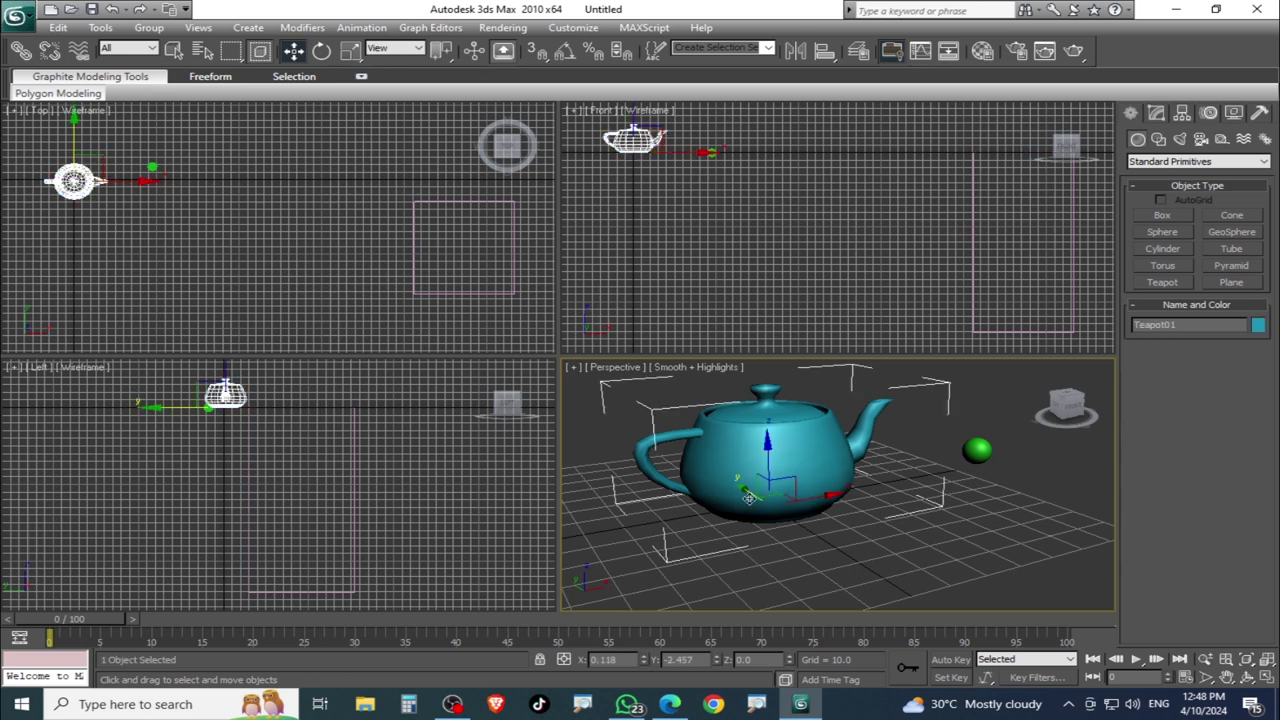
left_click_drag(746, 491, 388, 133)
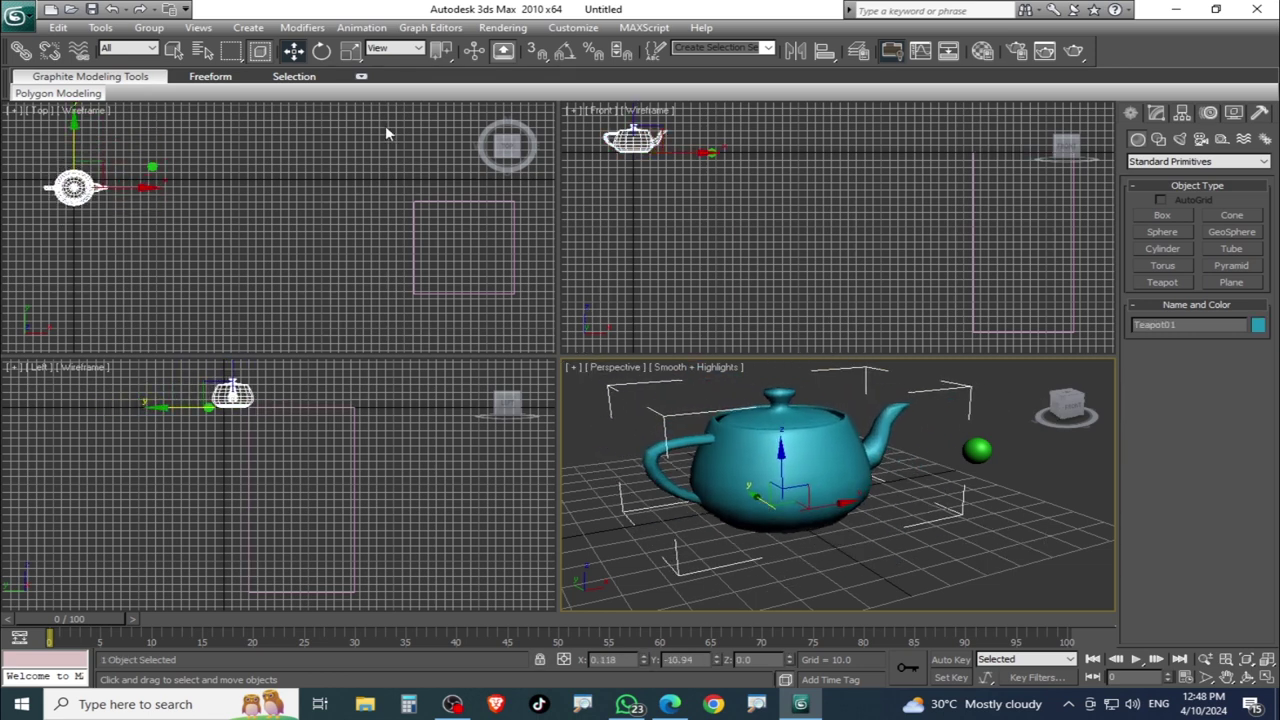
left_click(320, 51)
mouse_move(754, 536)
left_mouse_down()
mouse_move(997, 543)
mouse_move(383, 173)
left_mouse_up()
- Scale the teapot uniformly to about 134 percent, then undo the resize
left_click(352, 52)
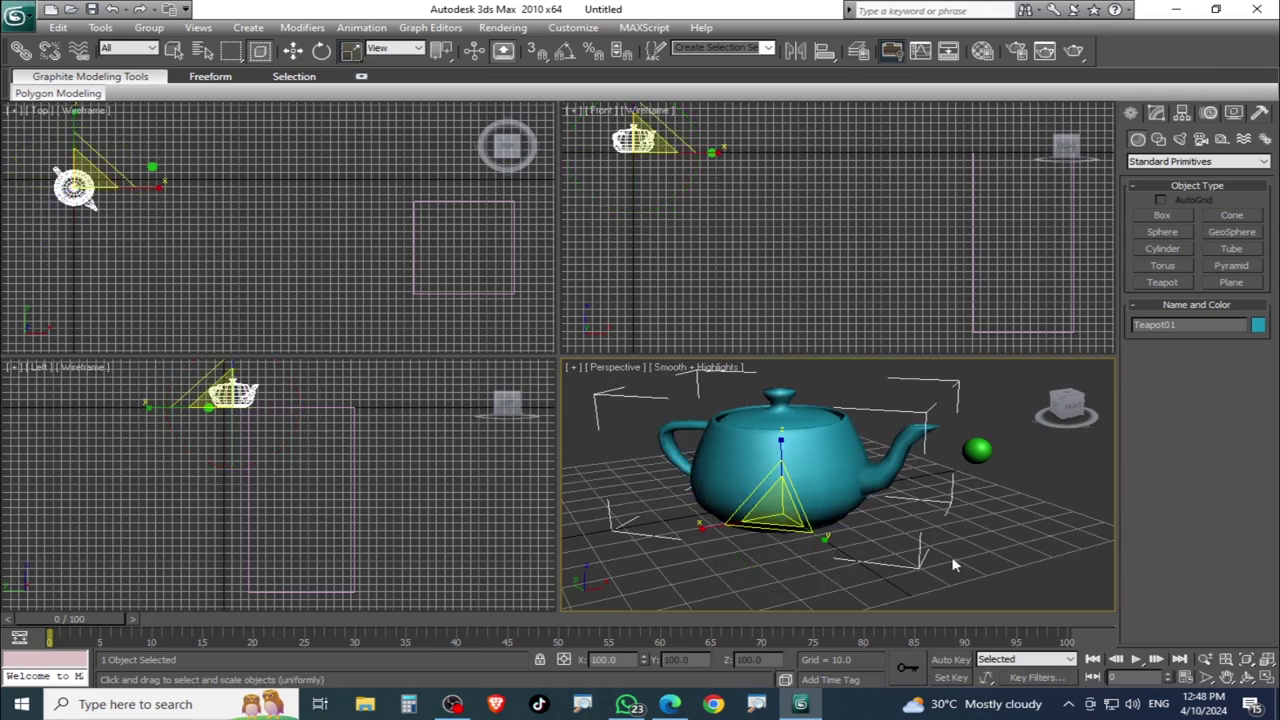
left_click_drag(754, 478, 700, 380)
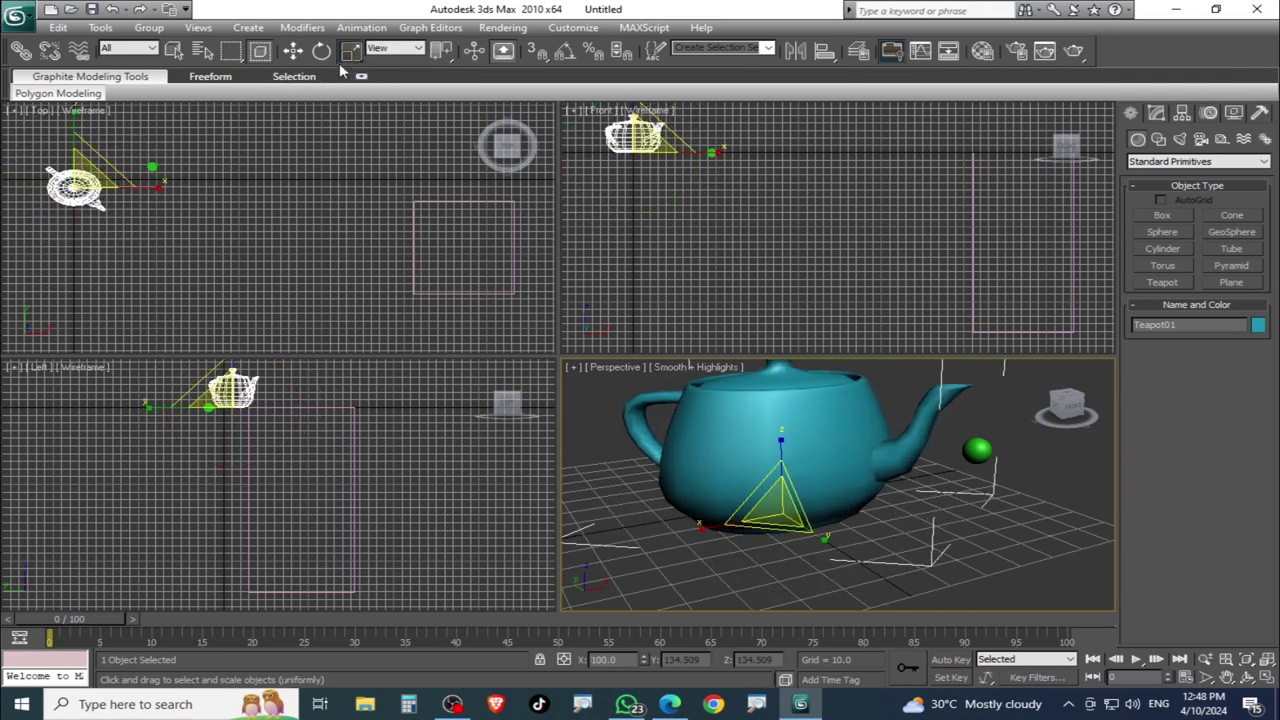
key("ctrl+z")
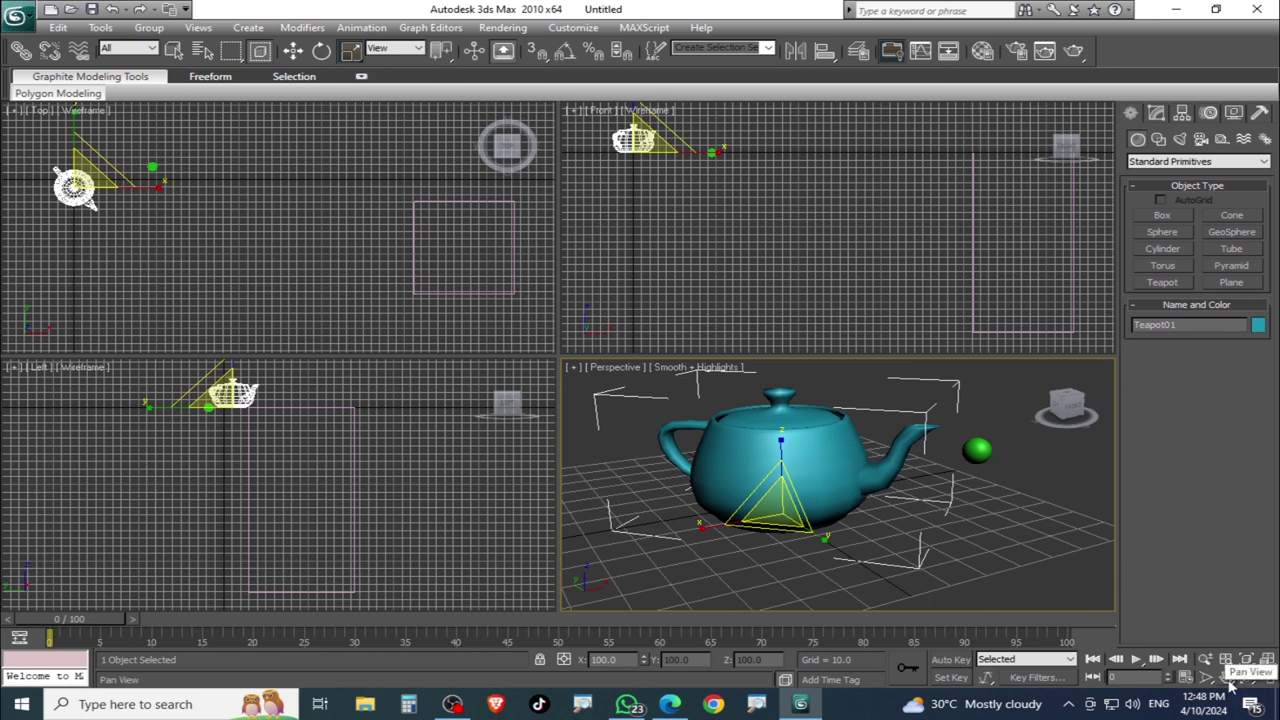
- Pan and zoom the Perspective view closer around the teapot
mouse_move(740, 468)
middle_mouse_down()
mouse_move(754, 465)
mouse_move(736, 467)
middle_mouse_up()
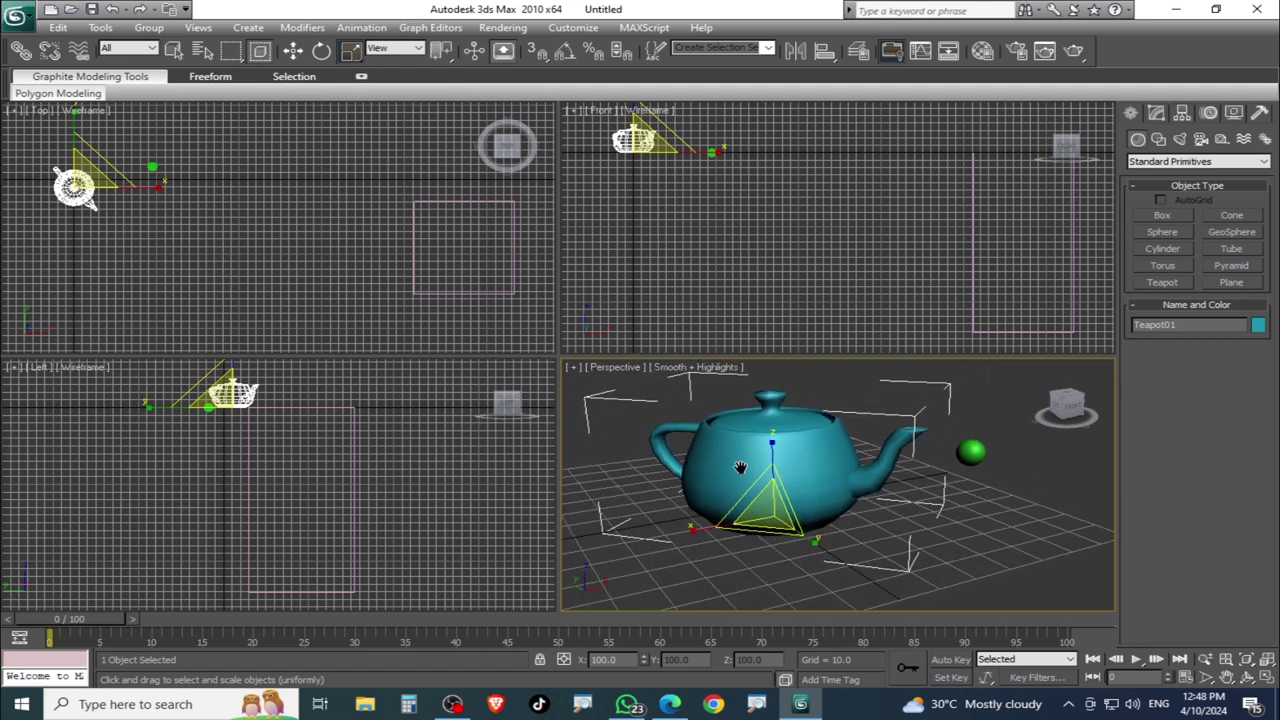
left_click(1203, 683)
mouse_move(770, 450)
left_mouse_down()
mouse_move(770, 540)
mouse_move(772, 483)
left_mouse_up()
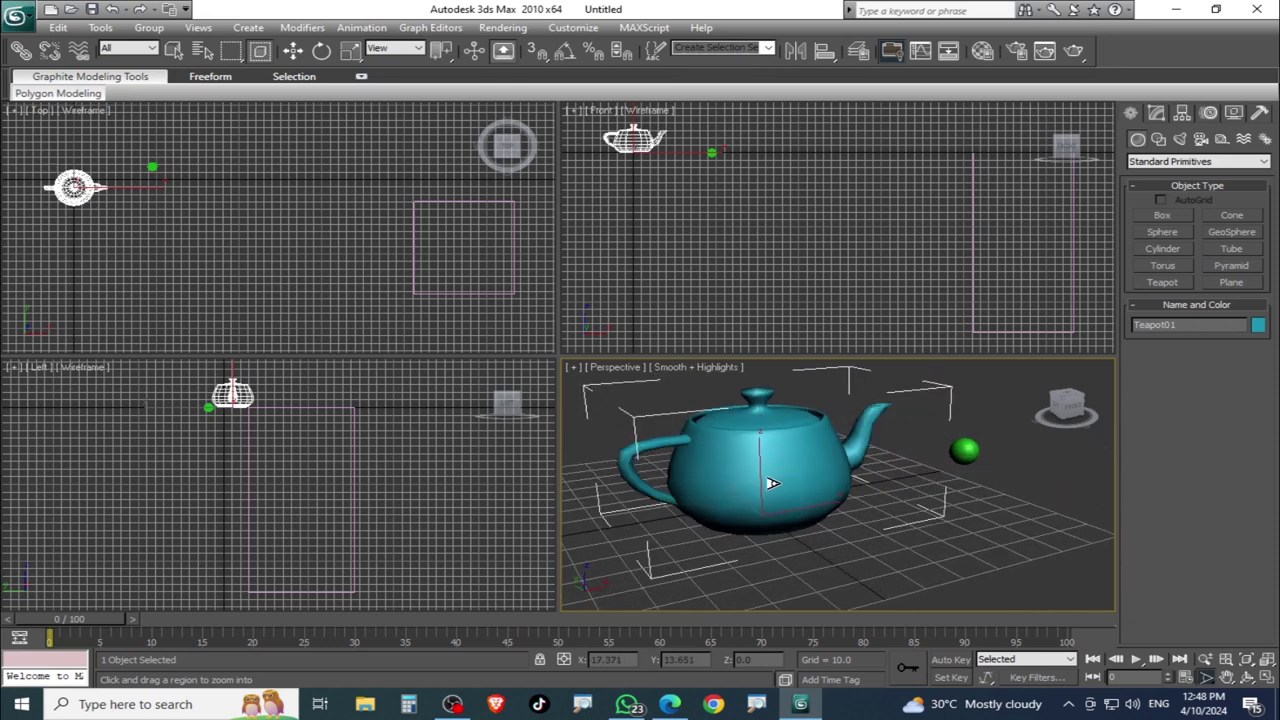
left_click(1238, 683)
mouse_move(790, 450)
left_mouse_down()
mouse_move(797, 586)
mouse_move(820, 428)
mouse_move(838, 528)
mouse_move(835, 455)
mouse_move(838, 553)
mouse_move(837, 534)
mouse_move(1069, 523)
left_mouse_up()
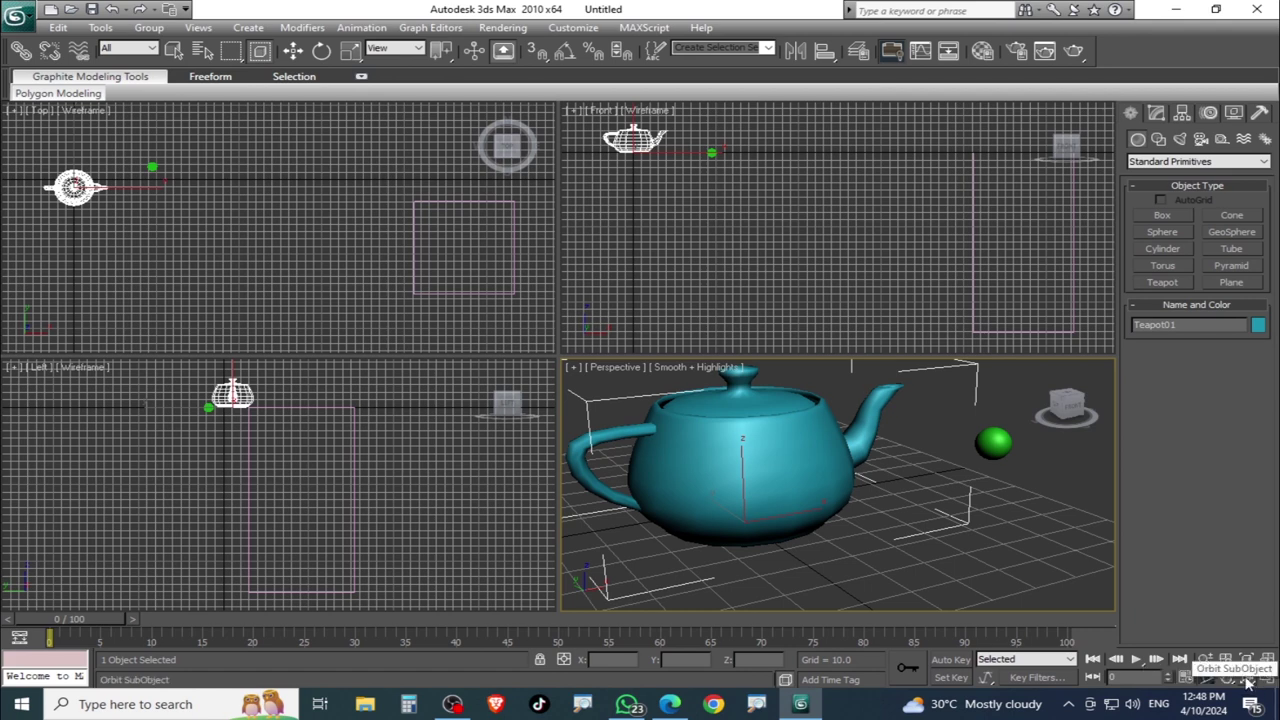
- Orbit the Perspective view around the teapot with Orbit SubObject, viewing it from above
left_click(1247, 682)
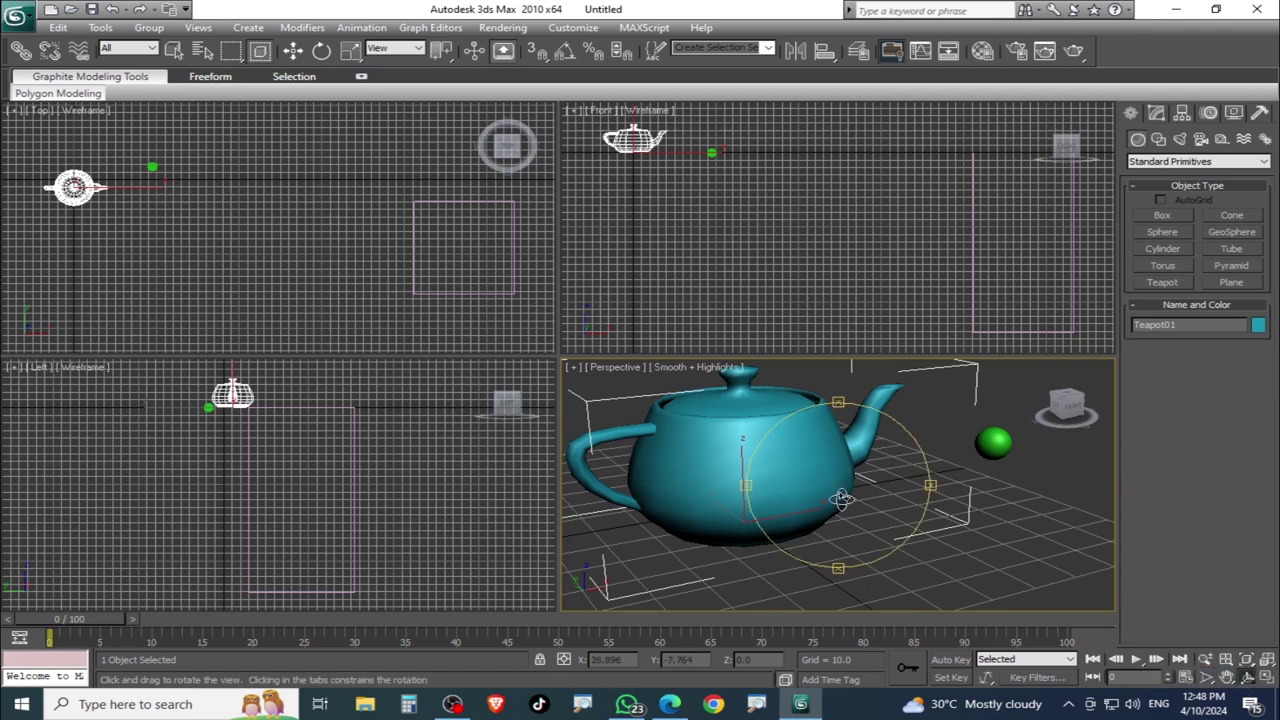
mouse_move(826, 473)
left_mouse_down()
mouse_move(766, 461)
mouse_move(800, 437)
left_mouse_up()
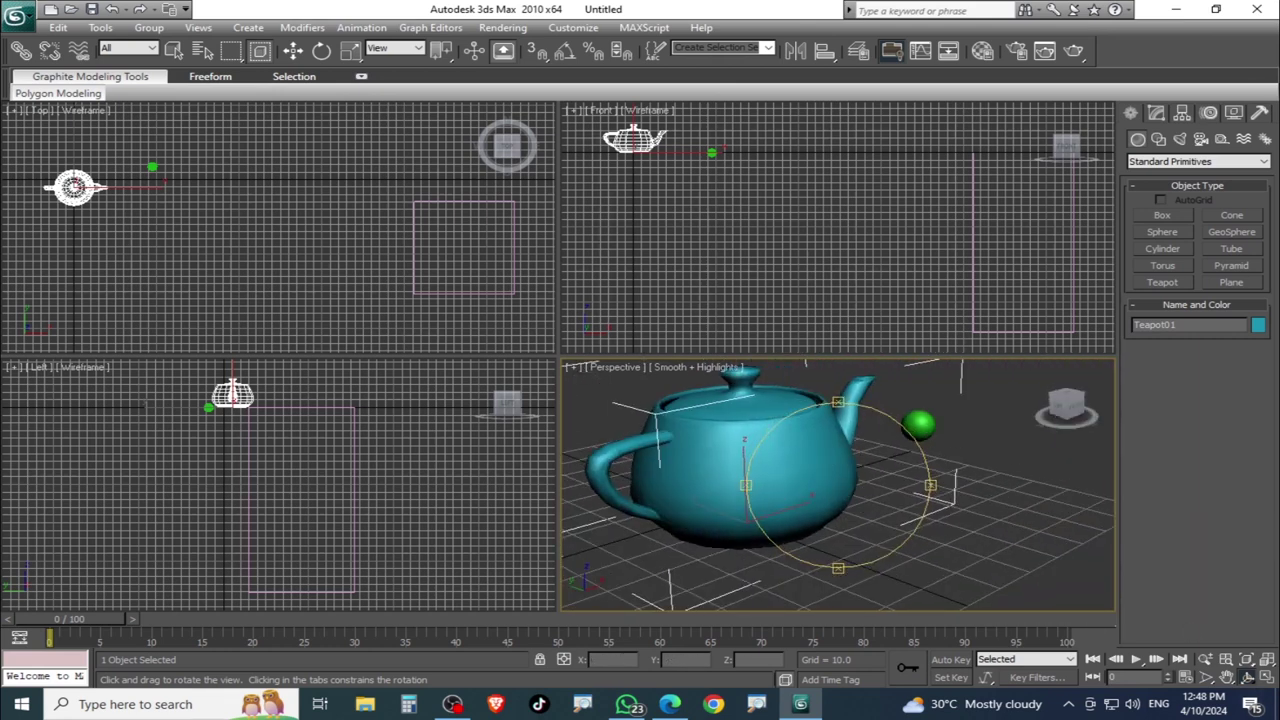
mouse_move(843, 486)
left_mouse_down()
mouse_move(1034, 514)
mouse_move(792, 486)
mouse_move(857, 491)
left_mouse_up()
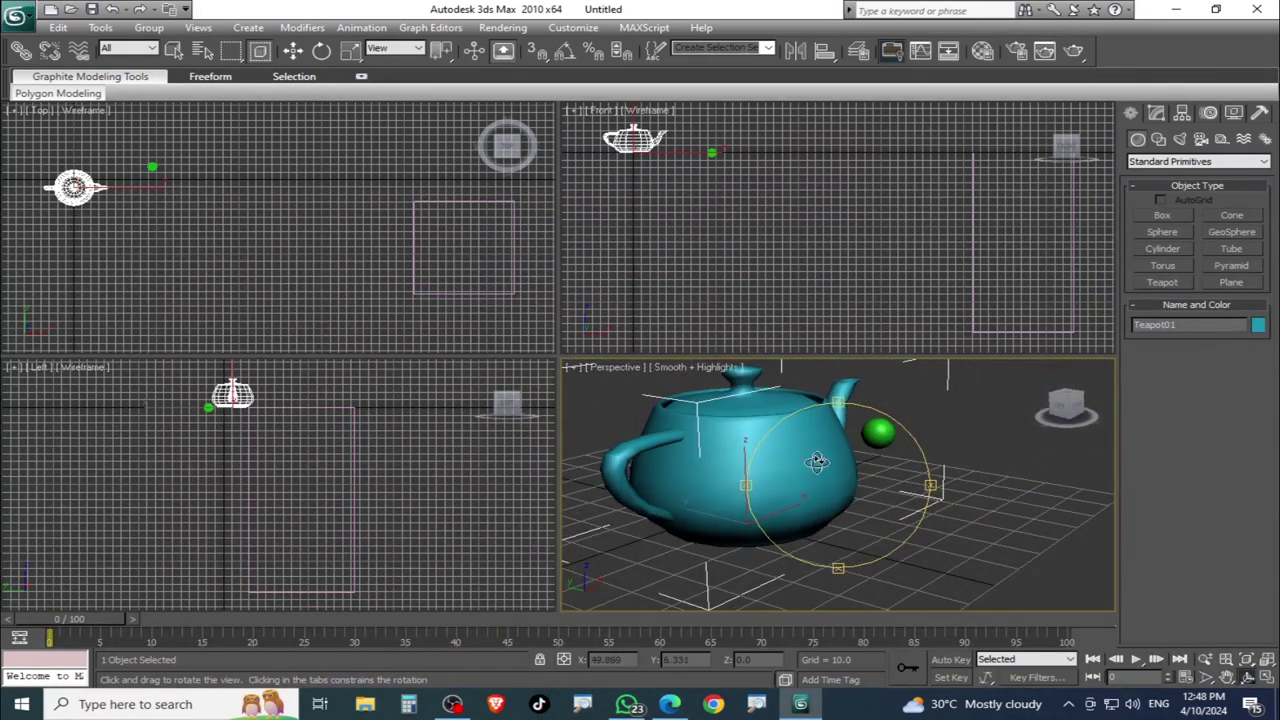
mouse_move(801, 455)
left_mouse_down()
mouse_move(860, 470)
mouse_move(1100, 590)
left_mouse_up()
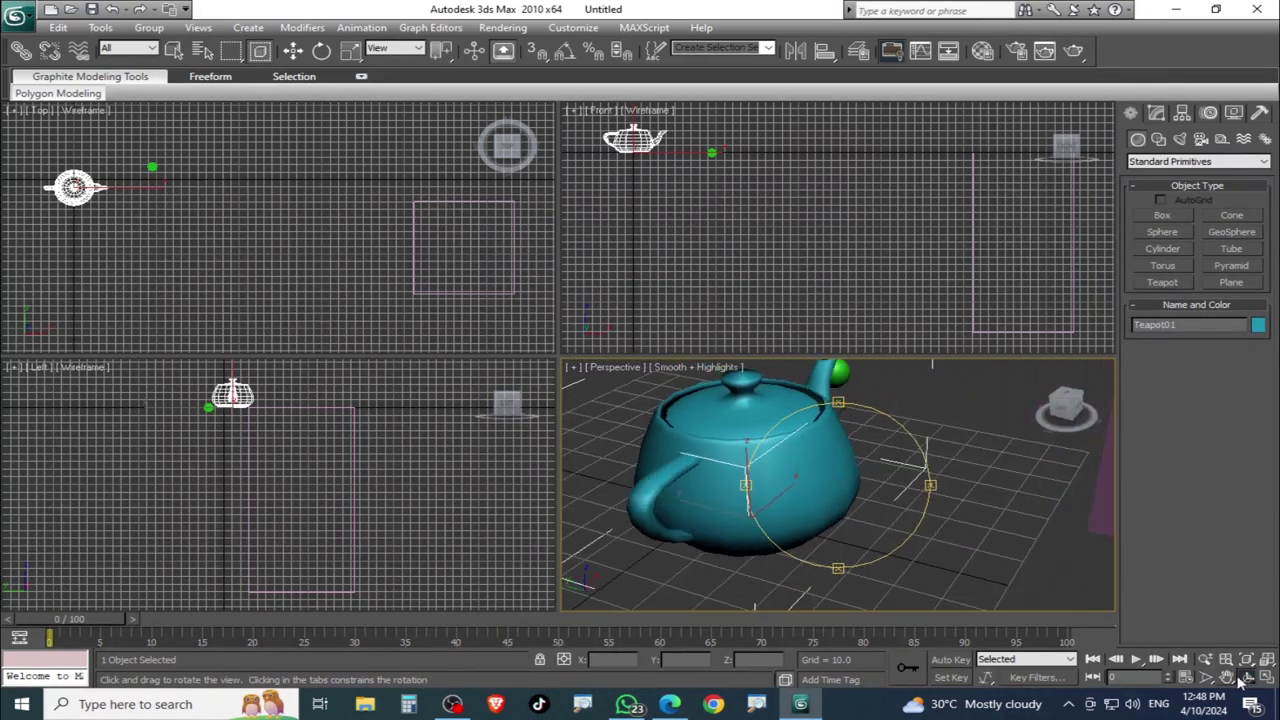
mouse_move(900, 500)
left_mouse_down()
mouse_move(866, 478)
mouse_move(890, 497)
left_mouse_up()
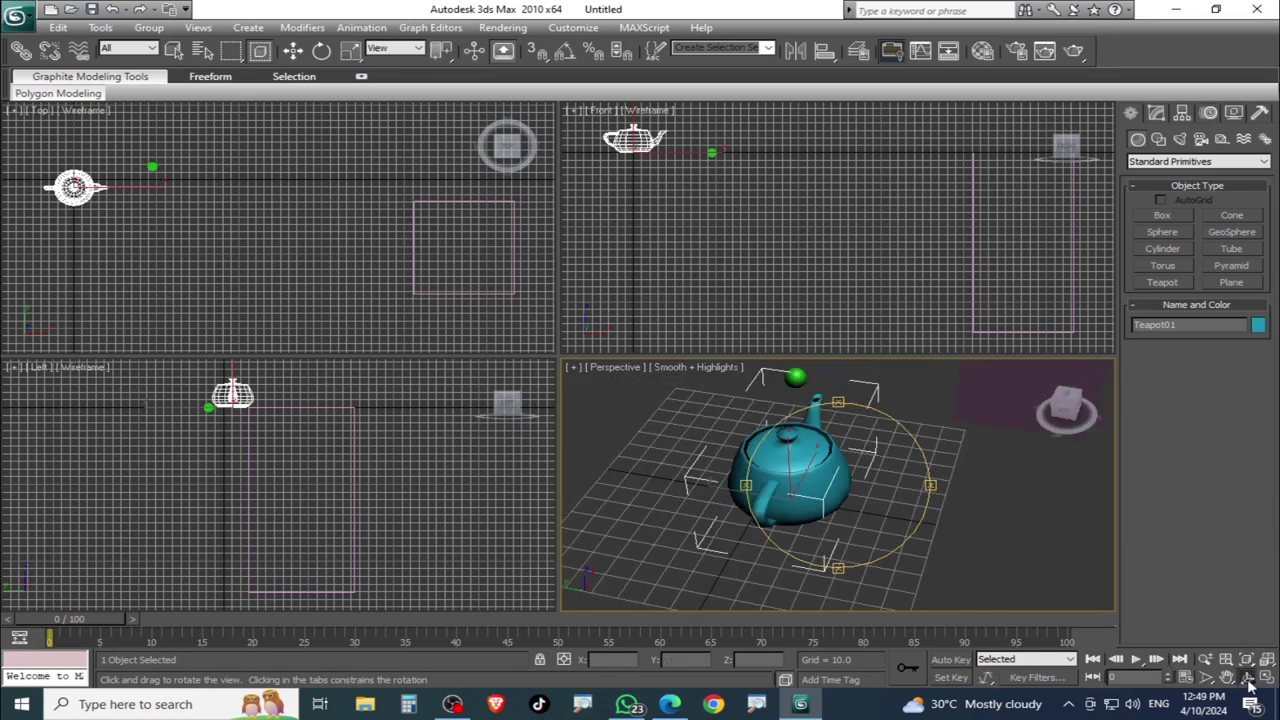
left_click(1247, 676)
- Orbit low until the pink box appears behind, then fit the view to the teapot
left_click_drag(847, 471, 880, 445)
left_click_drag(836, 487, 918, 515)
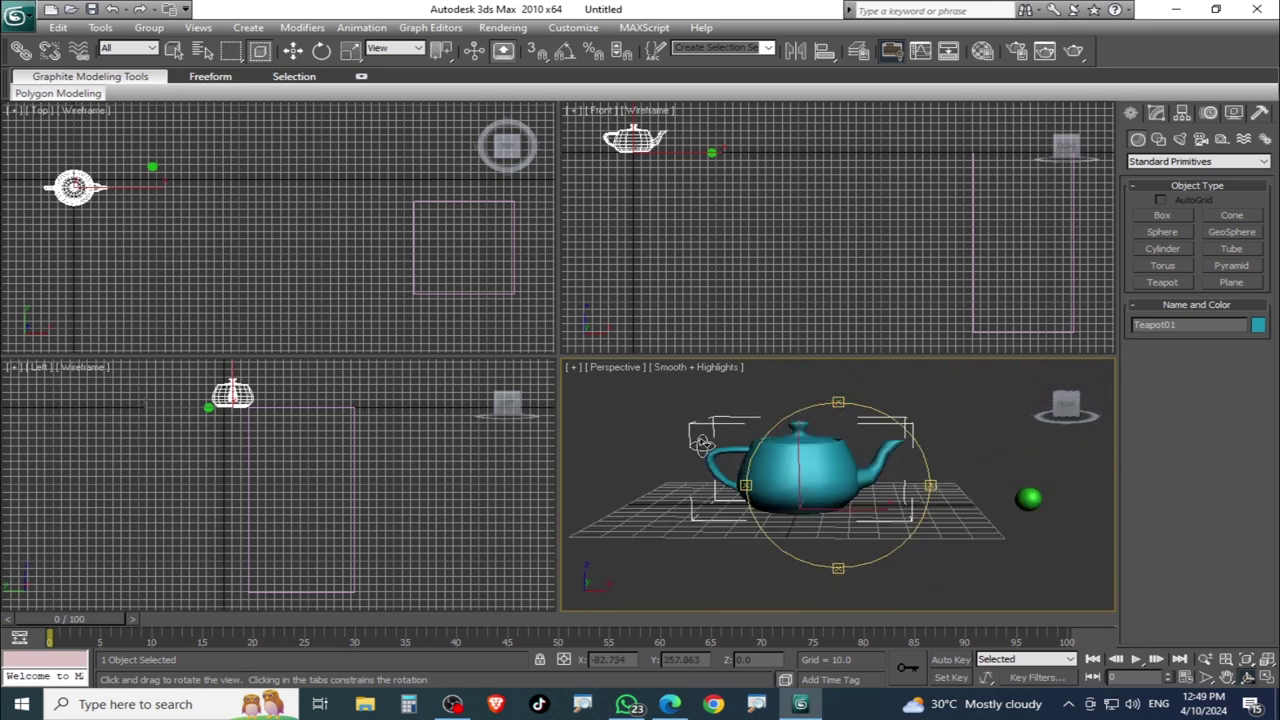
left_click_drag(918, 515, 826, 484)
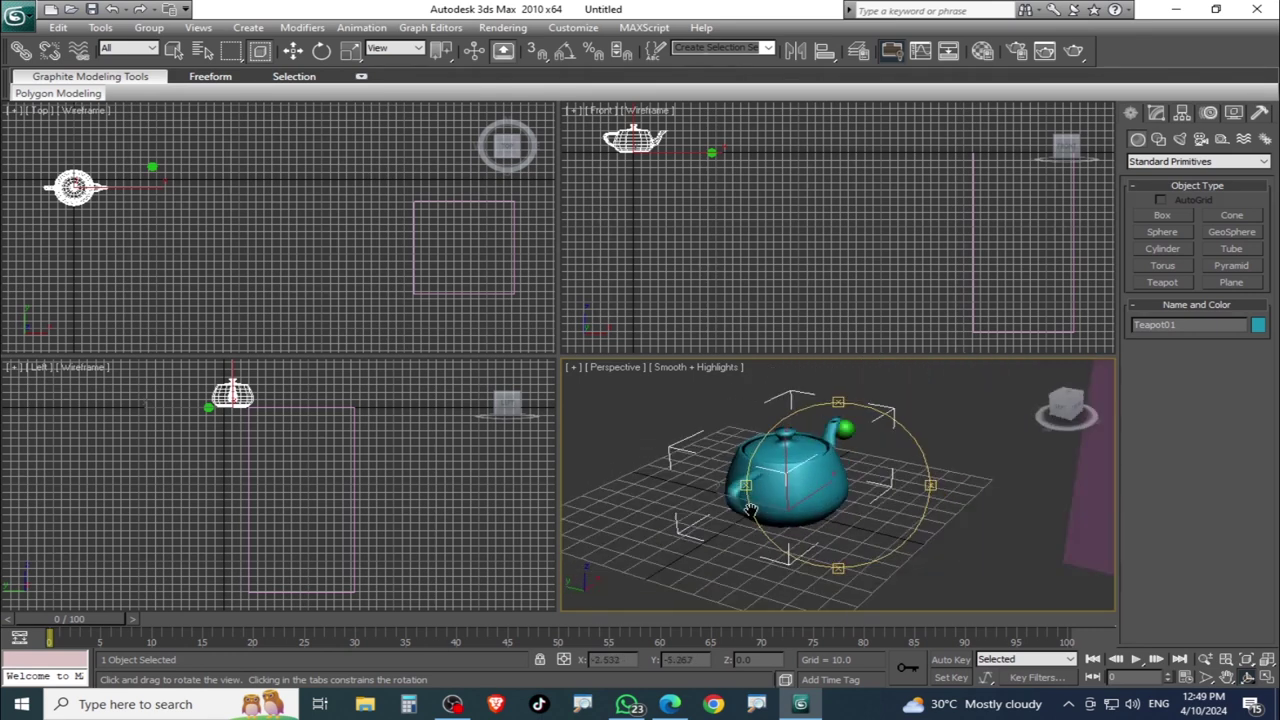
left_click(1266, 677)
left_click(1266, 677)
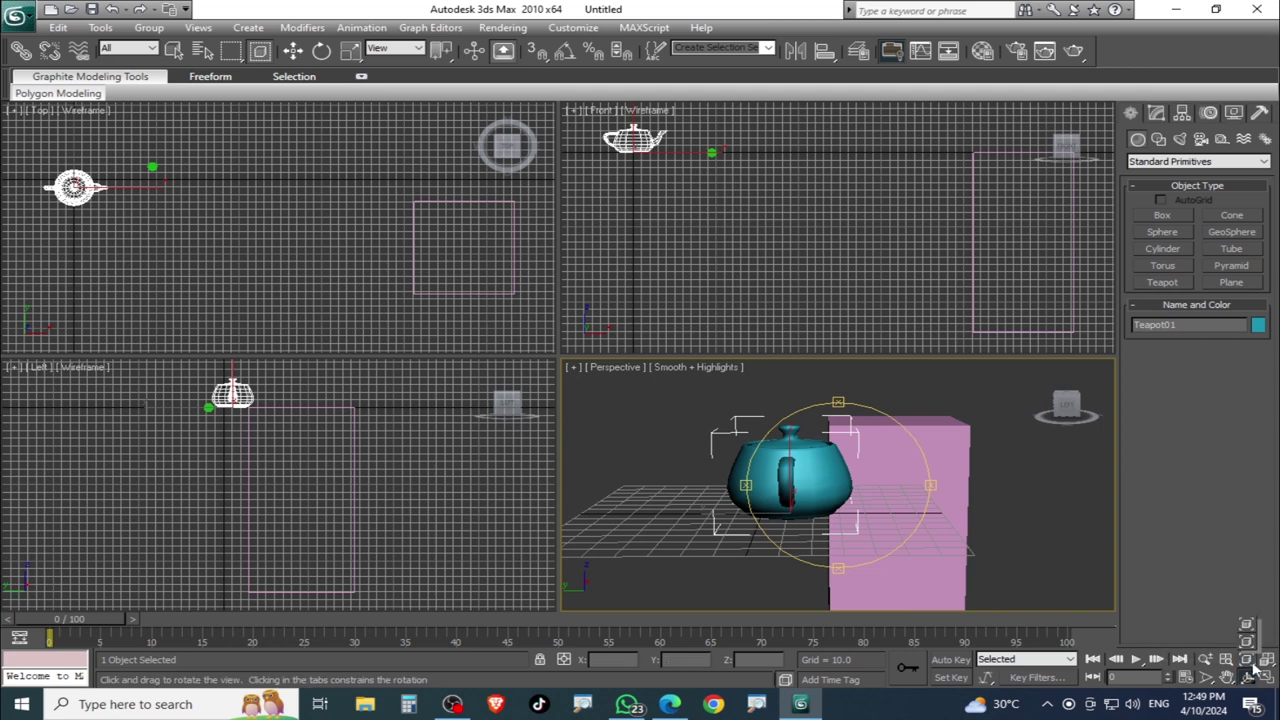
left_click(1247, 645)
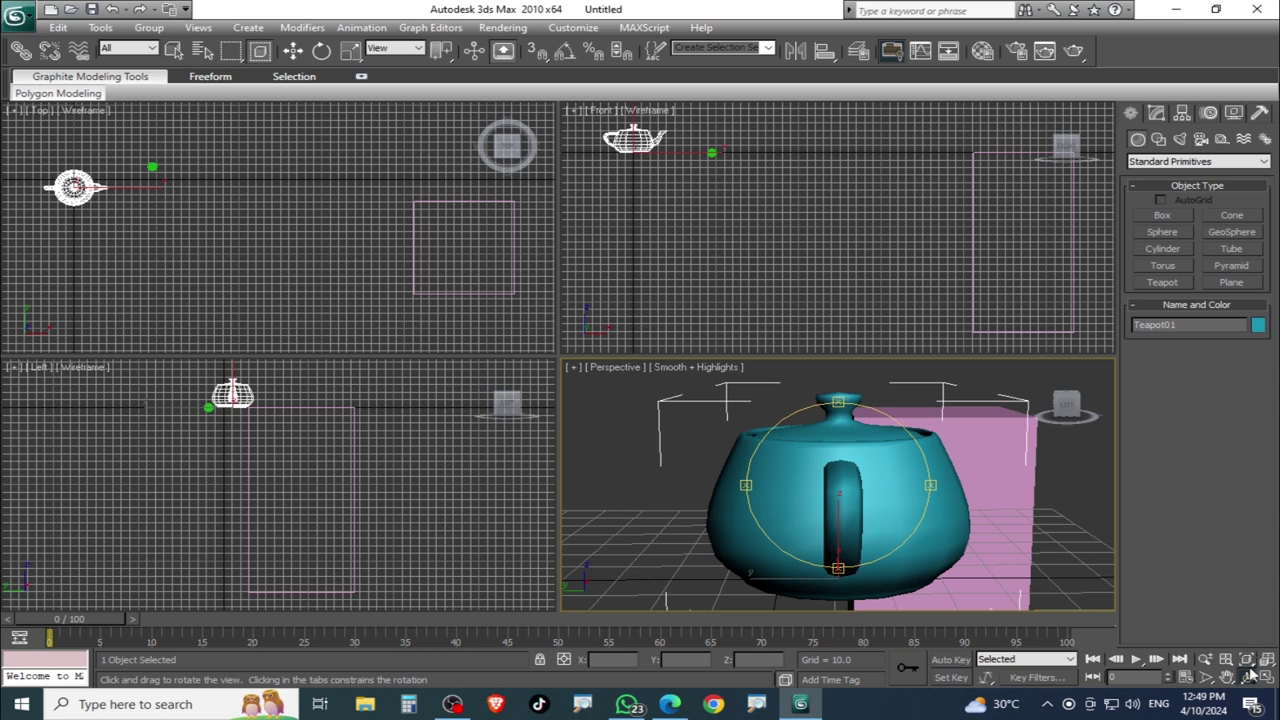
left_click_drag(1245, 670, 1236, 672)
- Zoom the Perspective view out, orbit around the pink box, then clear the selection in Front and Top
left_click(292, 50)
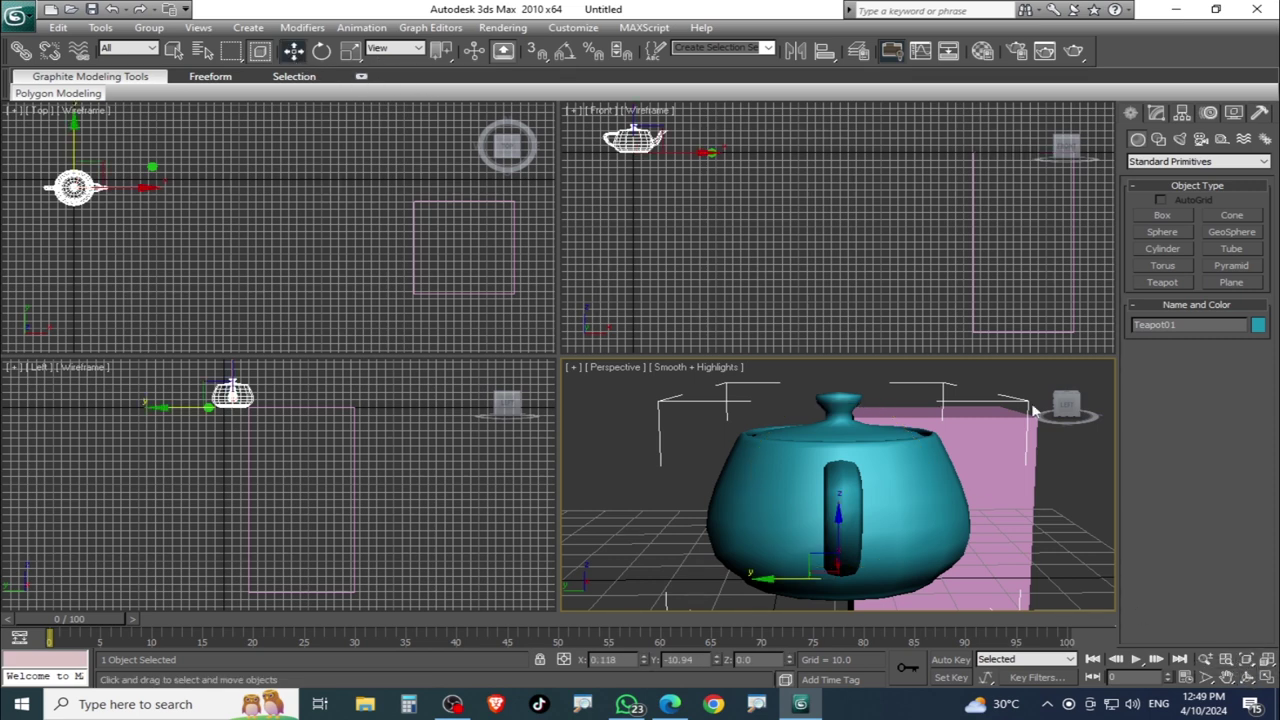
left_click(1080, 527)
scroll(1032, 515, "down", 3)
left_click(928, 517)
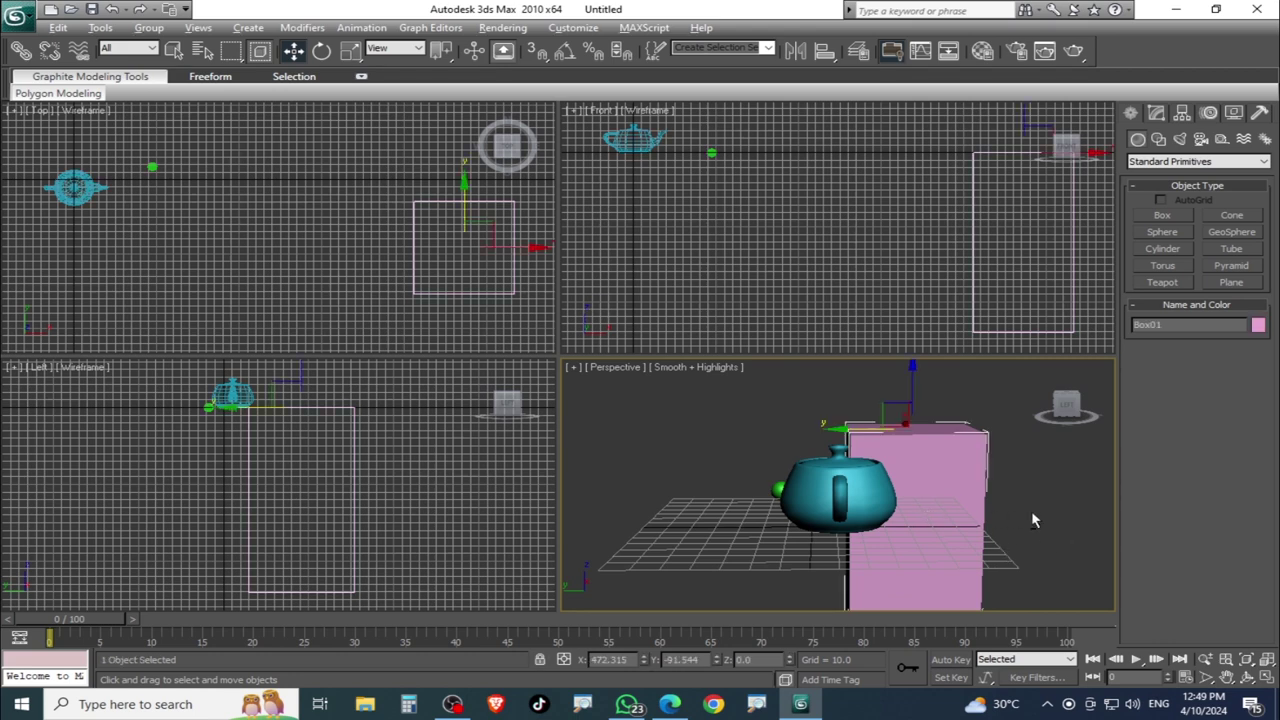
middle_click_drag(1034, 520, 826, 477, "alt")
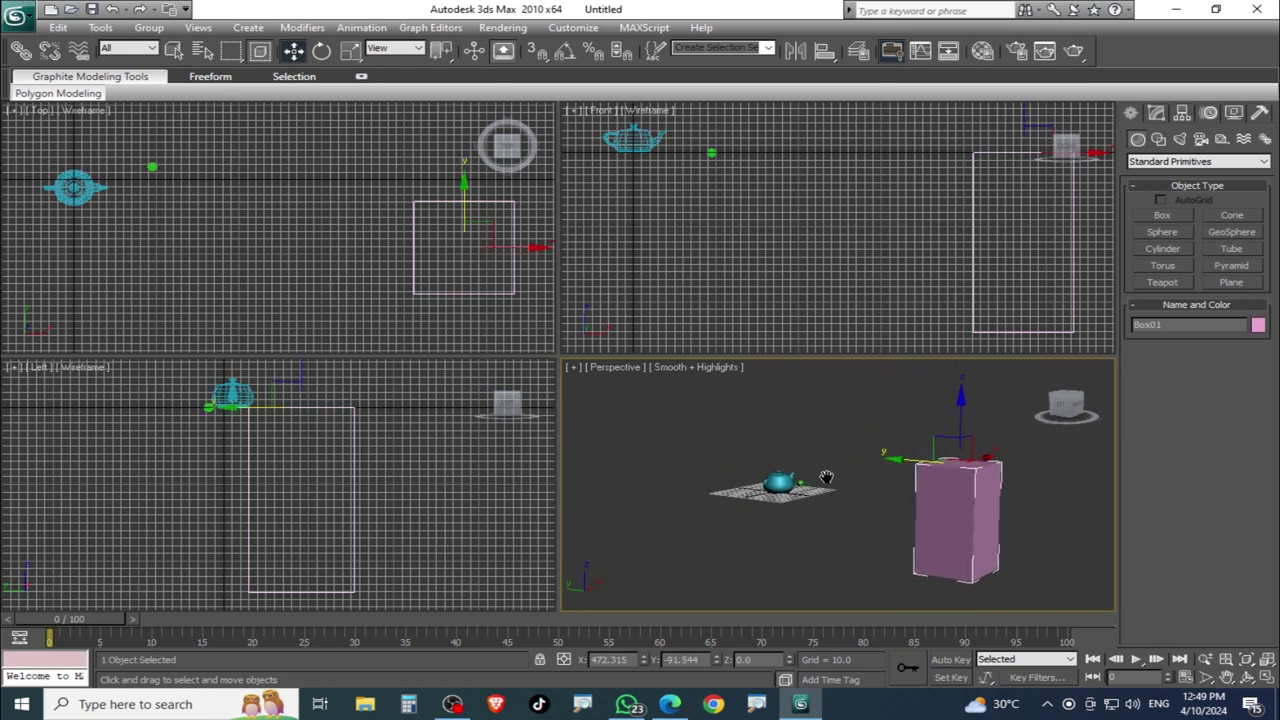
left_click(754, 197)
left_click(382, 245)
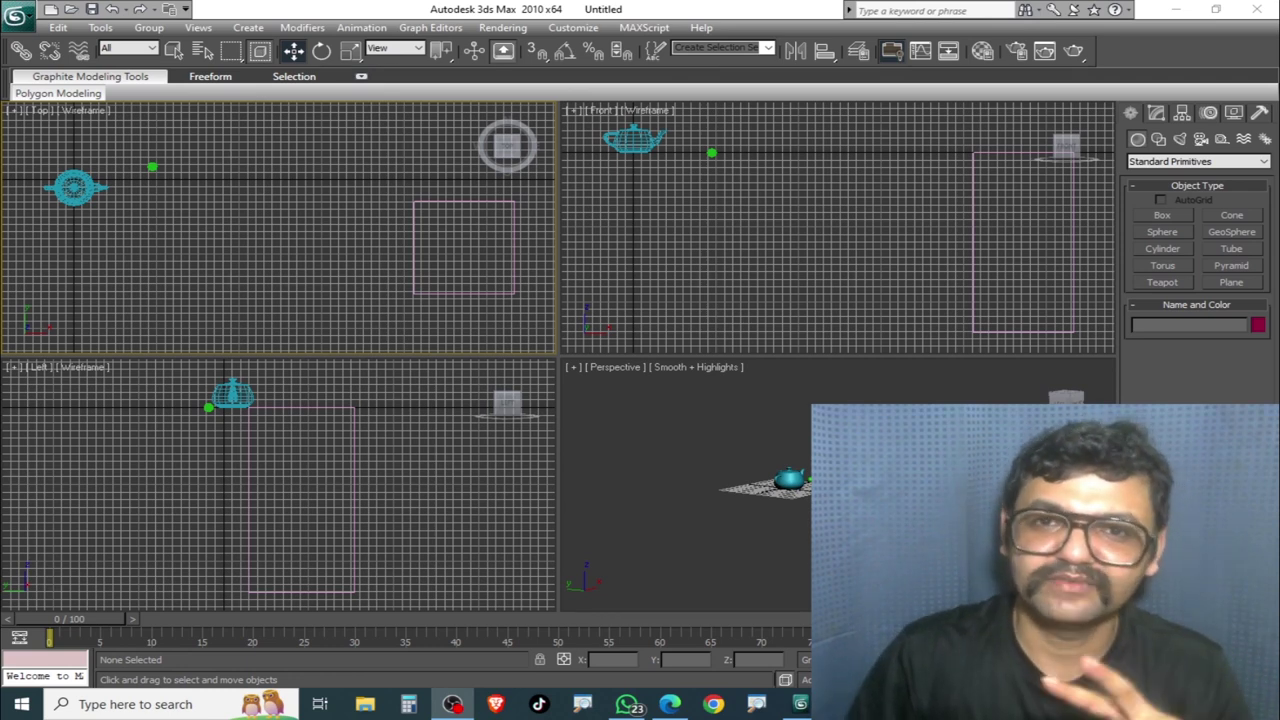
left_click(968, 410)
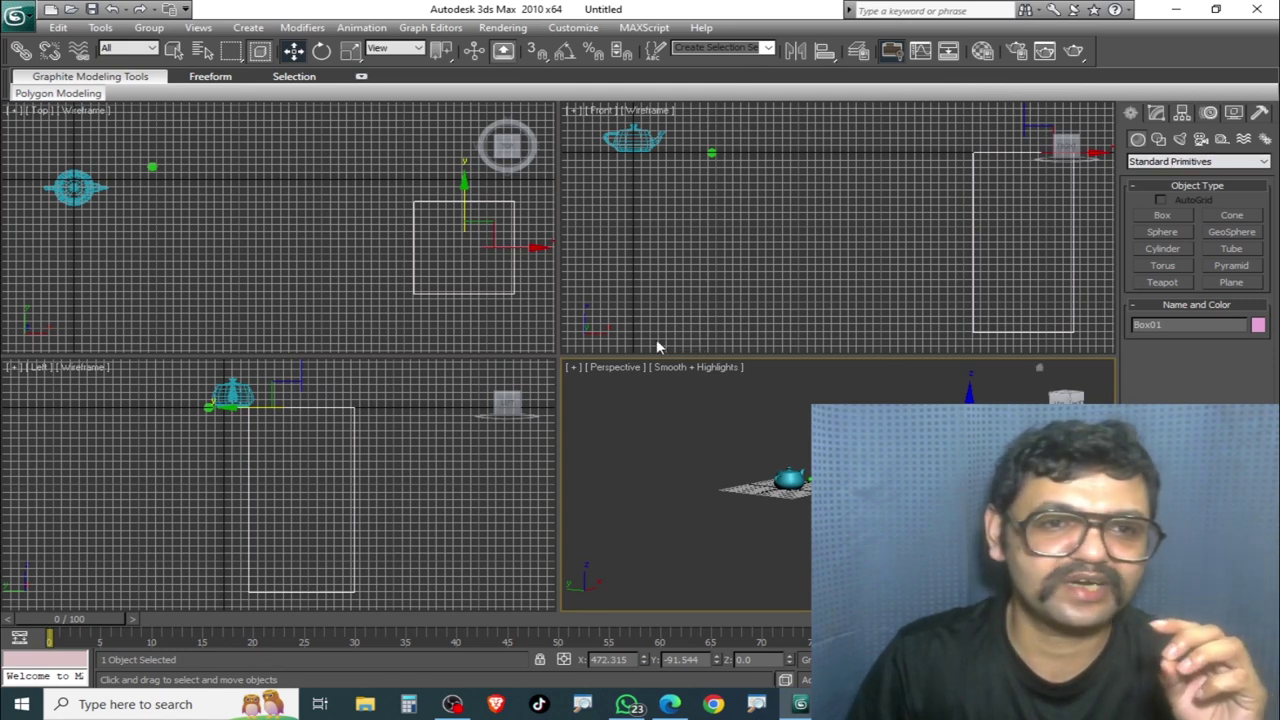
left_click(616, 226)
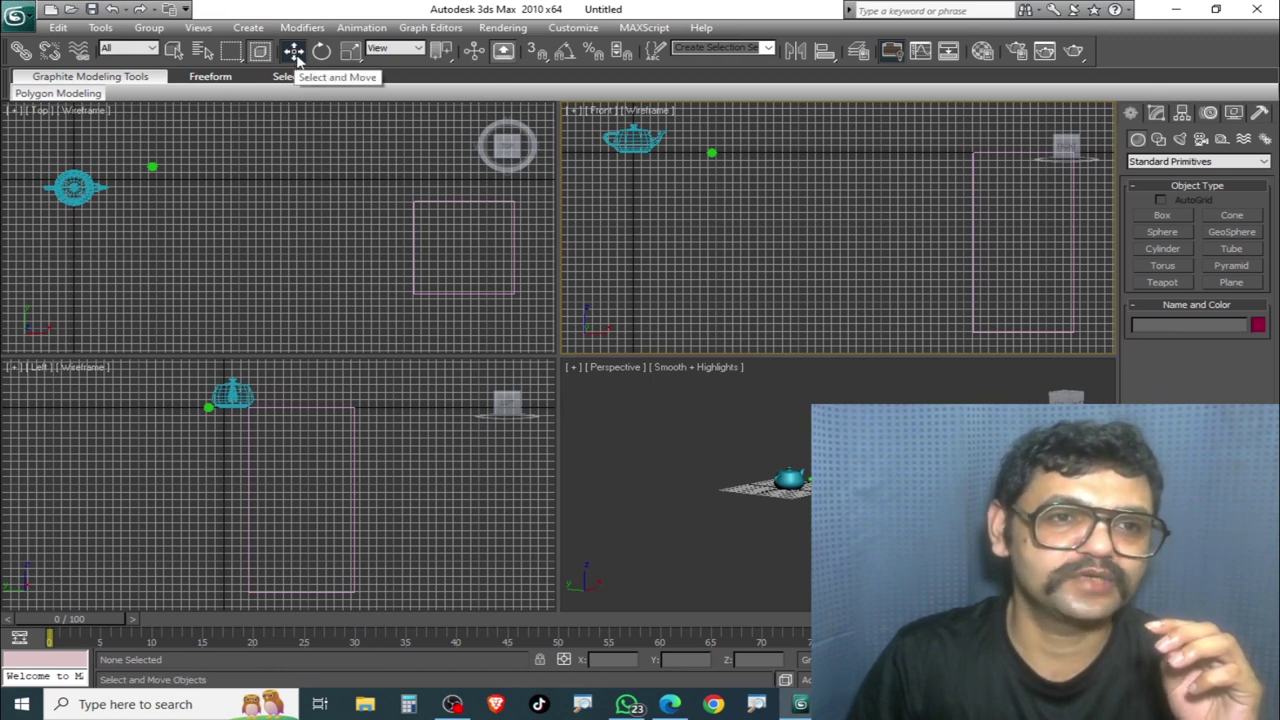
left_click(294, 52)
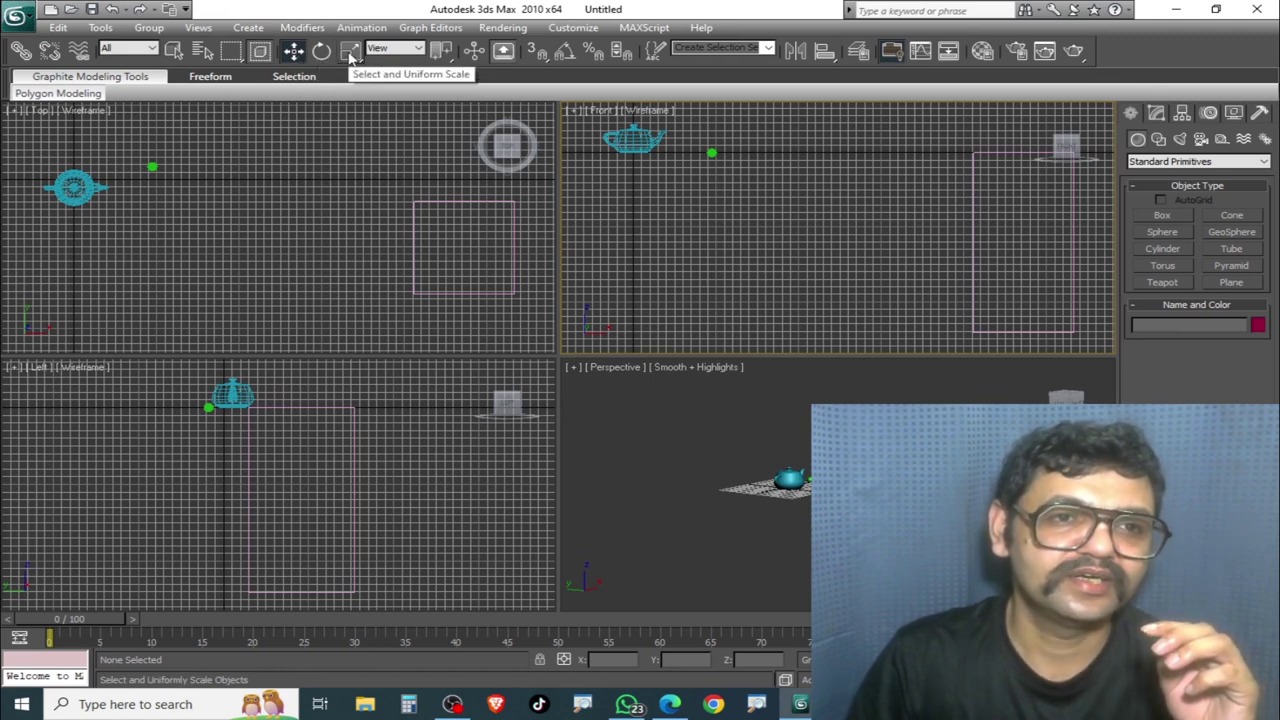